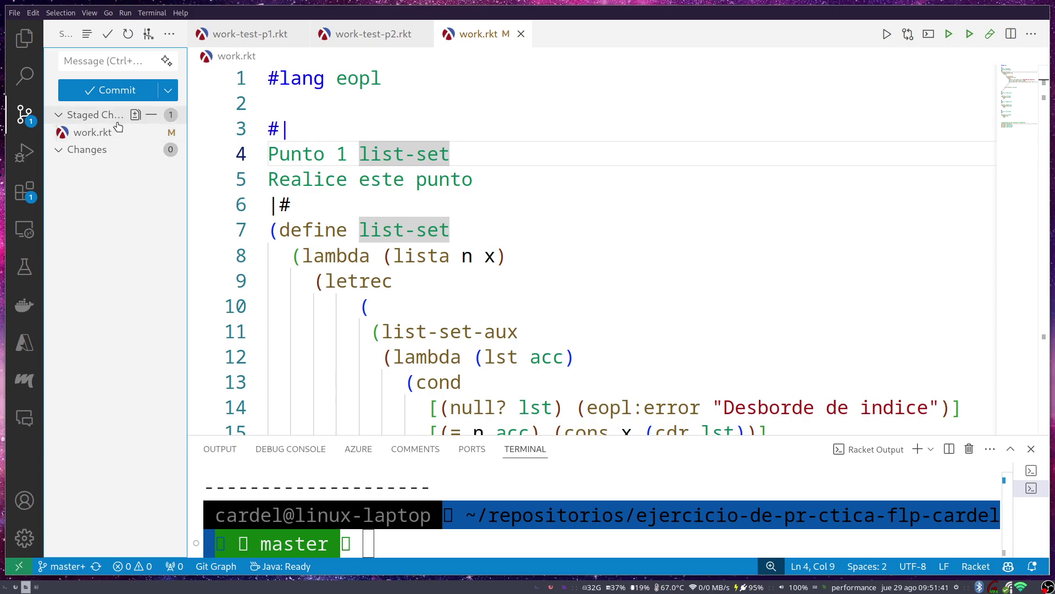
- Commit the staged work.rkt changes with the message "Termine el punto 1" and sync them with origin/master
click(126, 61)
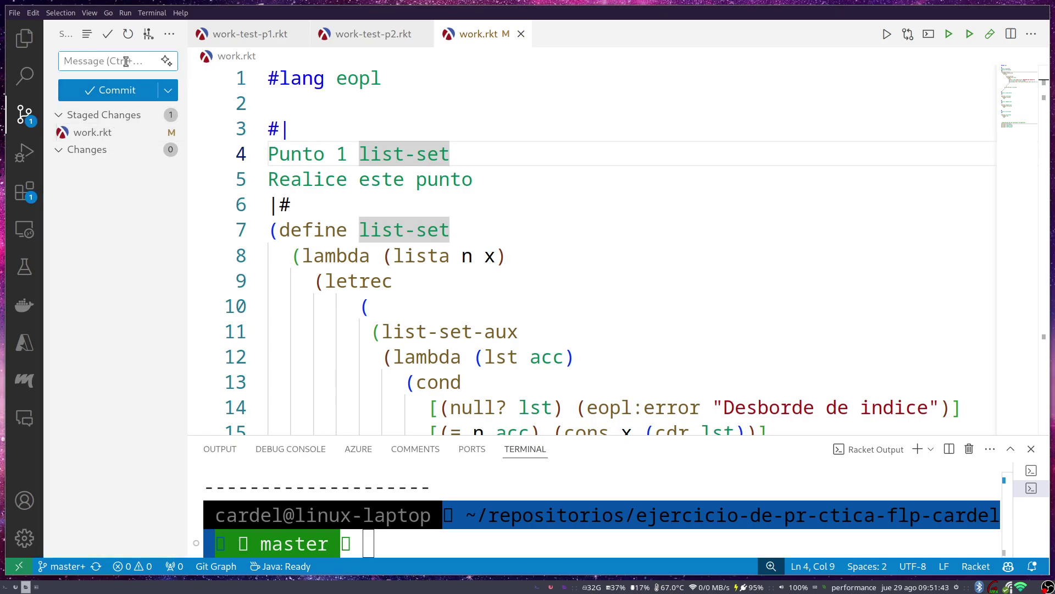
text(M)
key(BackSpace)
key(BackSpace)
key(BackSpace)
text(Termine el punto 3)
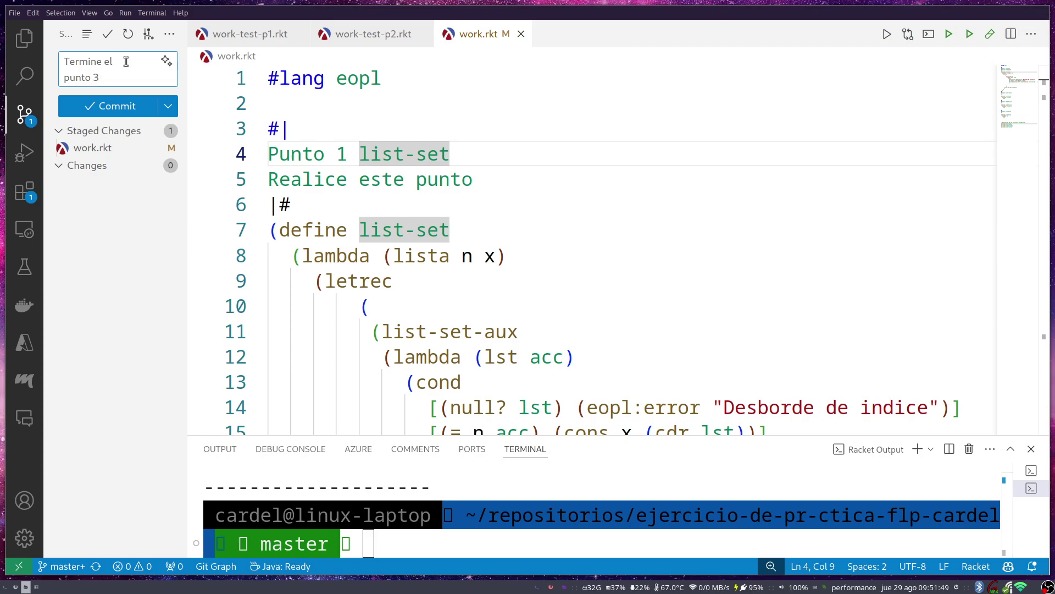
click(168, 106)
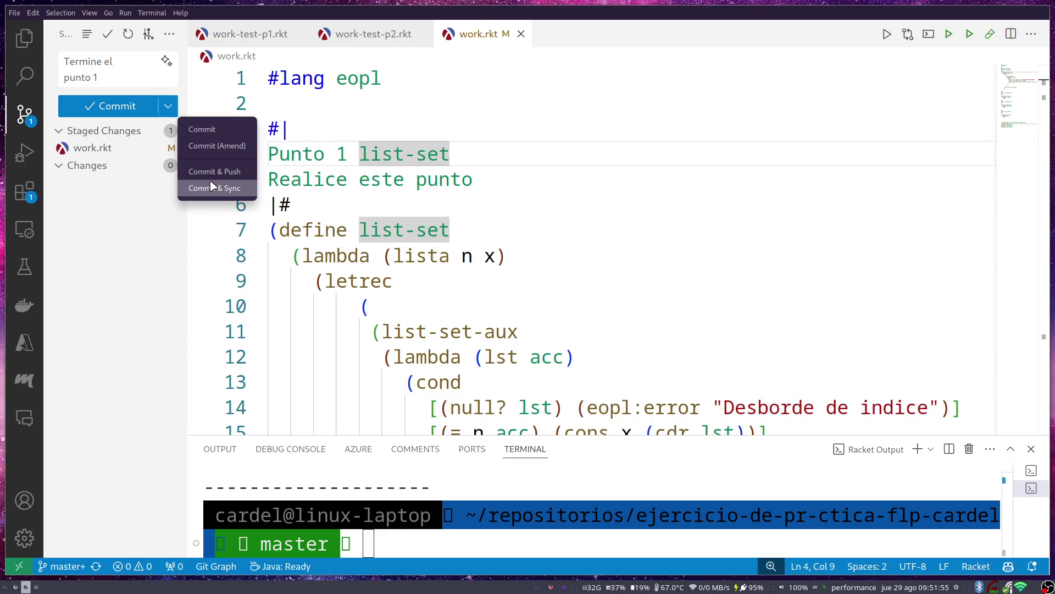
click(213, 187)
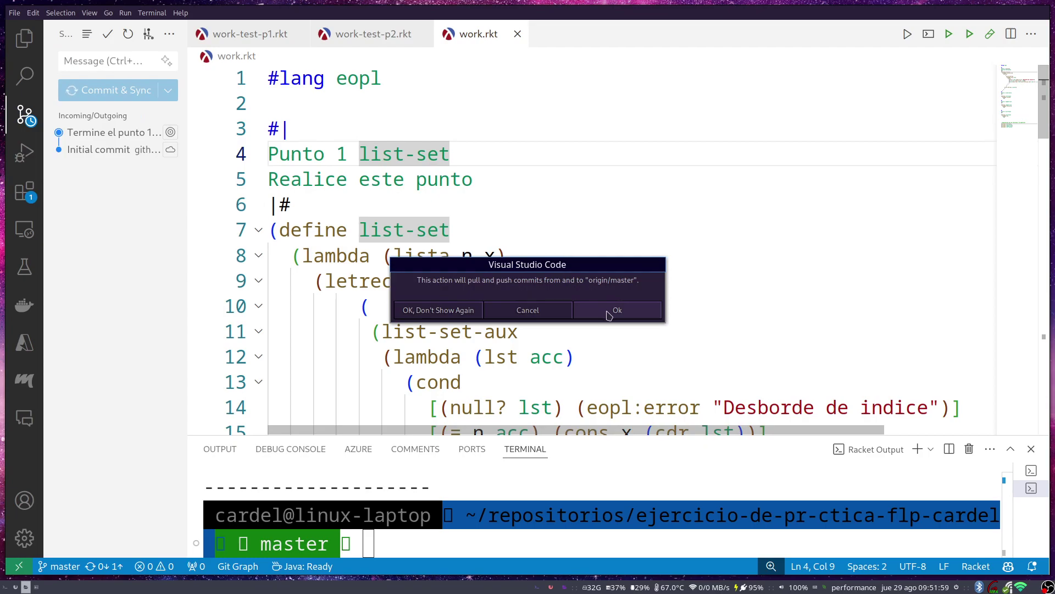
click(608, 313)
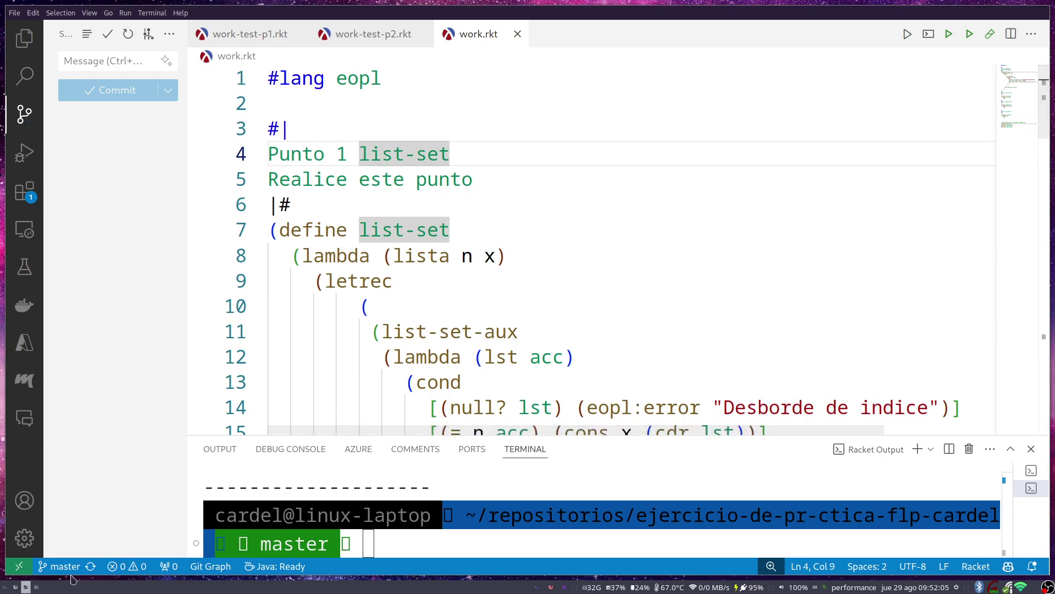
- Switch to Firefox and close the Email settings page and the wth-devops-cardel workflow run page
key(alt+Tab)
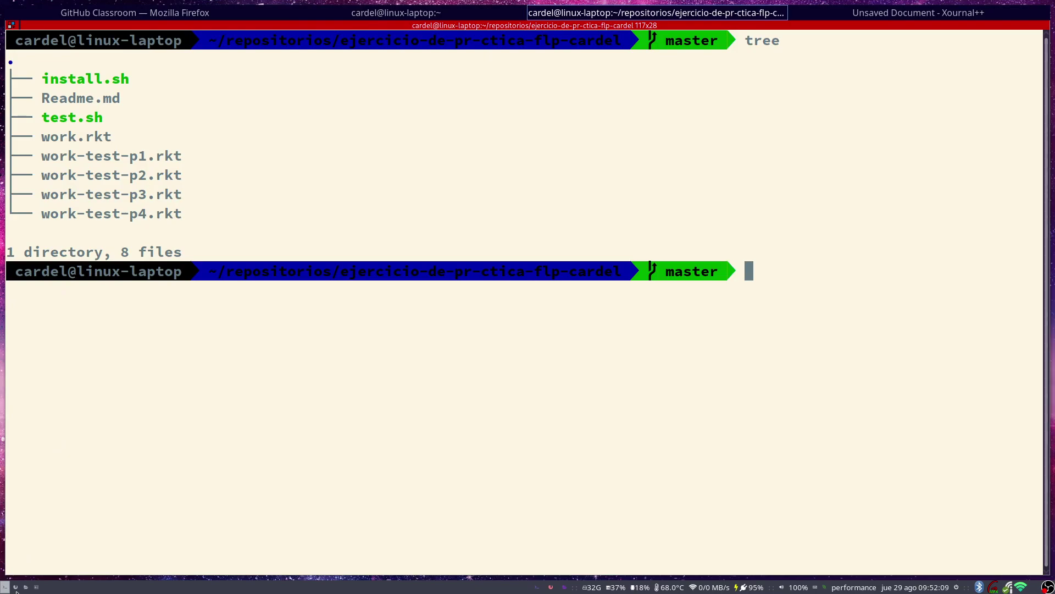
click(207, 16)
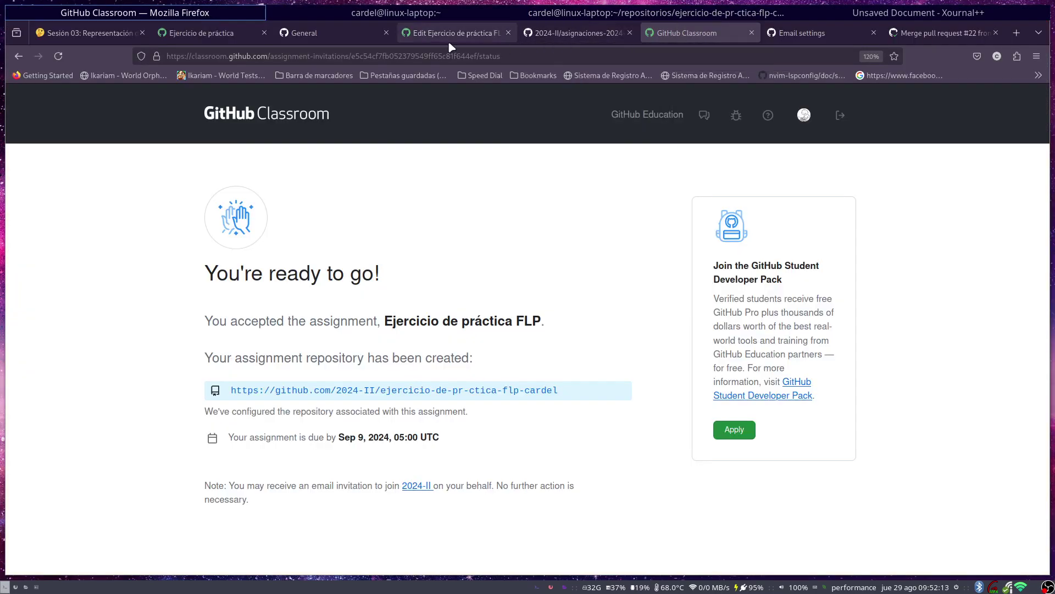
click(899, 29)
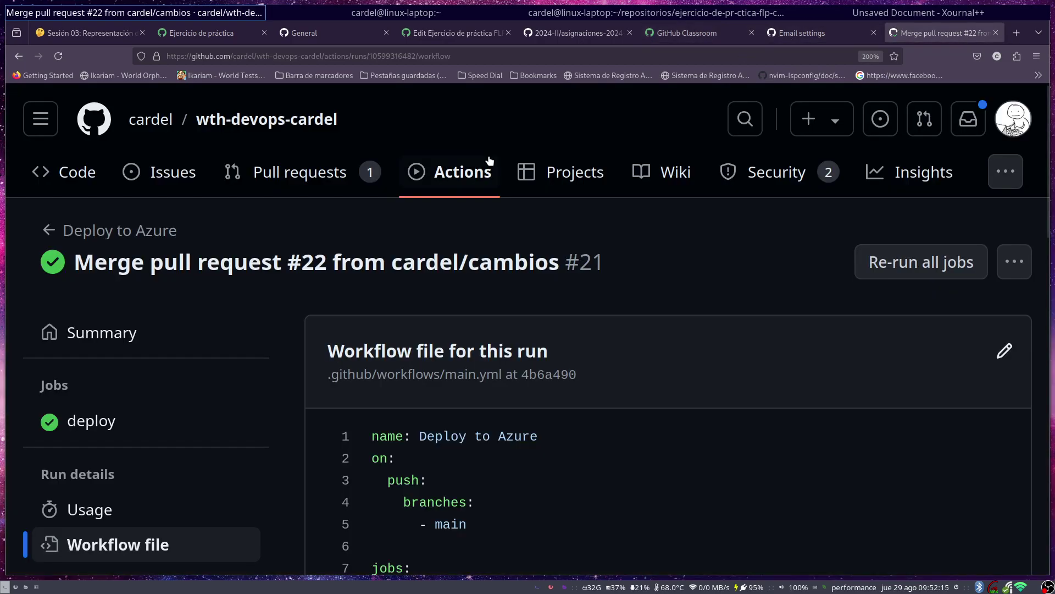
click(812, 39)
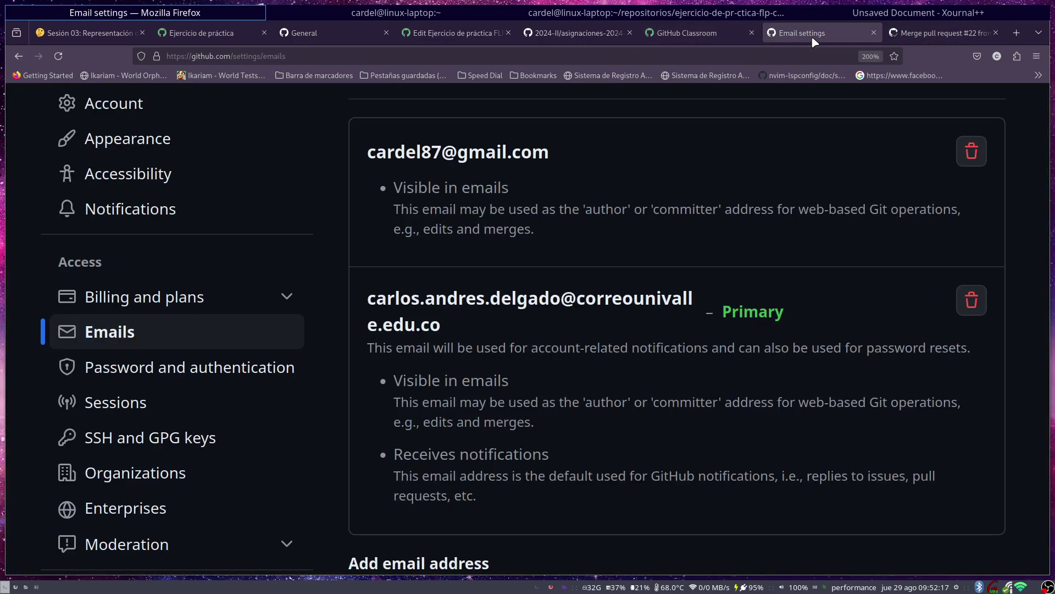
click(874, 32)
click(874, 33)
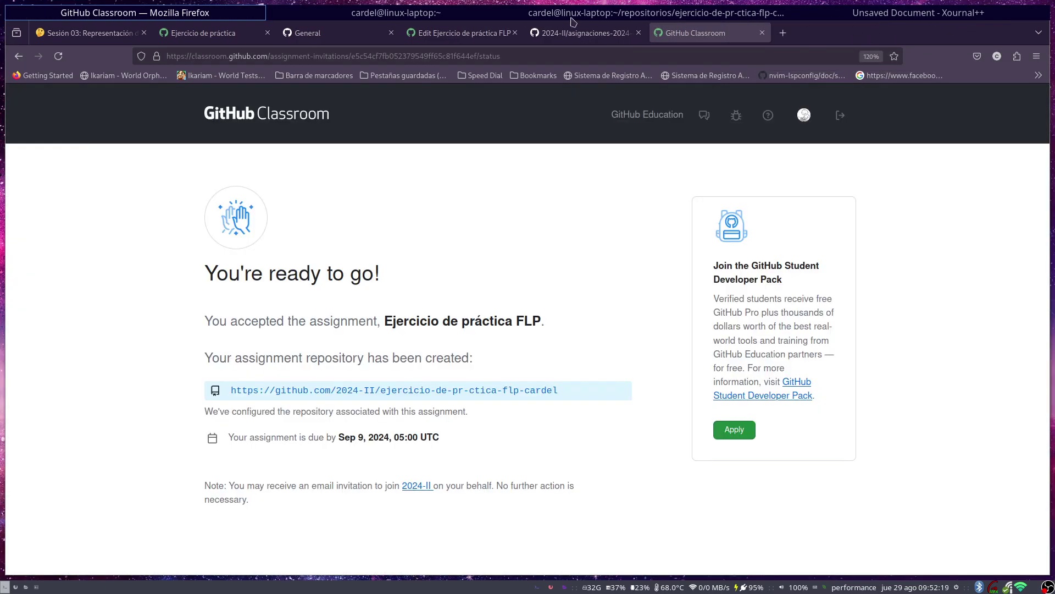
- Reload the 2024-II assignment starter repository and check its Actions page for existing workflows
click(543, 34)
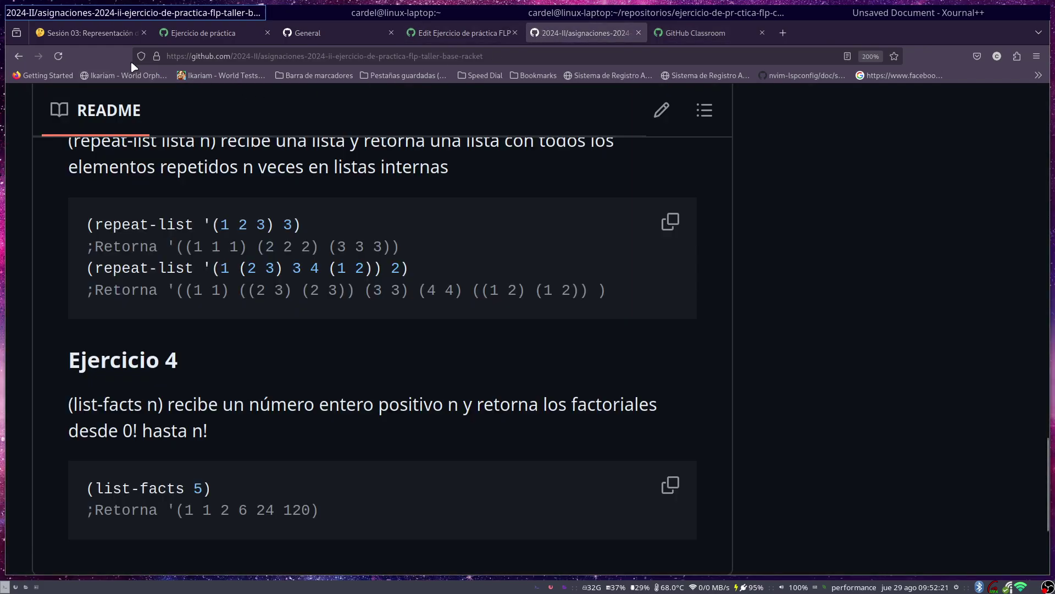
click(53, 57)
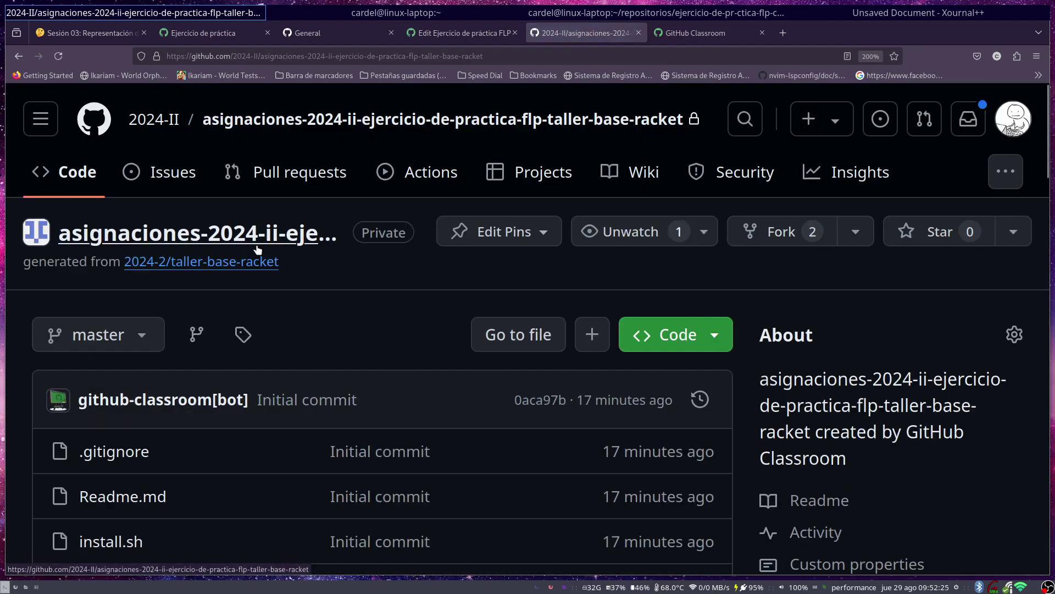
click(399, 187)
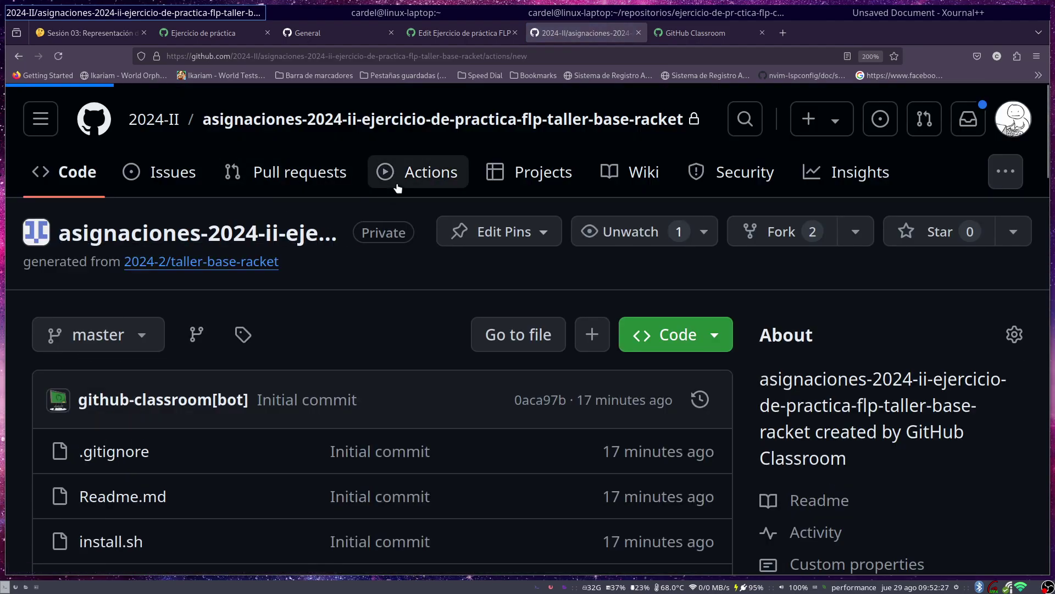
scroll(404, 397, down, 9)
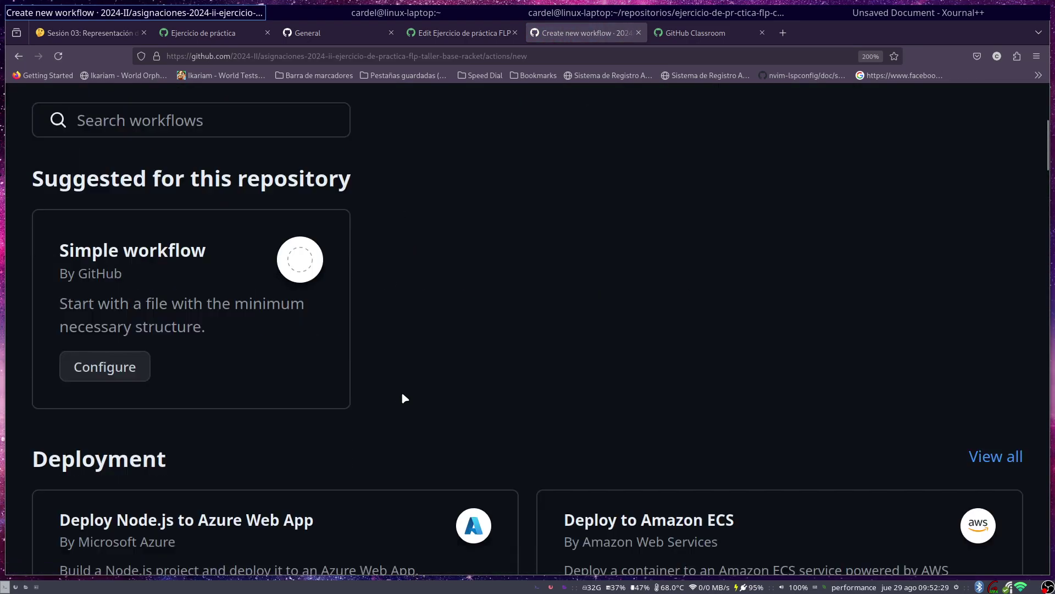
scroll(401, 395, up, 9)
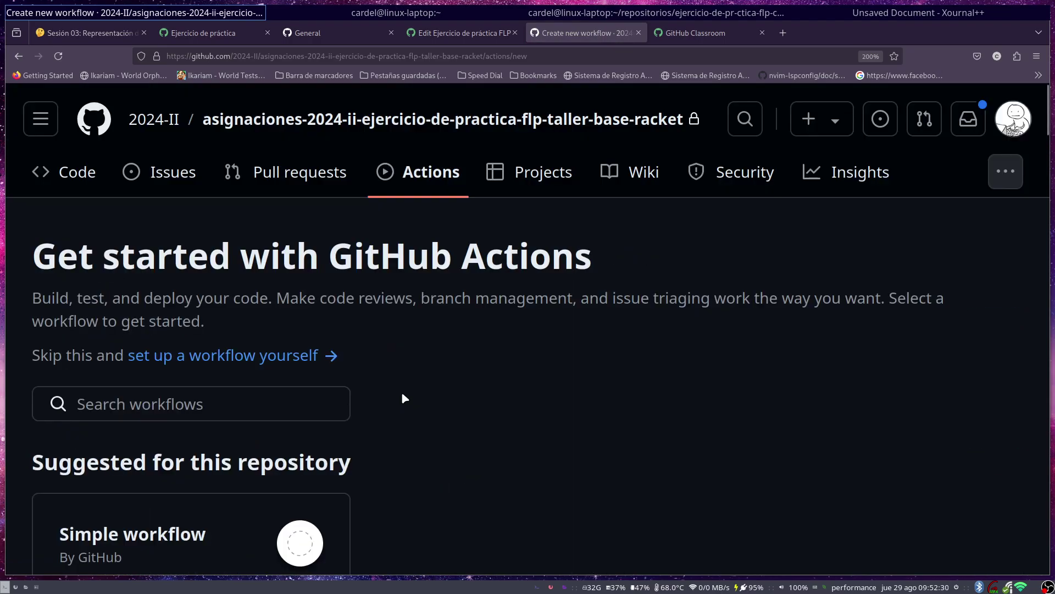
- Examine the files of the starter repository and of the 2024-2/taller-base-racket template it was generated from
click(317, 138)
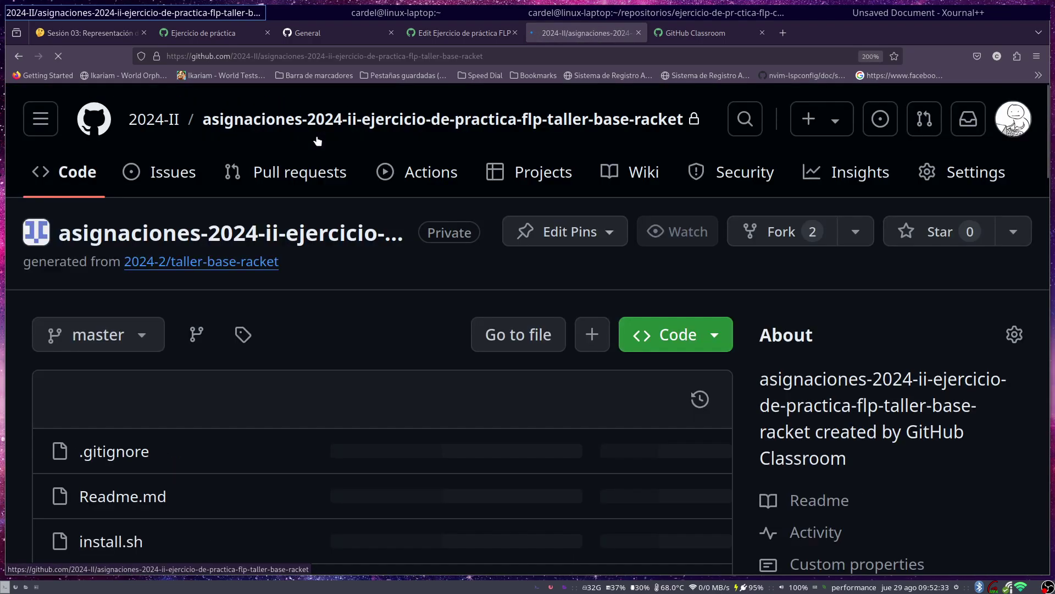
scroll(245, 287, down, 3)
scroll(246, 287, down, 9)
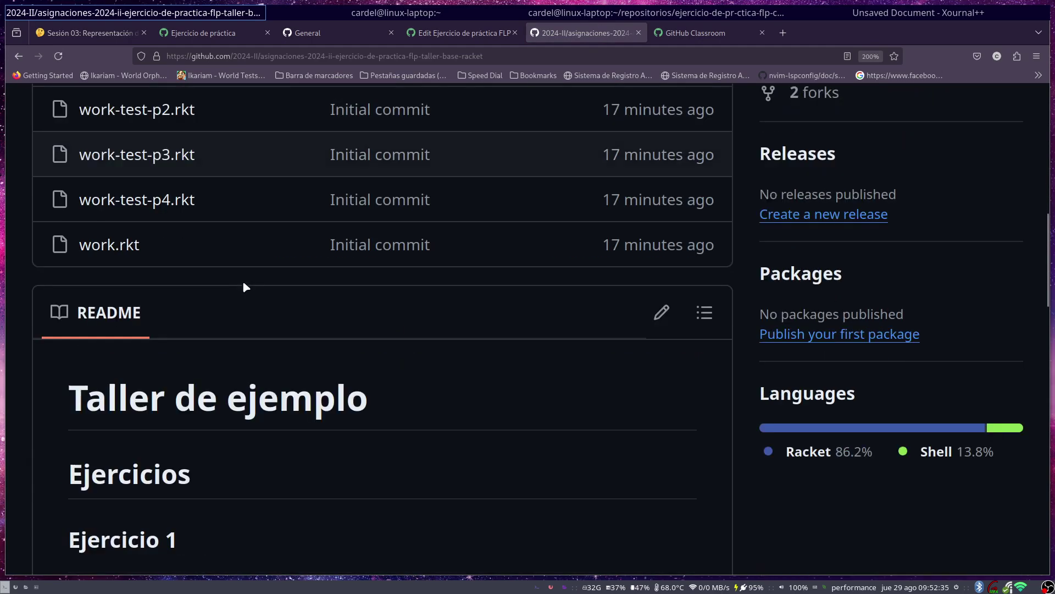
scroll(246, 287, up, 12)
click(246, 262)
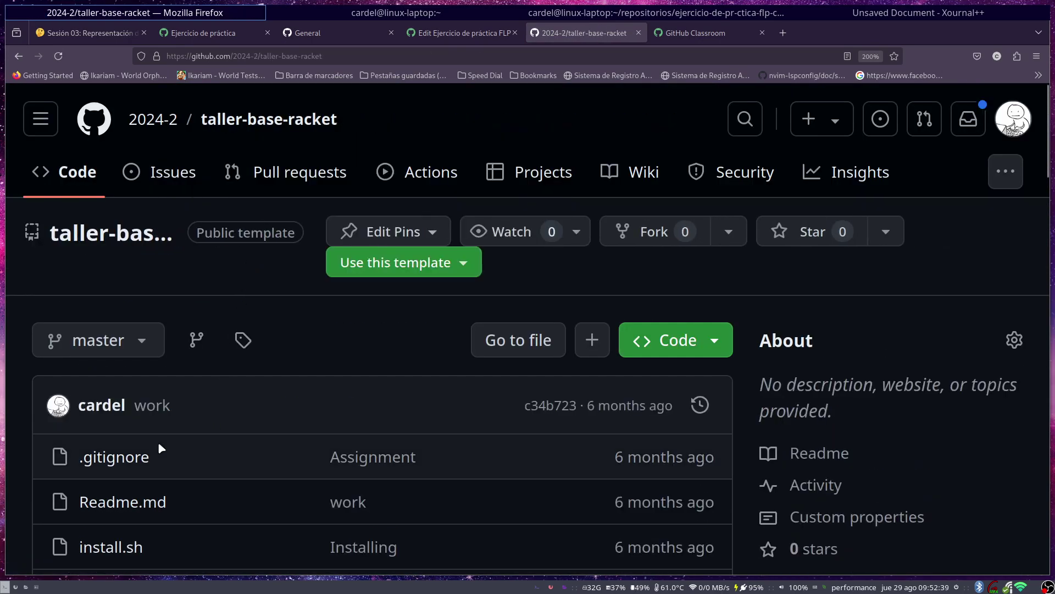
scroll(158, 440, down, 10)
scroll(159, 445, up, 10)
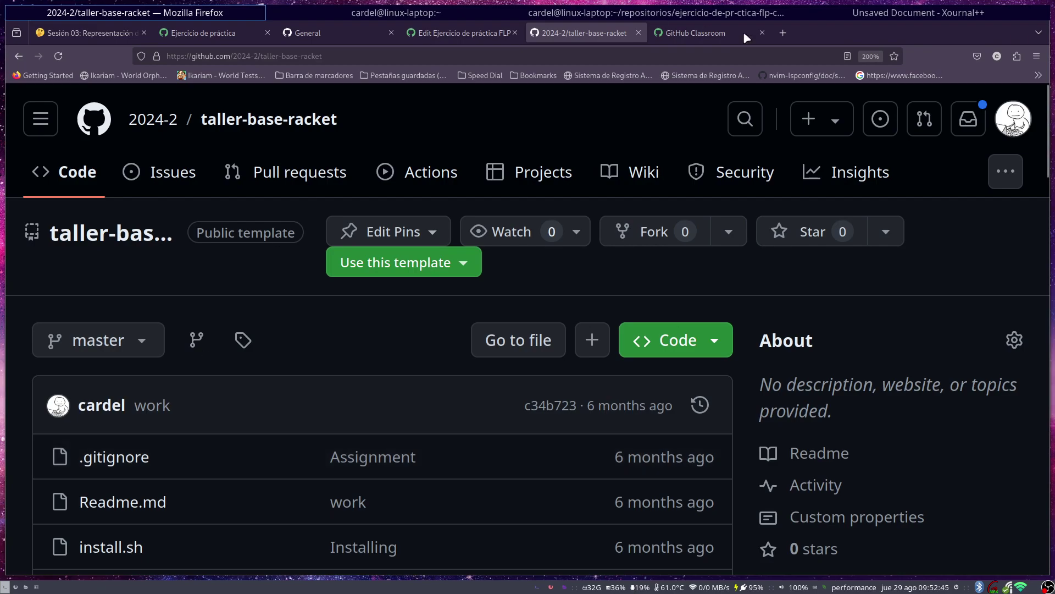
- Open the Ejercicio de práctica FLP assignment for editing in GitHub Classroom and review its autograding tests and run trigger
click(726, 33)
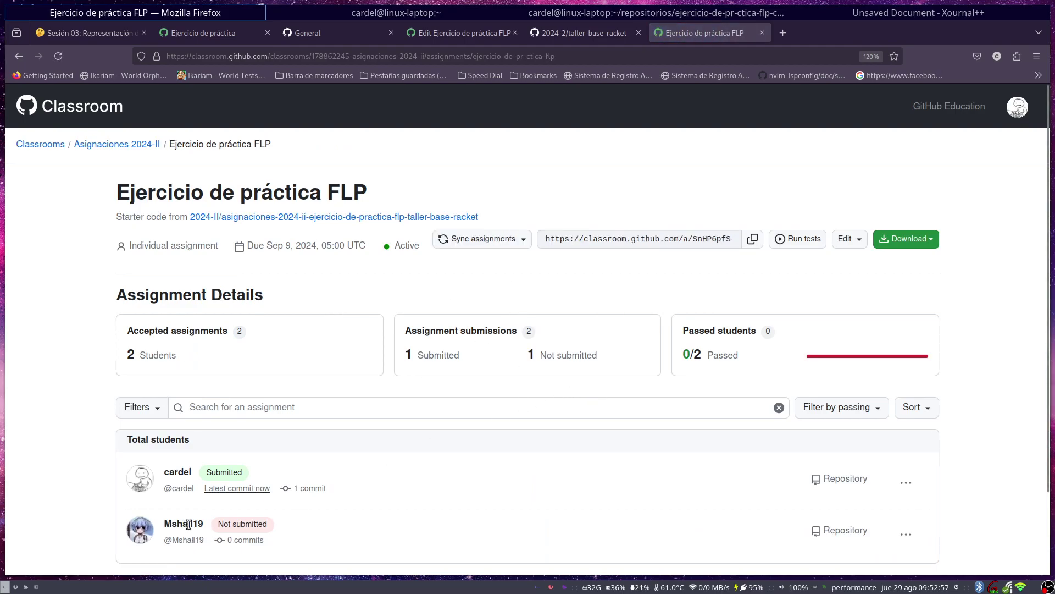
click(846, 239)
click(863, 268)
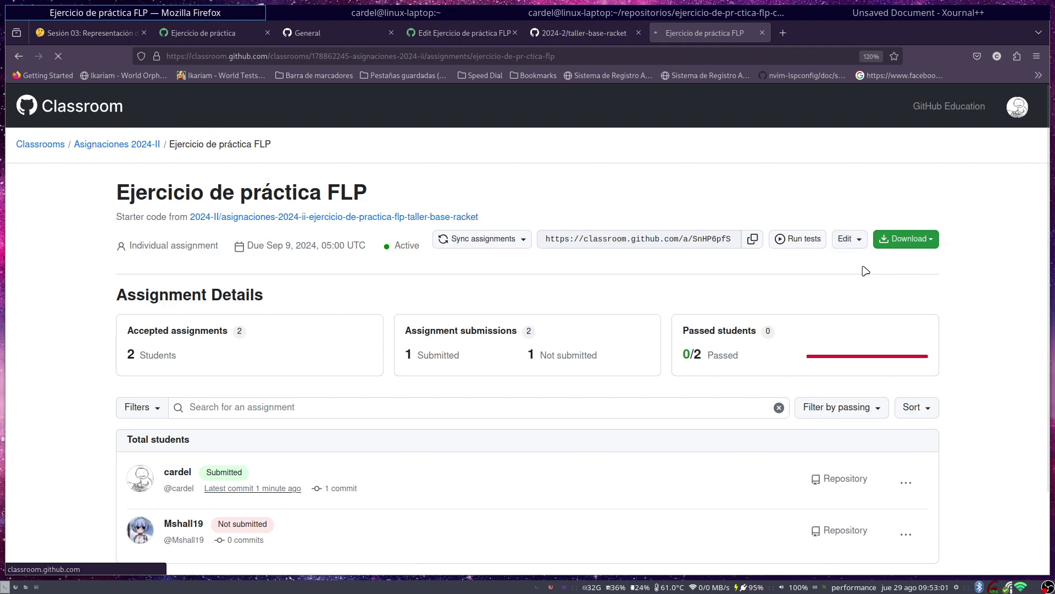
scroll(487, 423, down, 8)
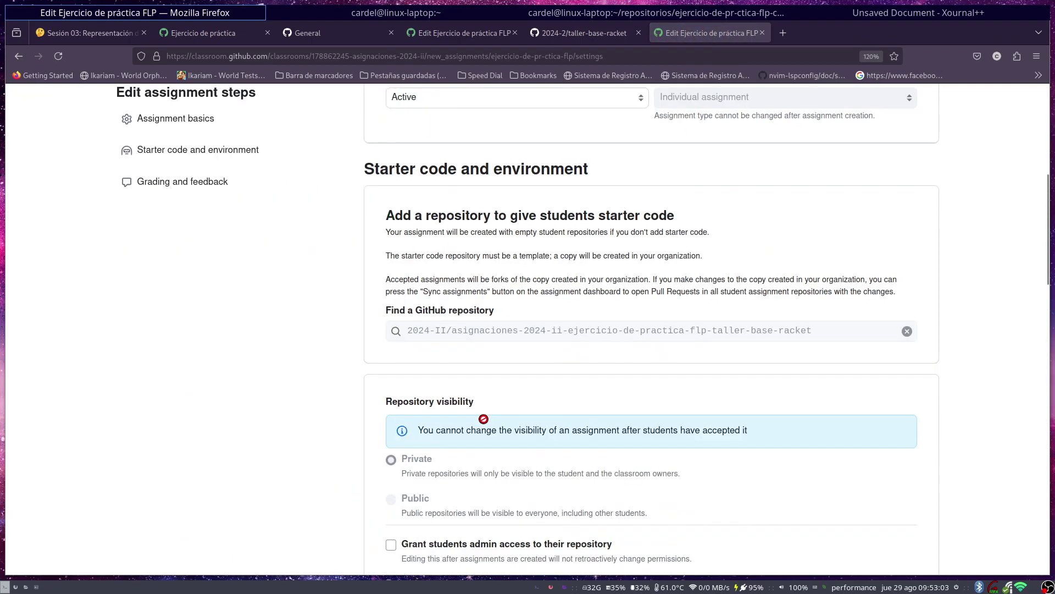
scroll(487, 424, down, 10)
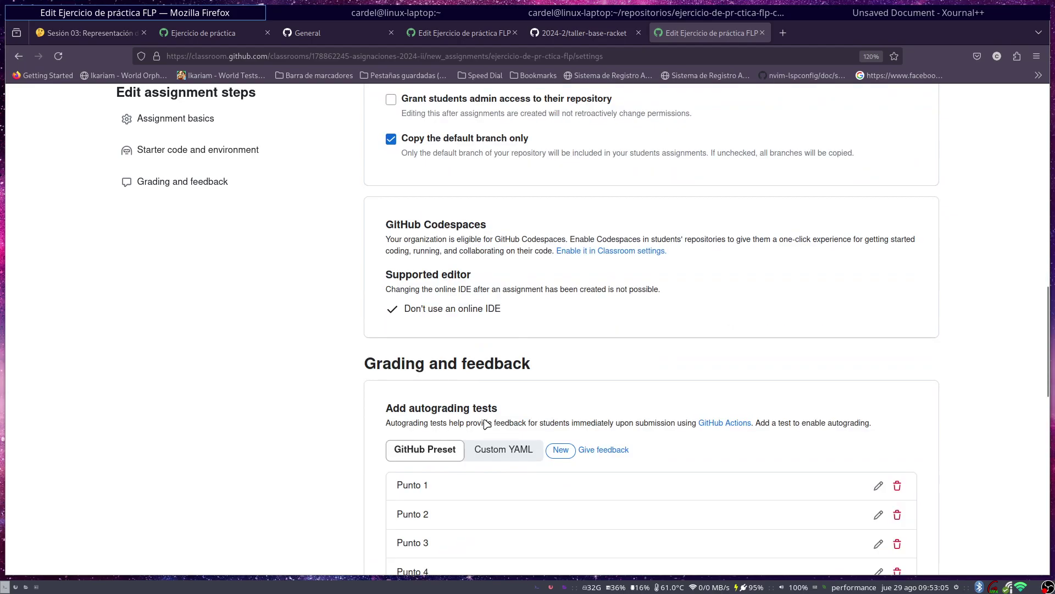
scroll(487, 424, down, 3)
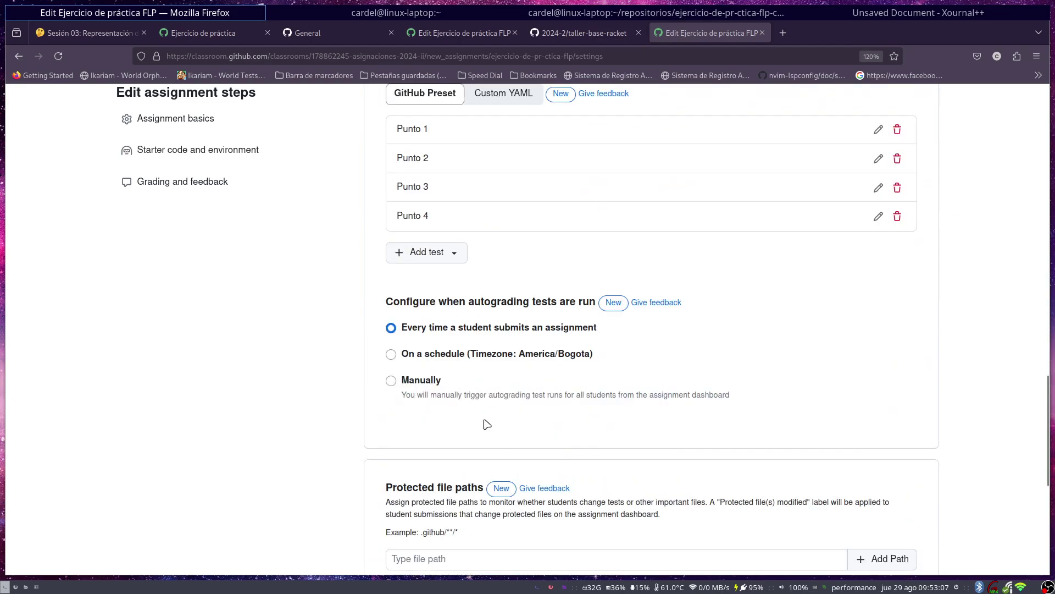
scroll(487, 424, up, 3)
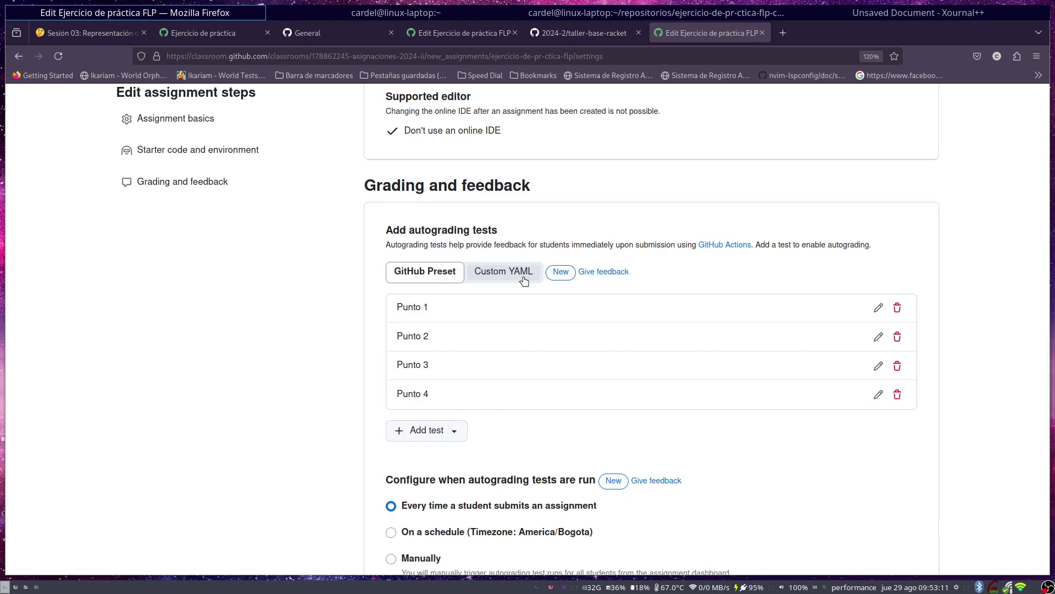
- Show the autograding tests as custom YAML and read through the classroom.yml workflow
click(524, 281)
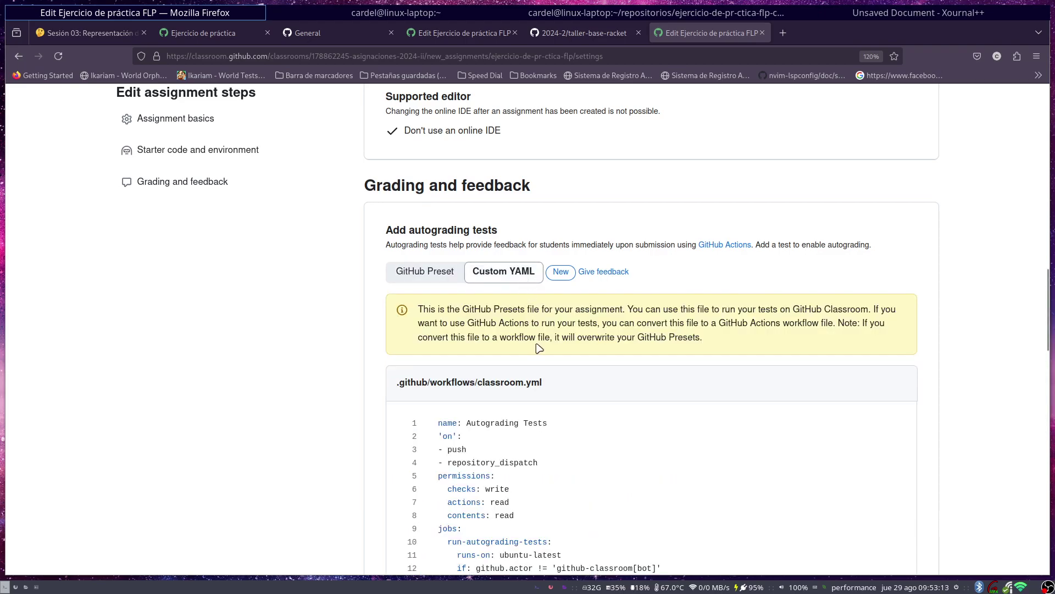
scroll(650, 445, down, 15)
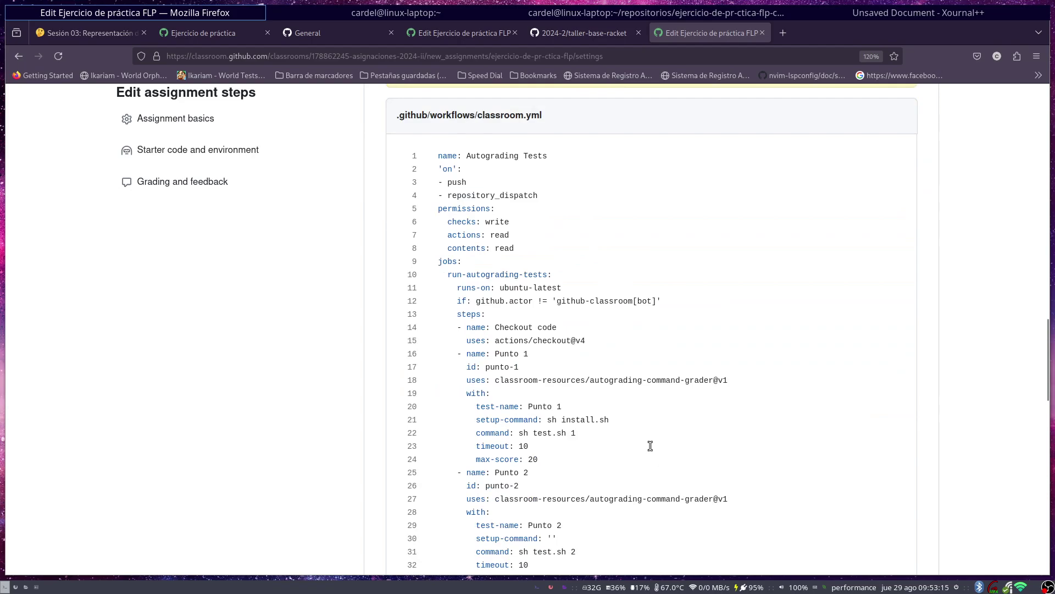
scroll(651, 447, up, 3)
scroll(652, 448, up, 12)
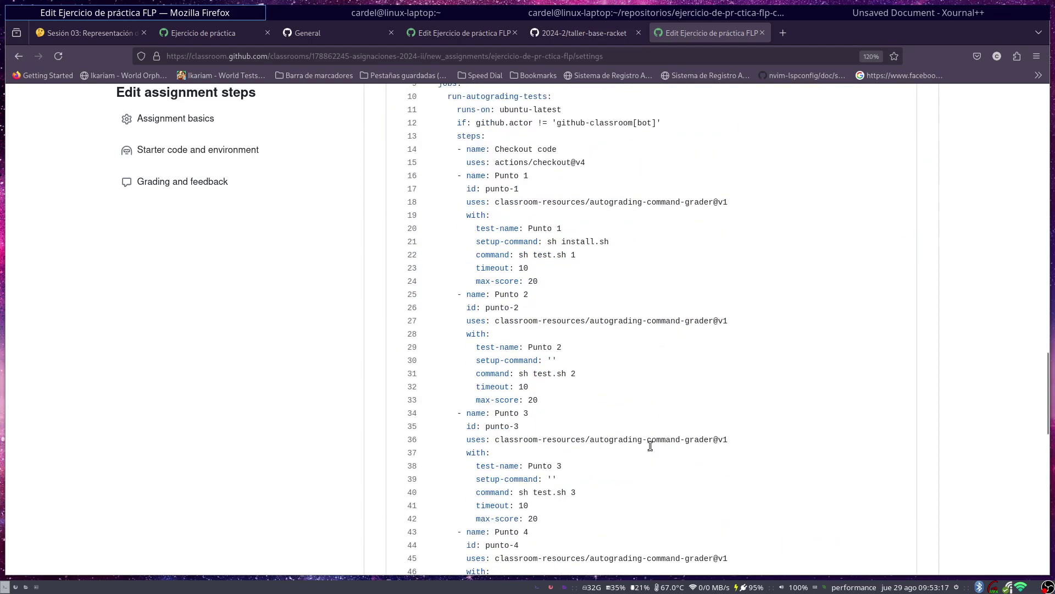
scroll(652, 448, down, 12)
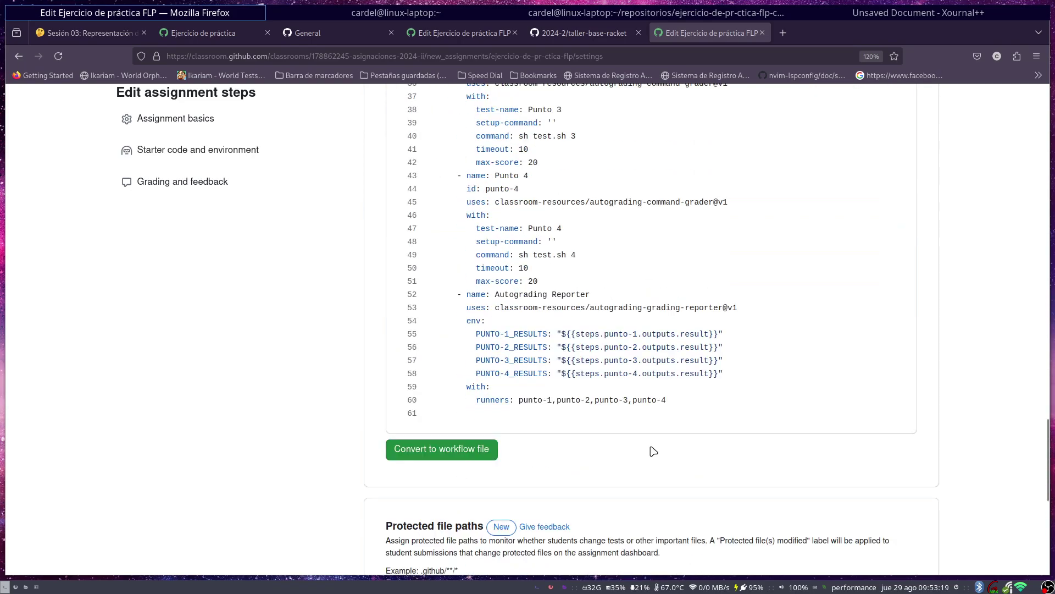
- Try to convert the autograding presets to a workflow file with the commit message "Update autograding workflow", then cancel the proposal
click(450, 456)
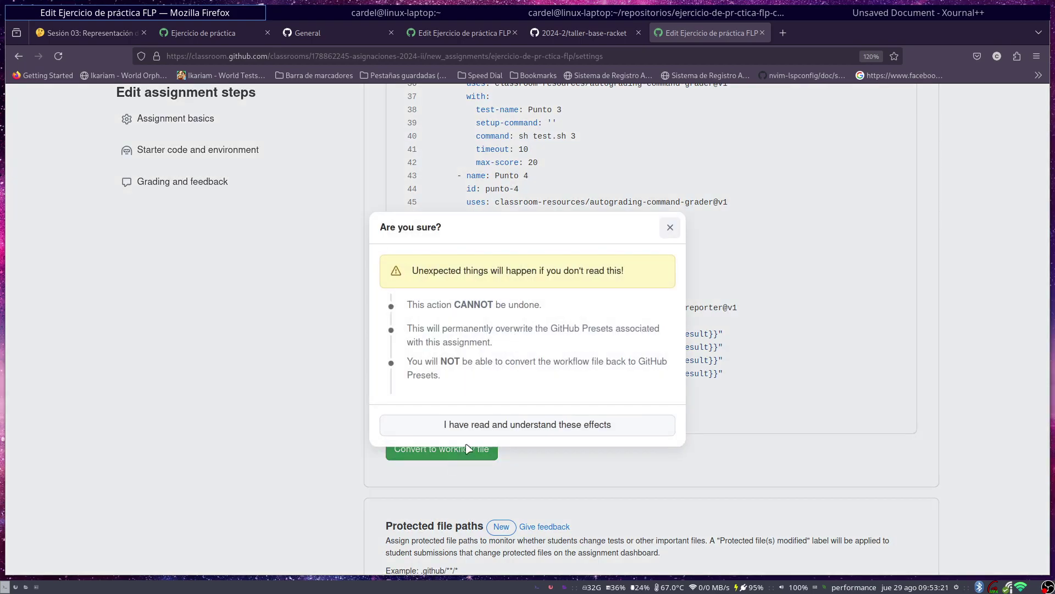
click(498, 430)
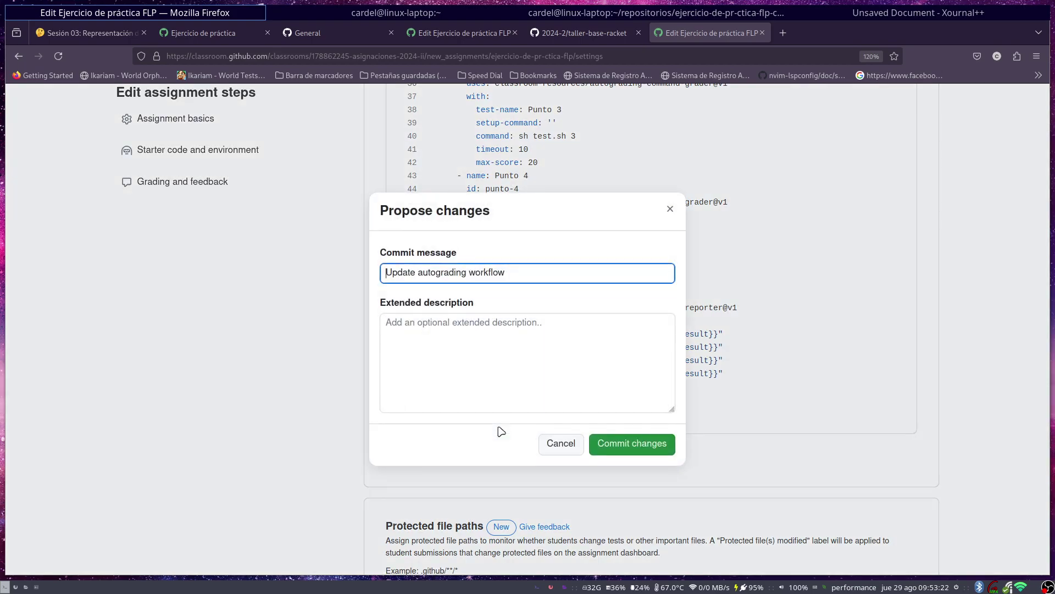
click(616, 443)
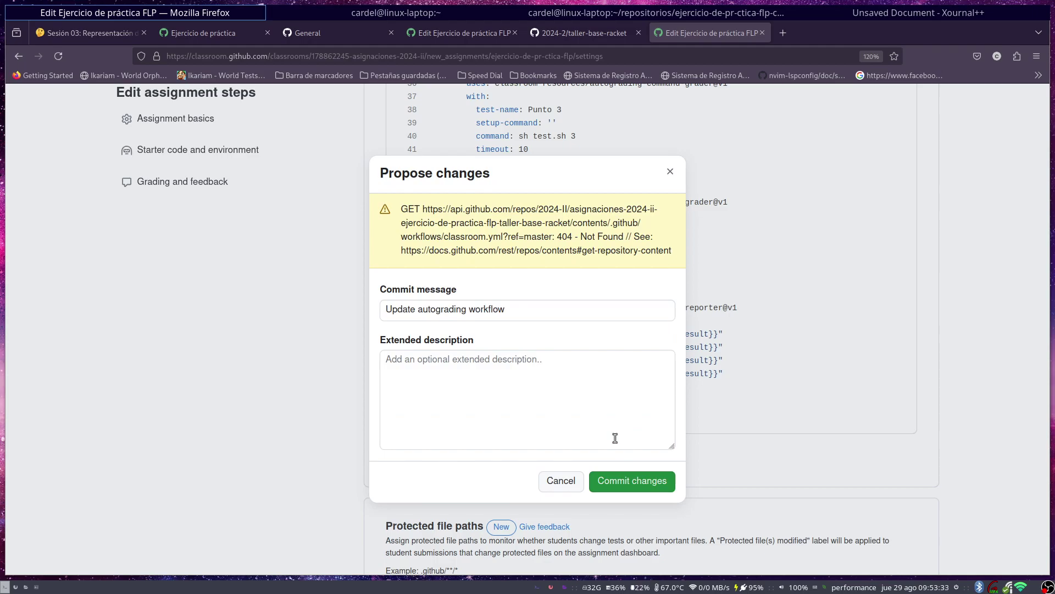
click(583, 403)
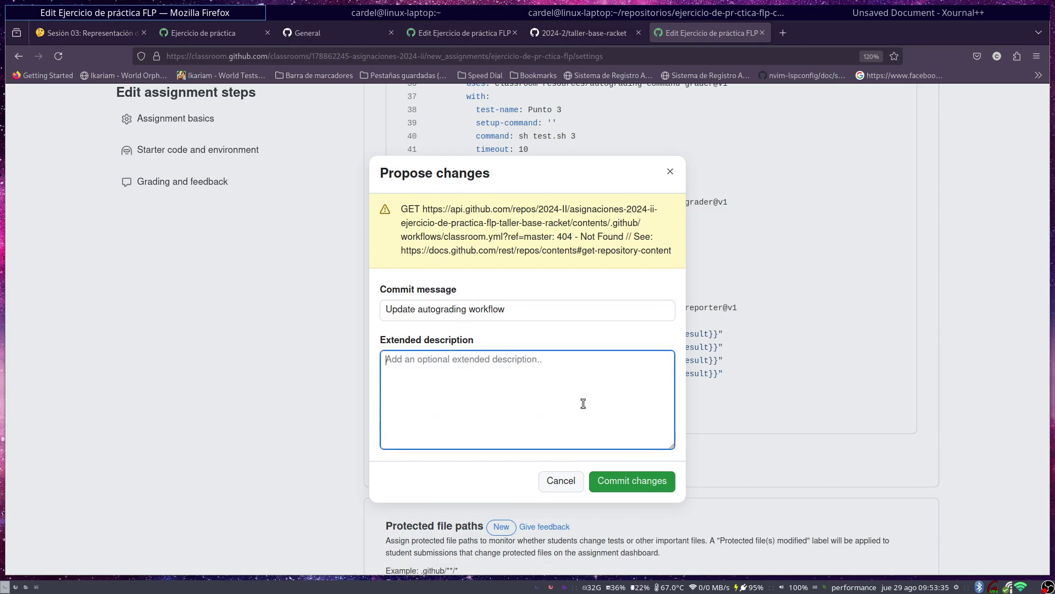
click(630, 481)
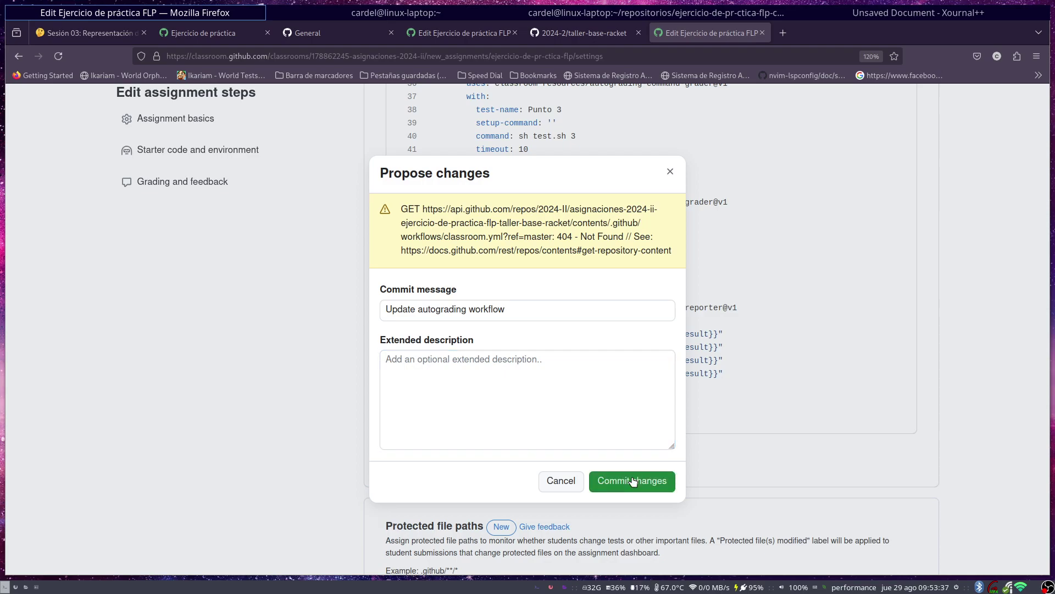
click(568, 481)
- Copy the complete classroom.yml workflow code from the assignment's custom YAML view
drag(684, 404, 493, 189)
scroll(493, 189, up, 3)
scroll(493, 189, up, 8)
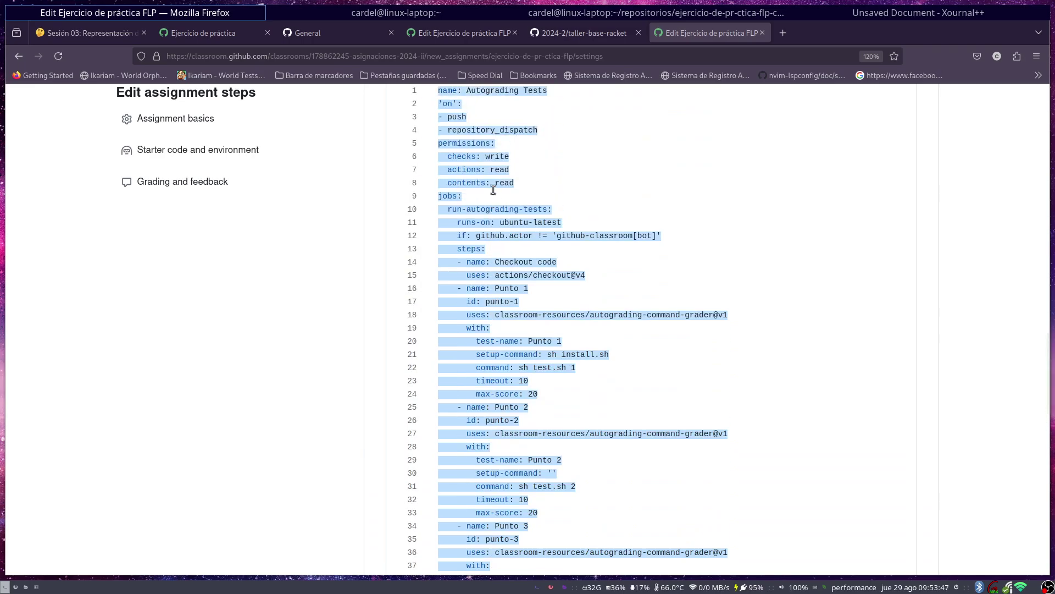
scroll(495, 192, up, 5)
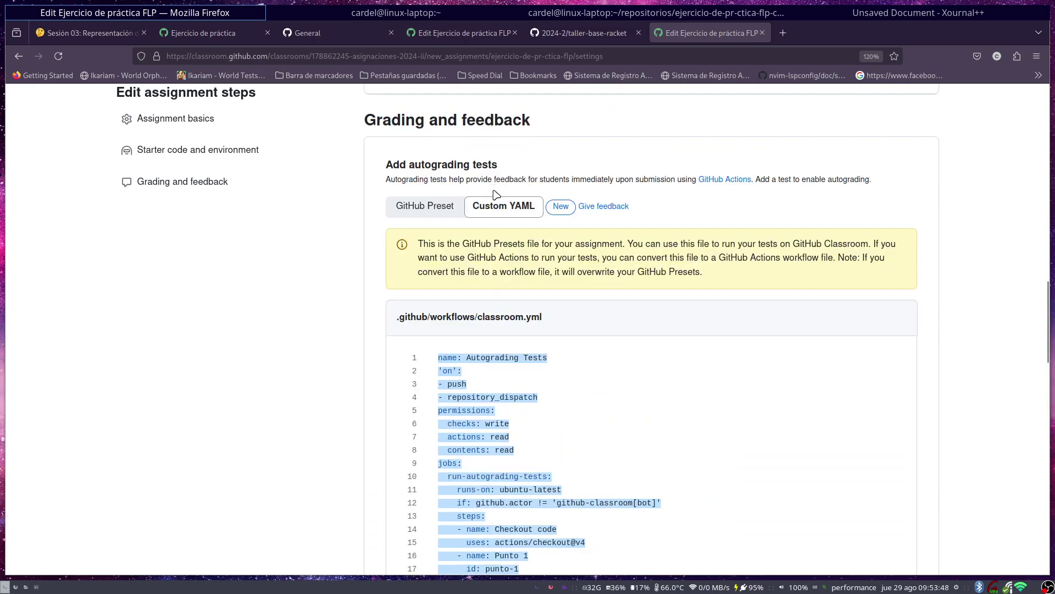
click(431, 217)
- Return to the Ejercicio de práctica FLP assignment page, open its starter code repository and look over its files
scroll(487, 266, up, 20)
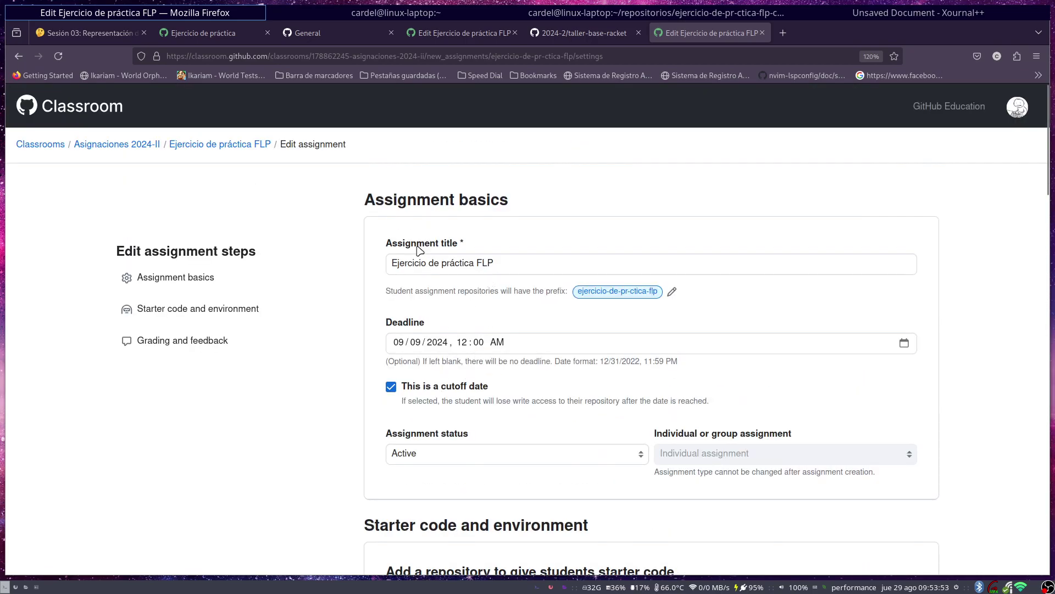
click(241, 146)
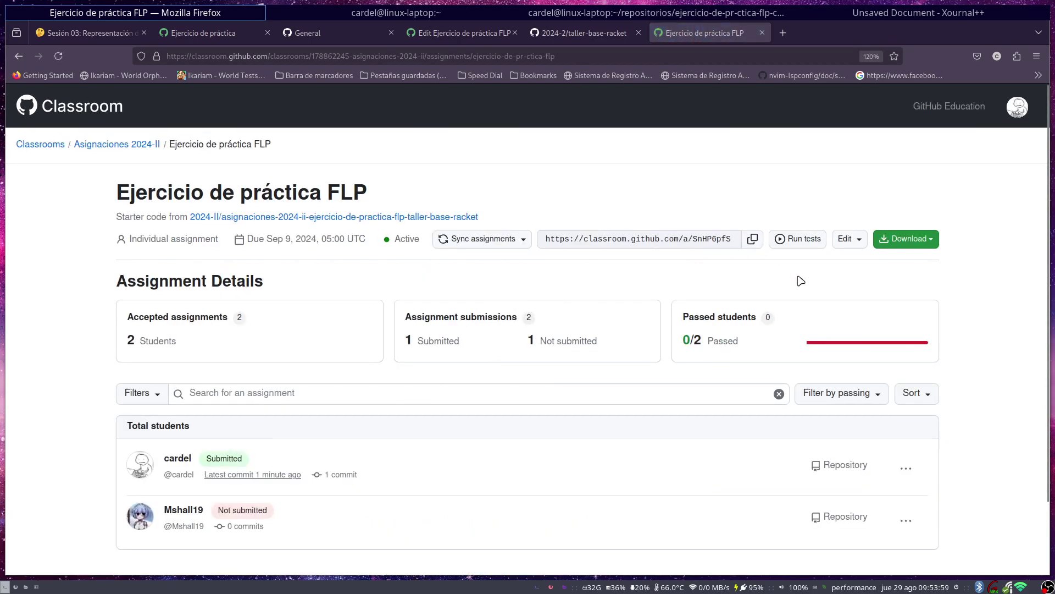
click(419, 220)
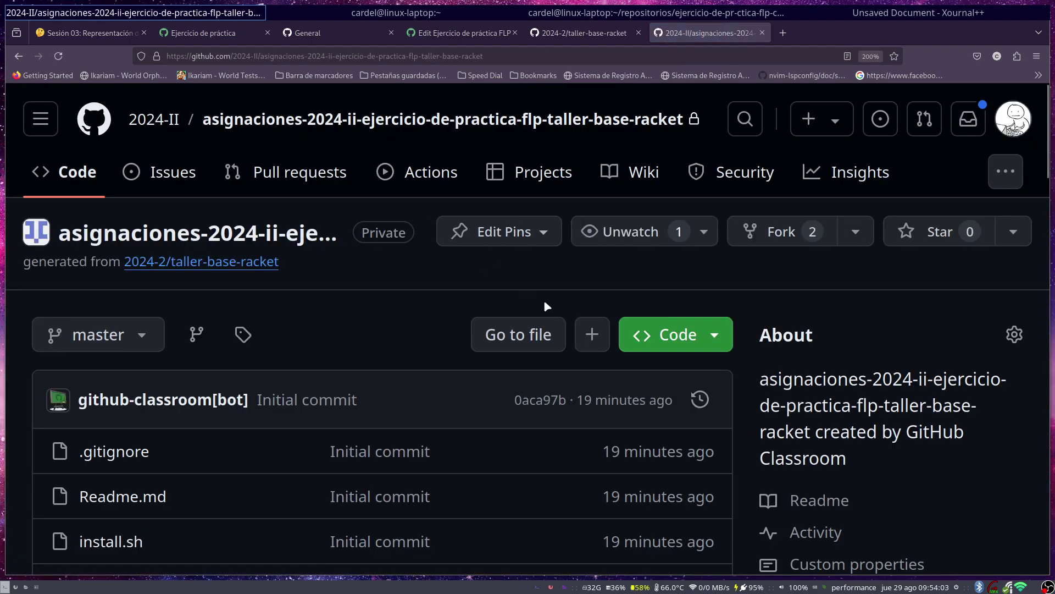
scroll(242, 448, down, 8)
scroll(242, 448, up, 3)
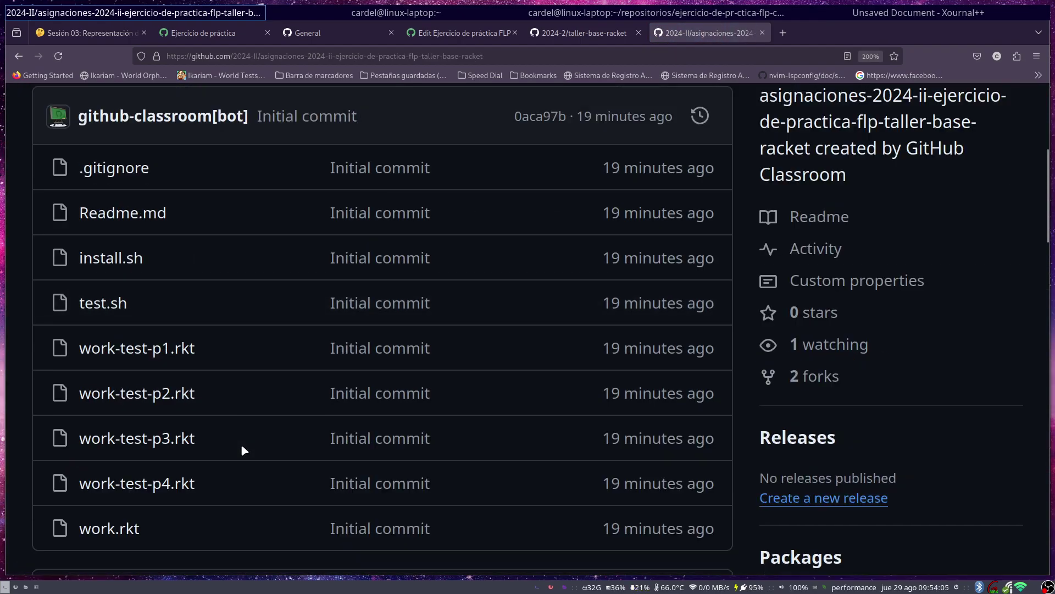
scroll(242, 448, up, 5)
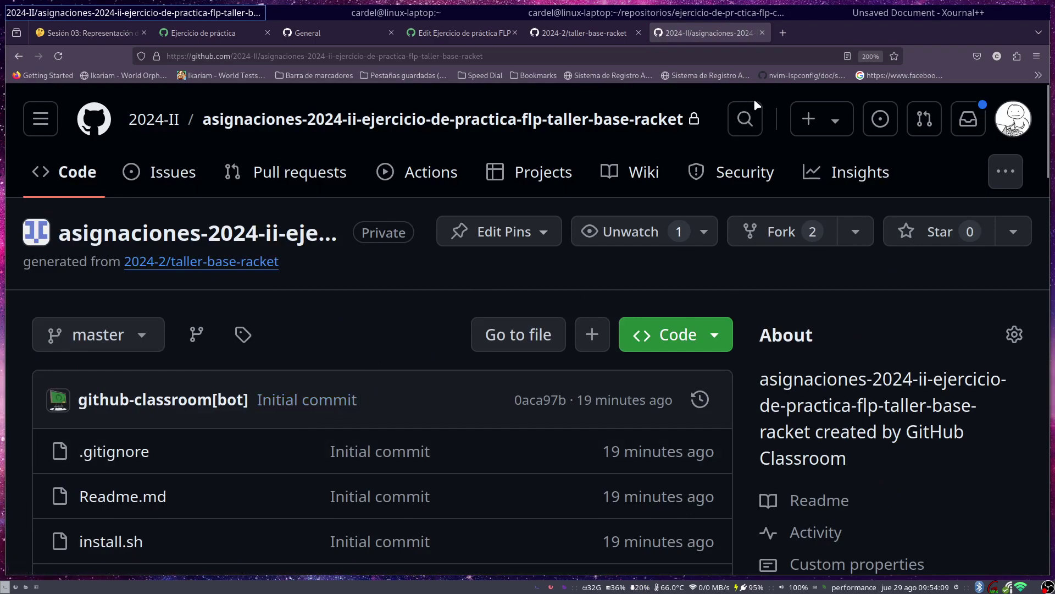
- Launch Geany and paste the copied autograding workflow into a new document
key(super)
text(g)
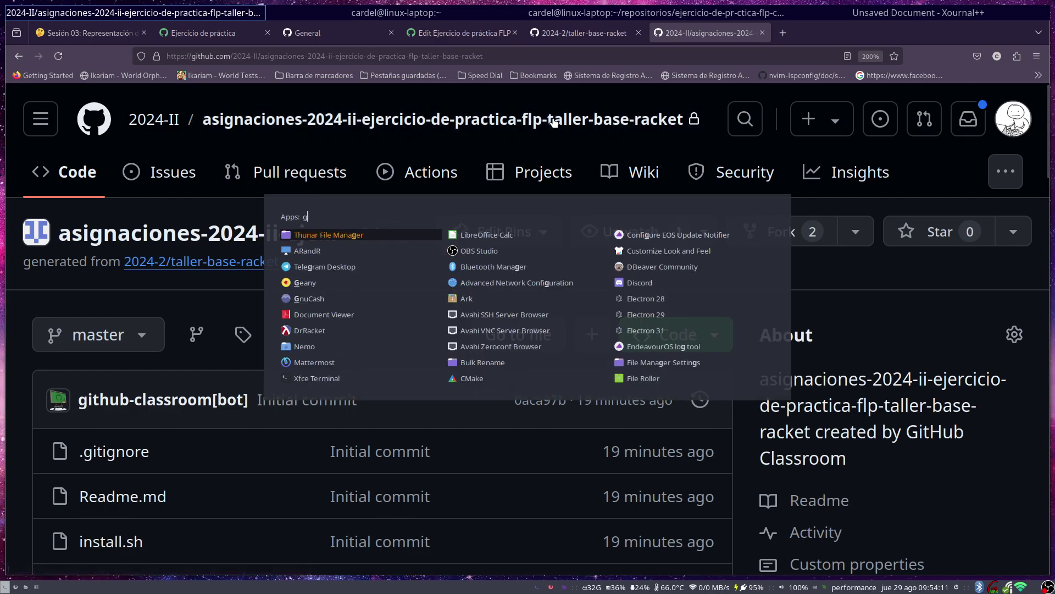
text(ean)
key(Return)
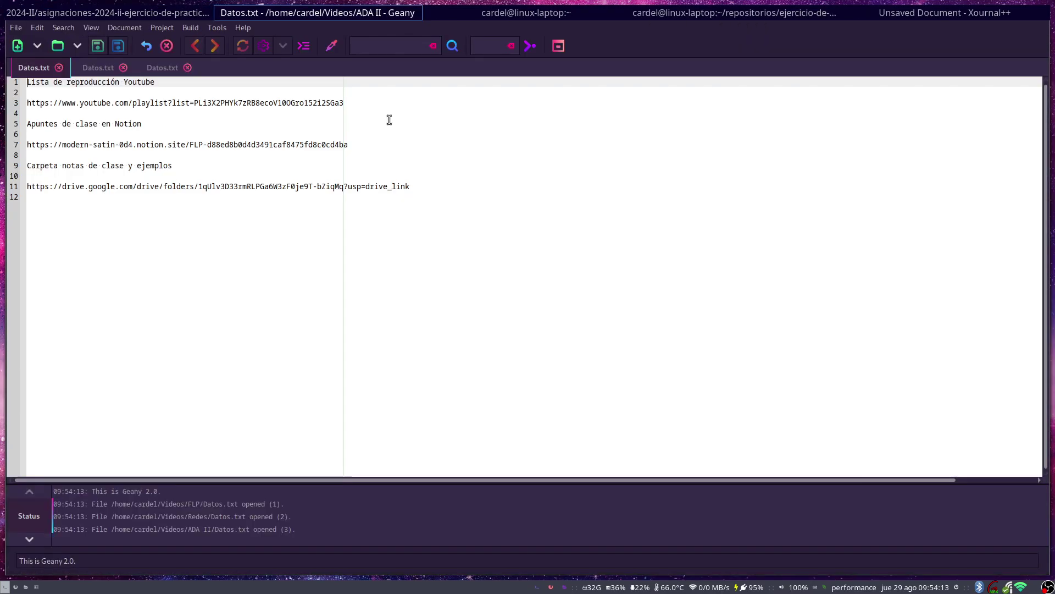
click(18, 46)
key(ctrl+v)
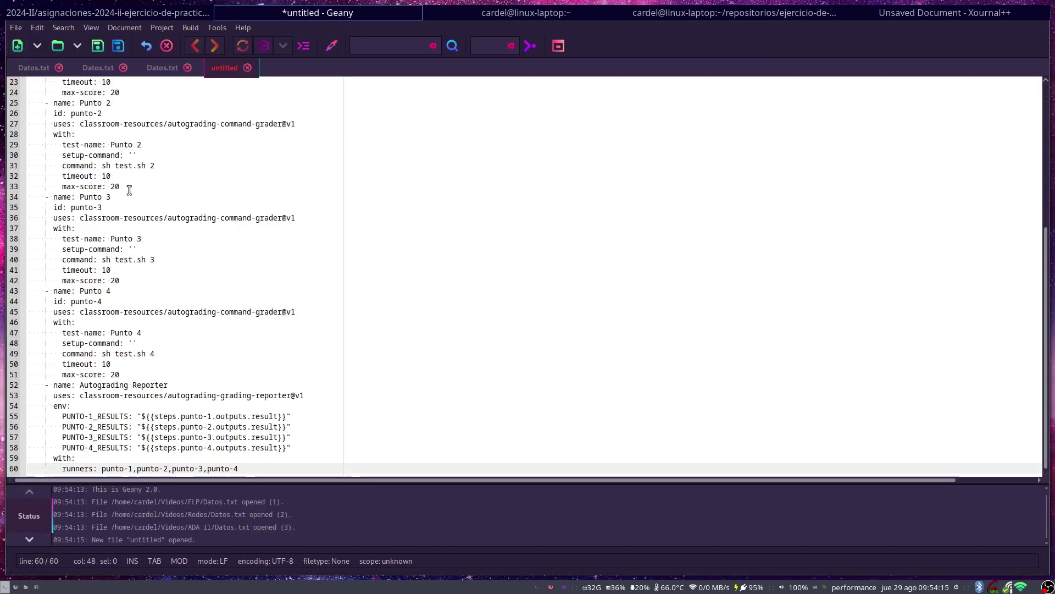
- Enlarge the editor text and review the pasted workflow from its first line to the Autograding Reporter section
key(ctrl+plus)
key(ctrl+plus)
key(ctrl+plus)
key(ctrl+plus)
key(ctrl+plus)
scroll(129, 191, up, 8)
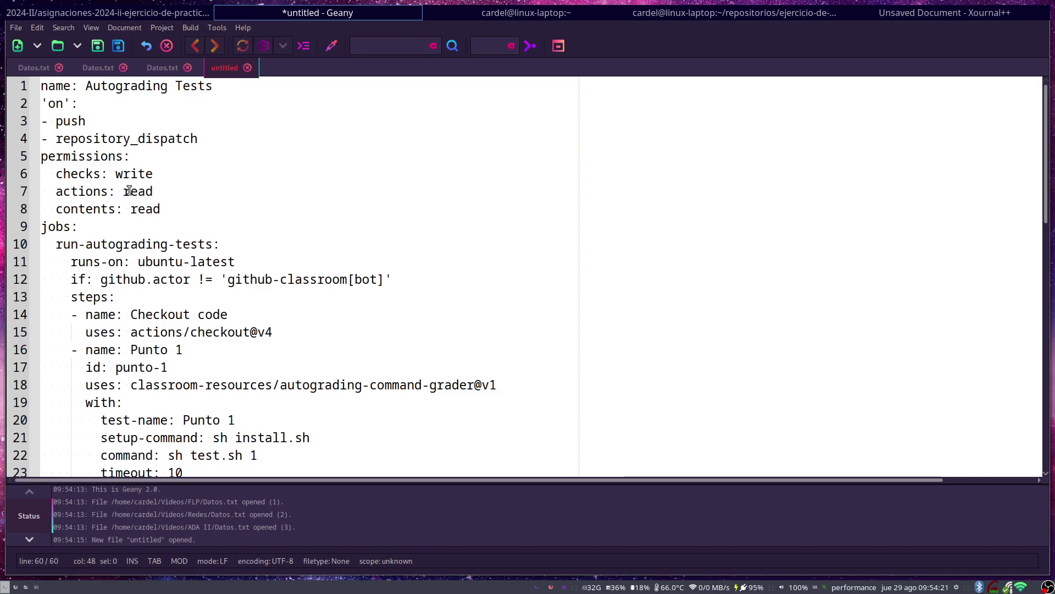
scroll(261, 273, down, 10)
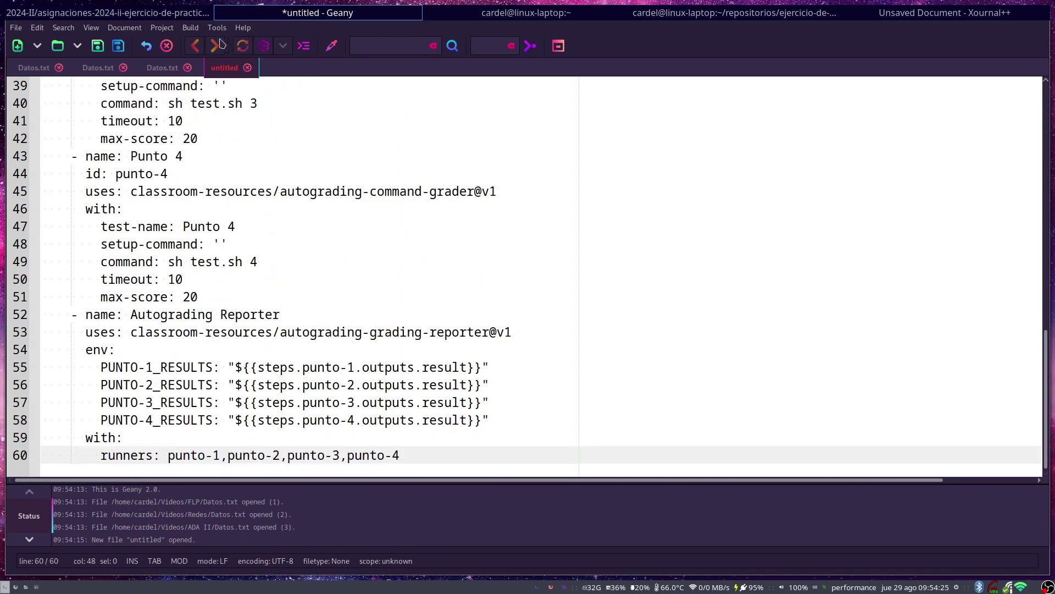
- Switch back to the starter code repository in Firefox and copy its SSH clone address
click(175, 15)
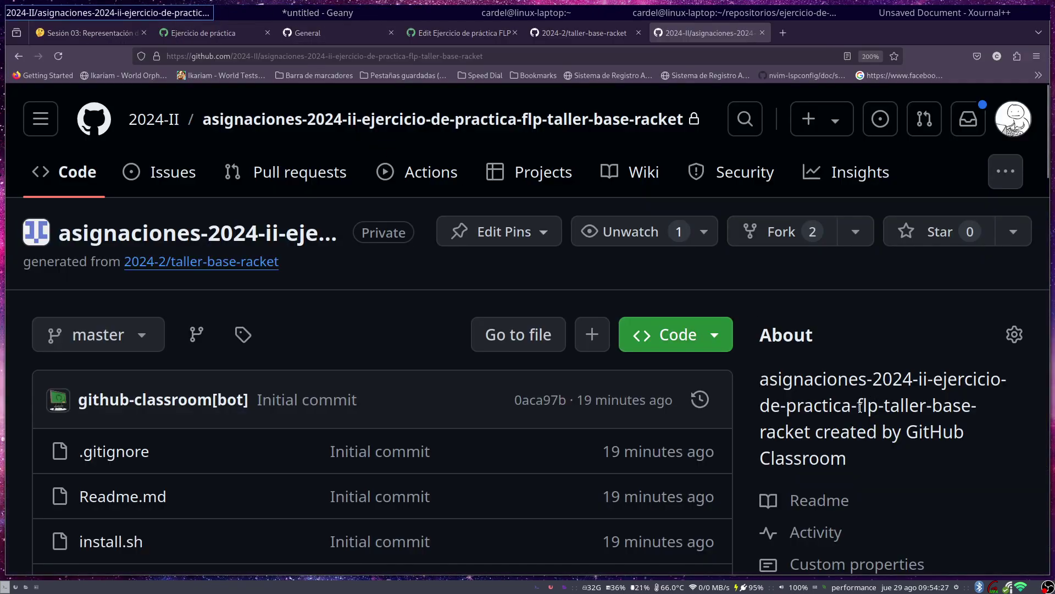
click(711, 341)
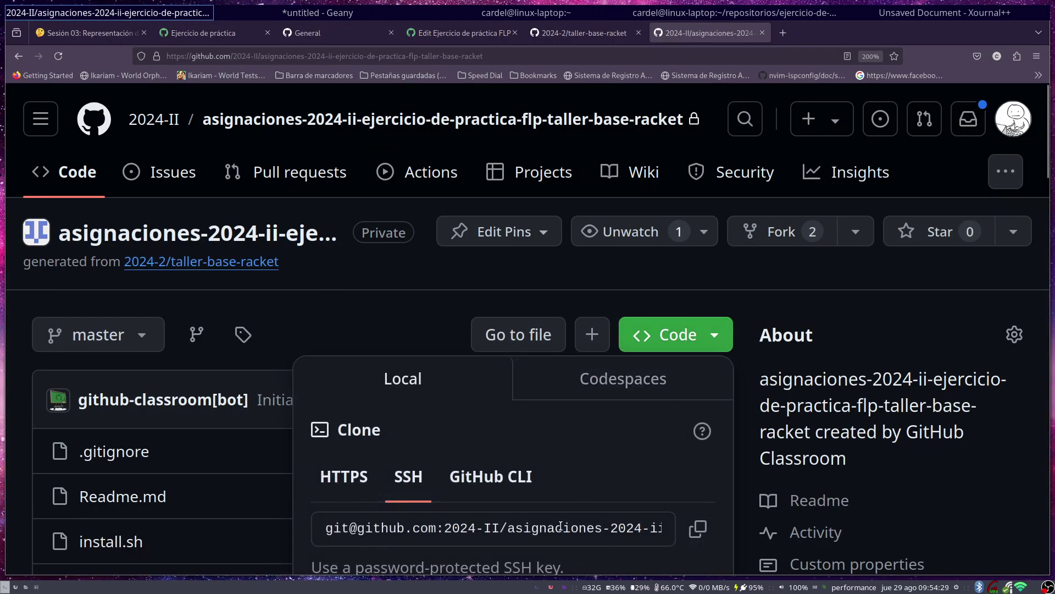
click(560, 526)
key(ctrl+c)
- Switch to the terminal, enter the repositorios folder and clone the starter repository from the copied SSH address
click(510, 12)
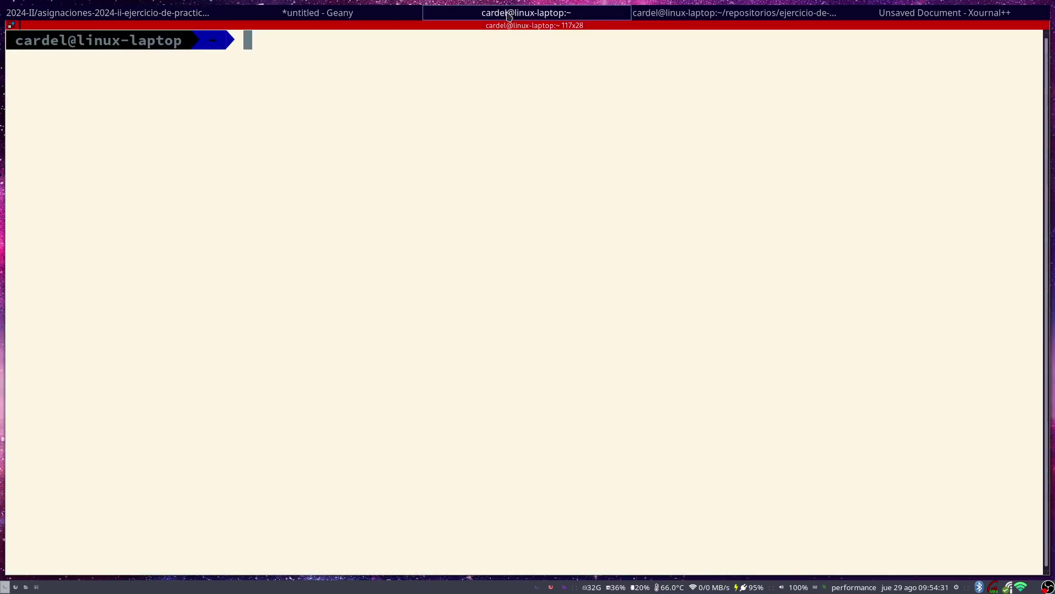
text(cd re)
key(Tab)
key(Return)
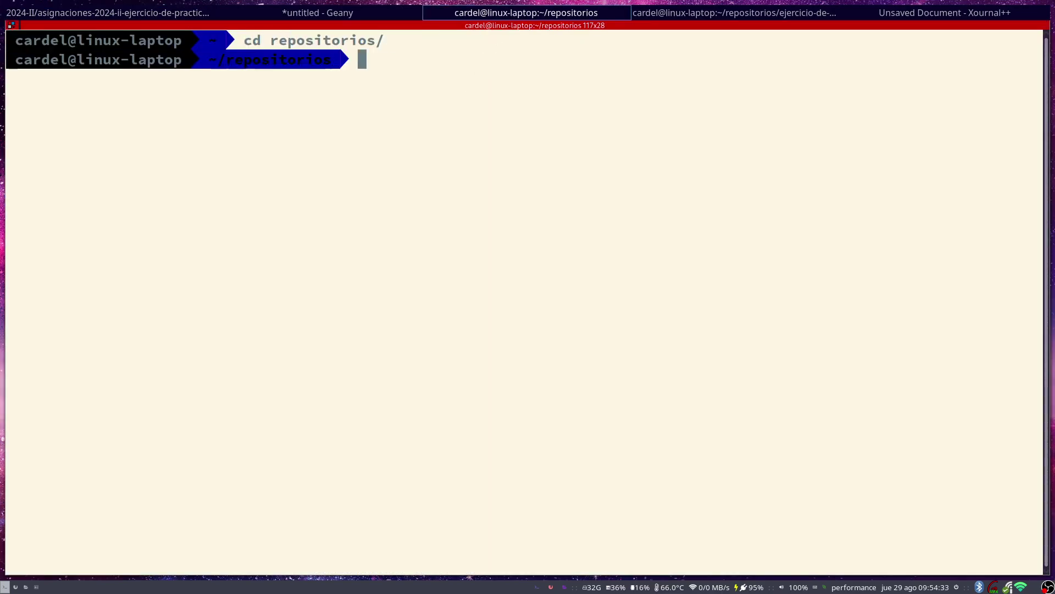
text(git clone )
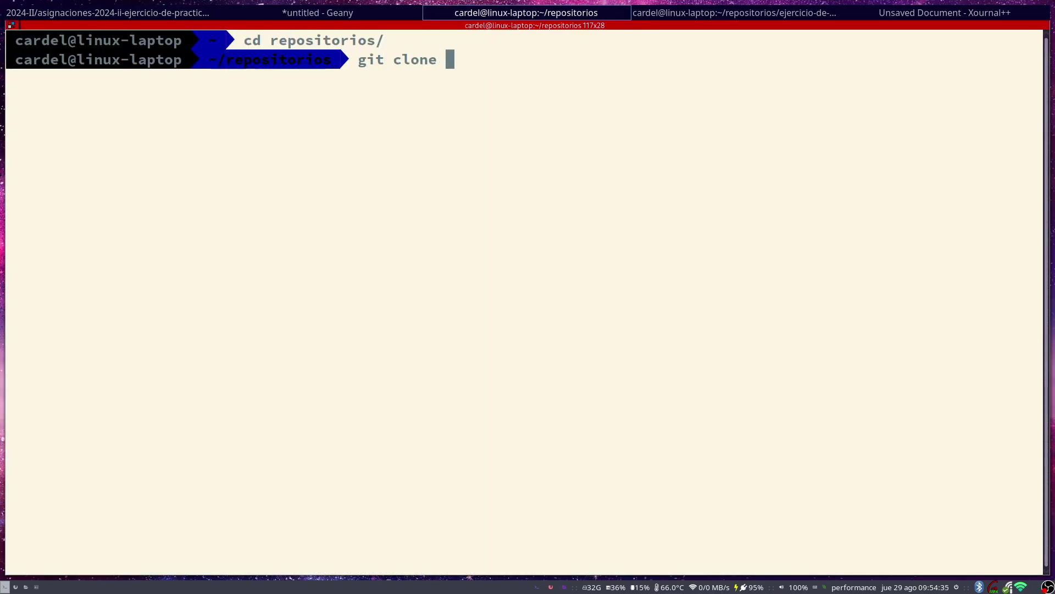
text(-)
key(BackSpace)
key(ctrl+shift+v)
key(Return)
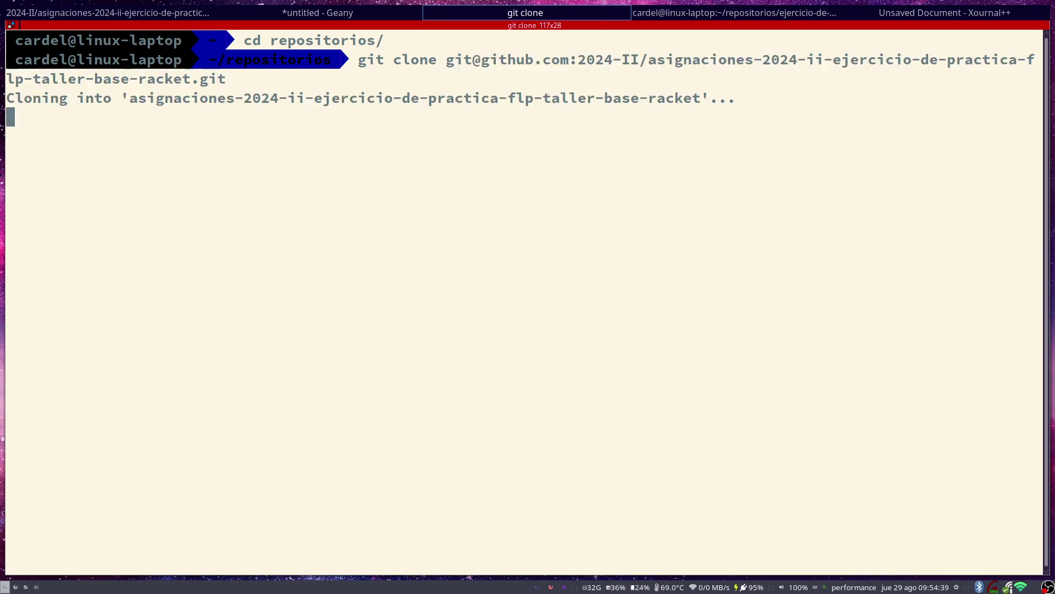
- Change into the cloned asignaciones-2024-ii-ejercicio-de-practica-flp-taller-base-racket folder and list its files
text(cd a)
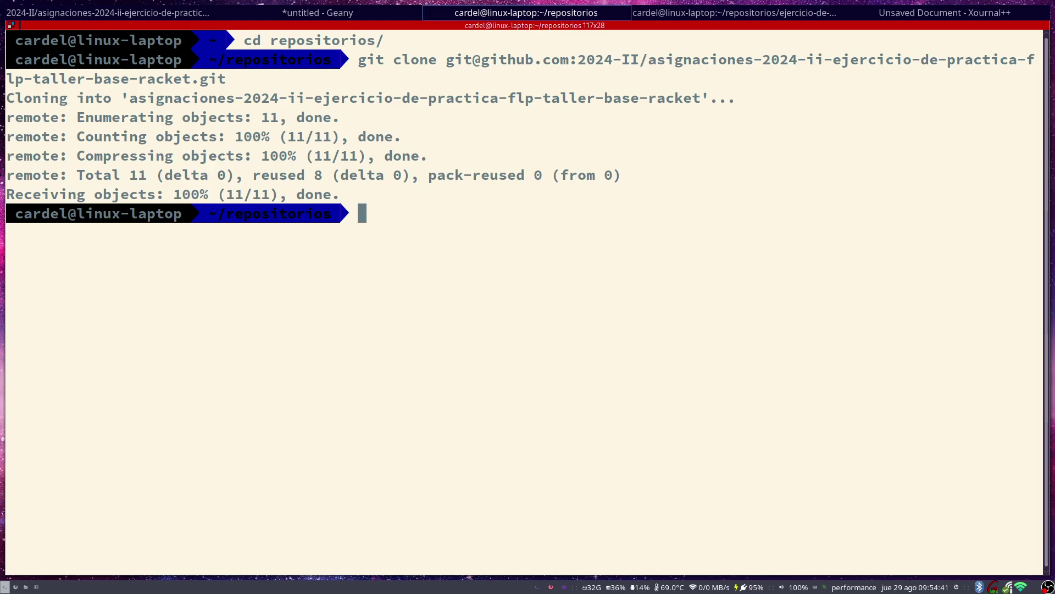
key(Tab)
key(Return)
text(ls)
key(Return)
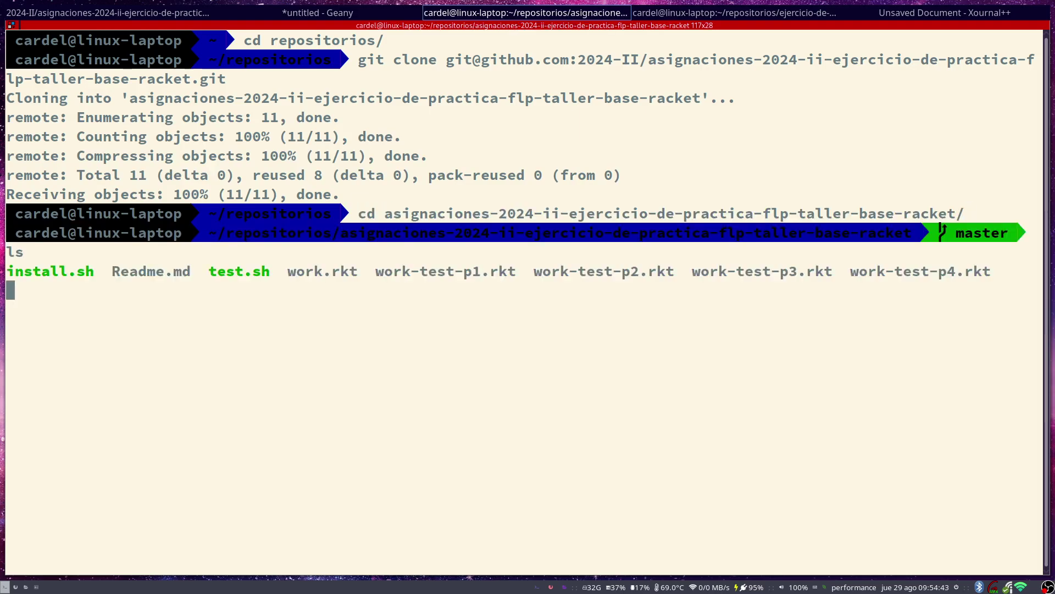
text(.k)
key(BackSpace)
key(BackSpace)
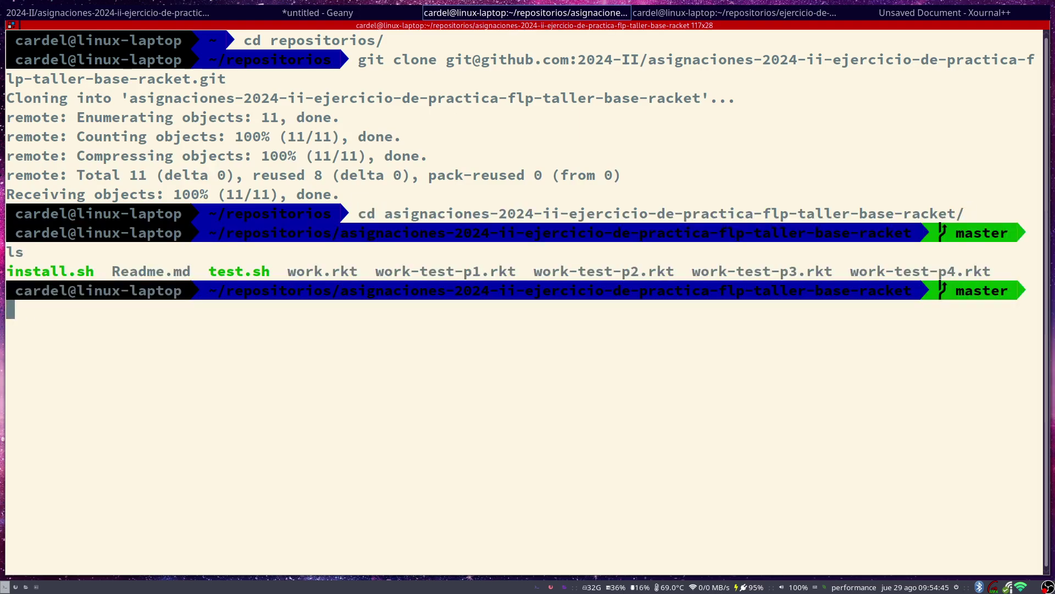
- Create the nested .github/workflows folder in the cloned repository, using mkdir with the -p option so the parent folder is made too
text(mkdir .github)
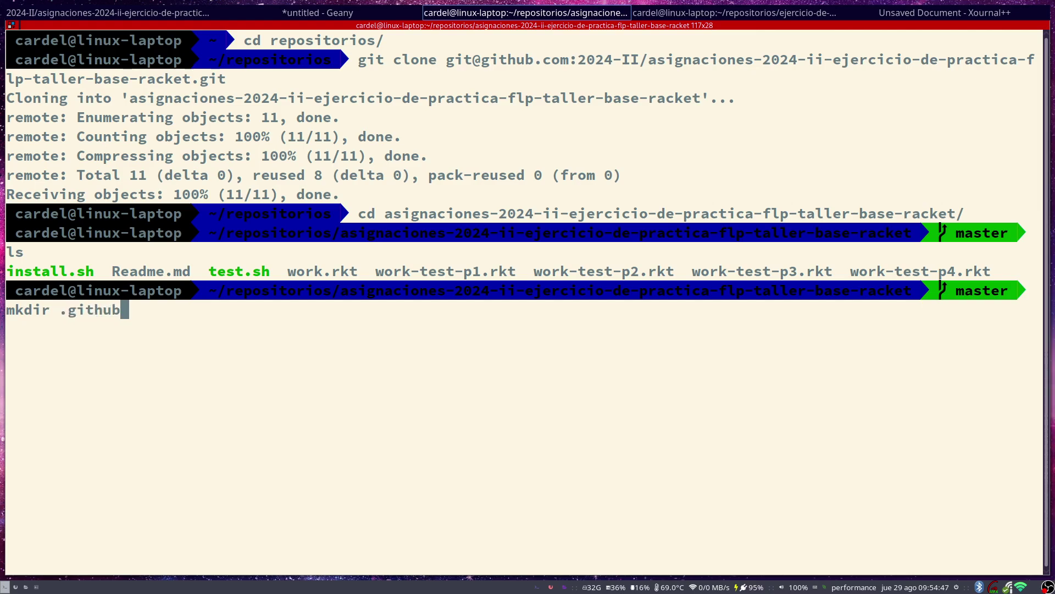
text(/workflows)
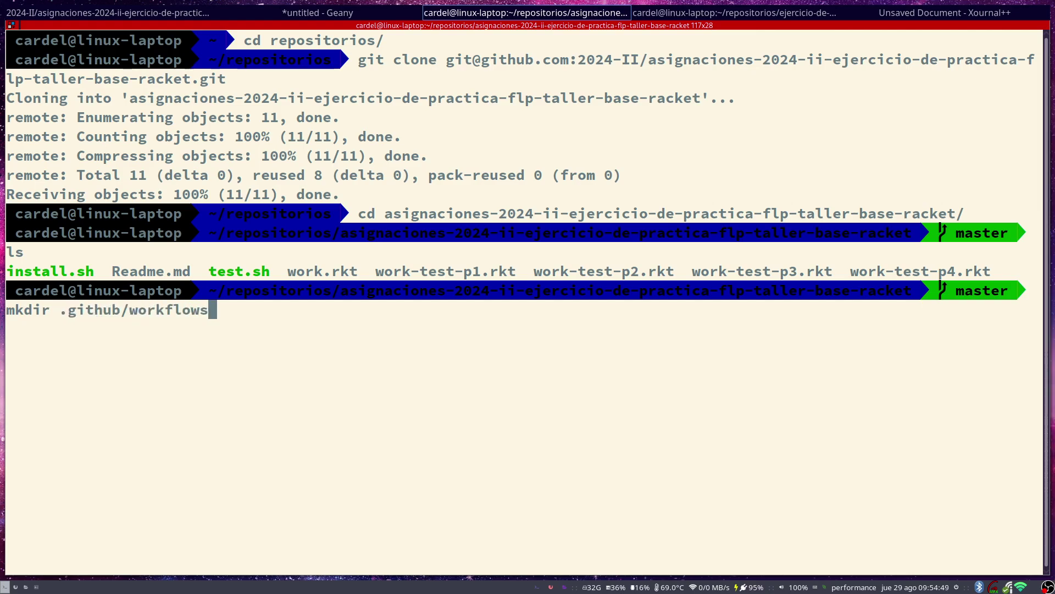
key(Return)
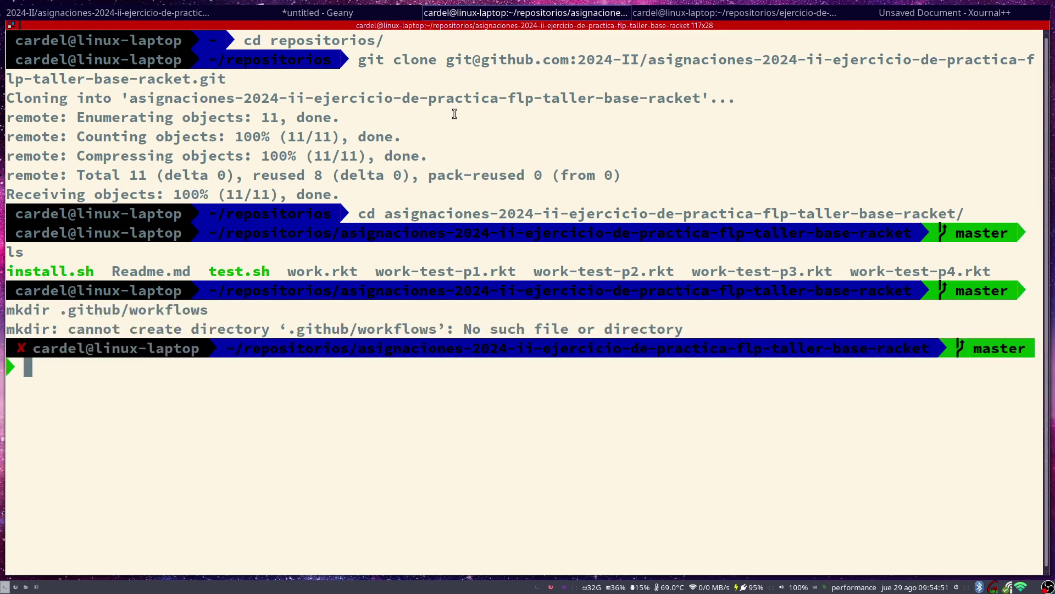
key(Up)
key(Left)
key(Left)
key(Left)
key(Left)
key(Left)
key(Left)
key(Left)
key(Left)
key(Left)
key(Left)
key(Left)
key(Left)
key(Left)
key(Left)
key(Left)
key(Left)
key(Left)
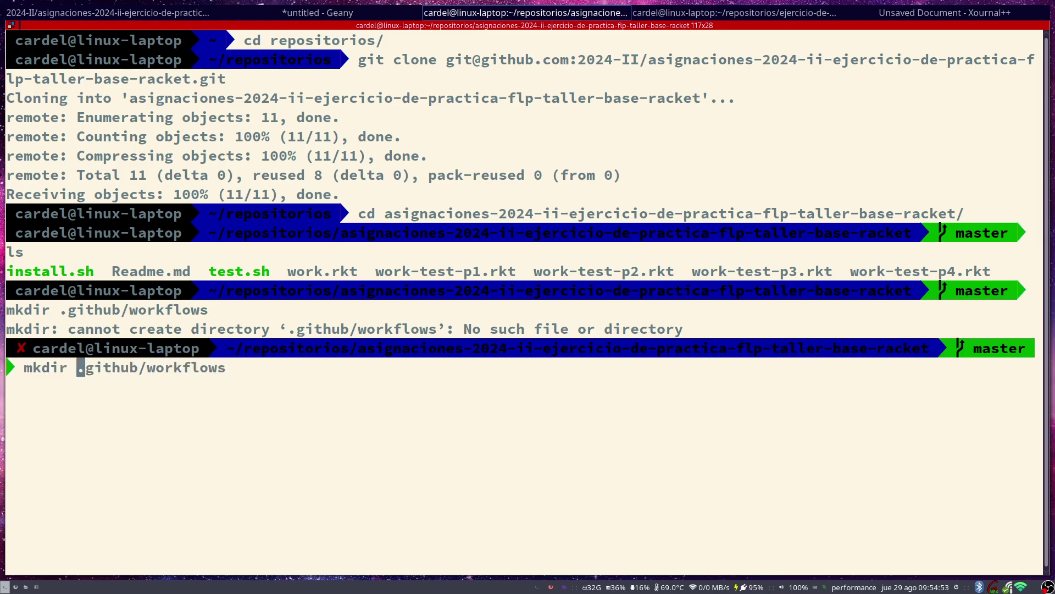
text(-)
key(Left)
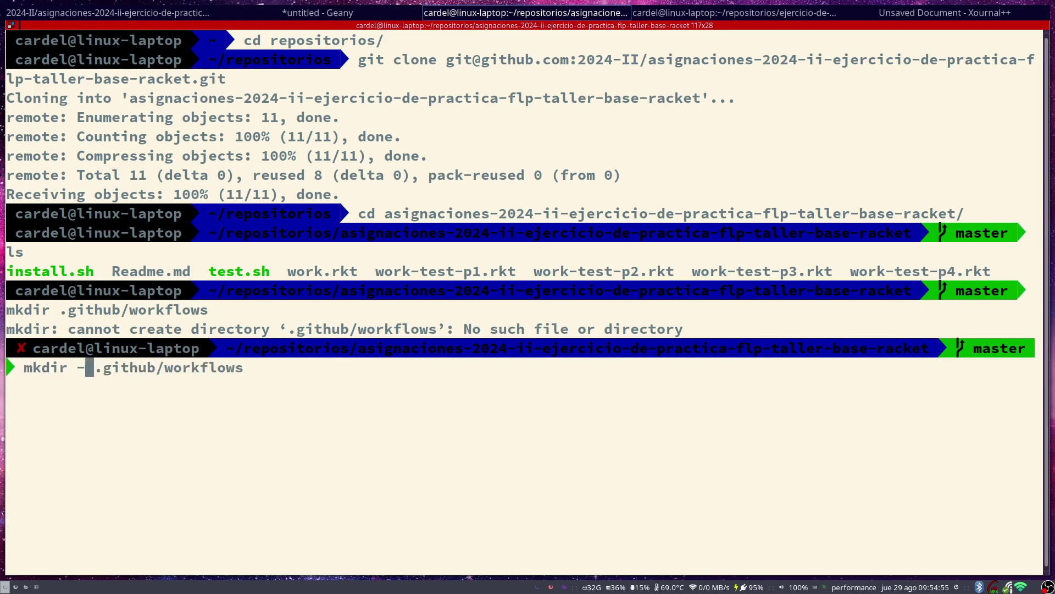
key(dead_acute)
key(Return)
- Change into the .github/workflows folder and list its contents
text(cd .g)
key(Tab)
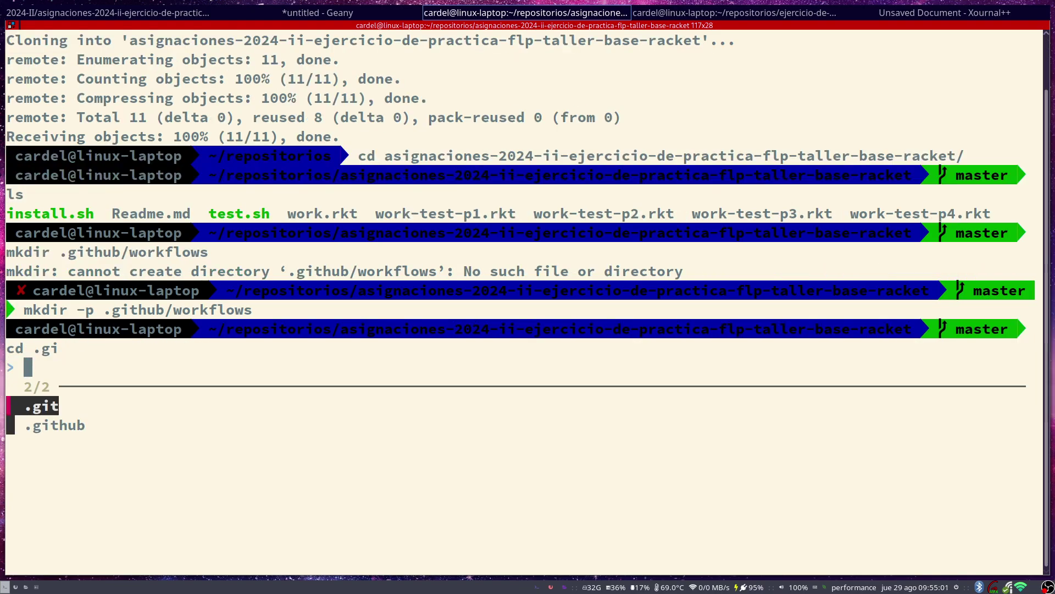
key(Tab)
key(Return)
key(Tab)
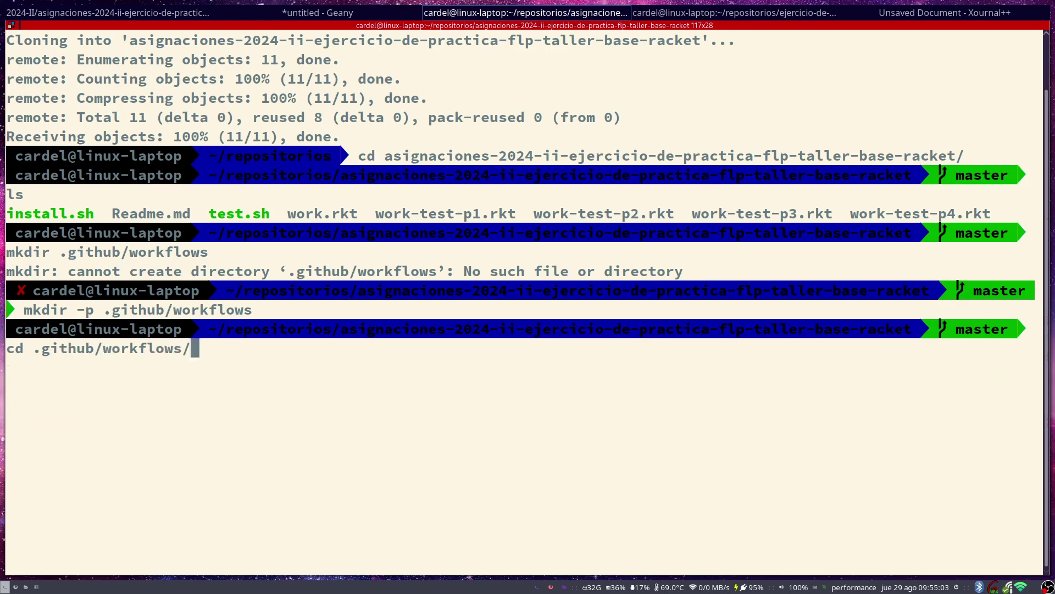
key(Return)
text(ls)
key(Return)
- Open a new classroom.yml file in nvim inside the workflows folder
text(nvim )
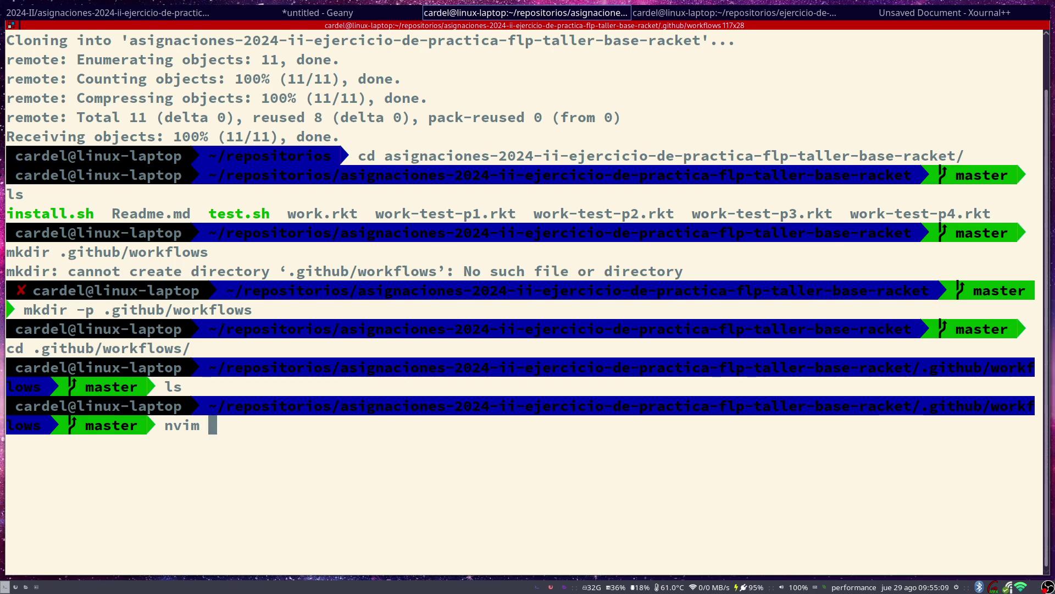
text(class)
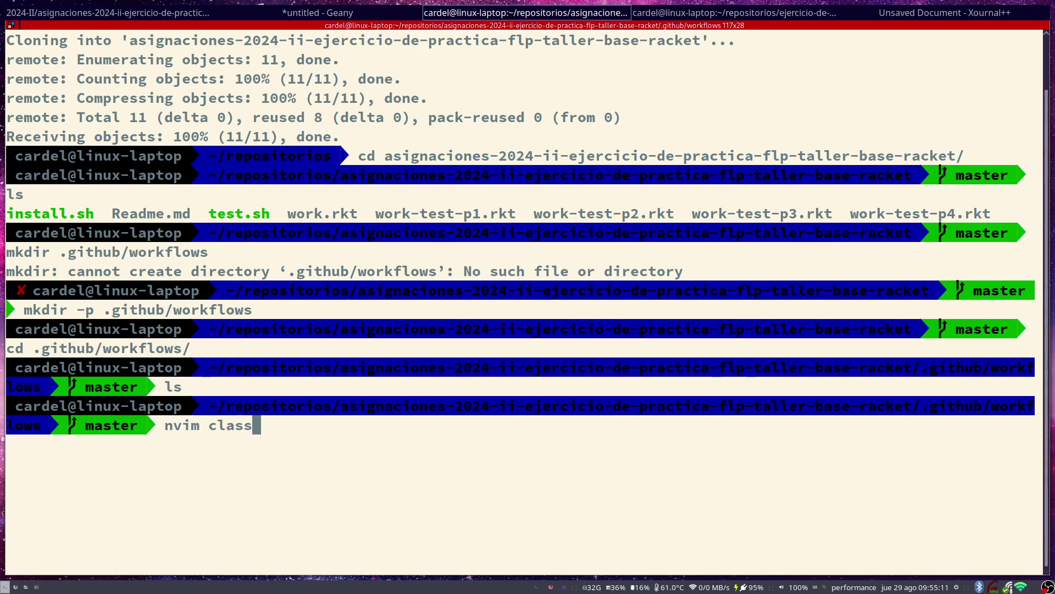
text(room.yml)
key(Return)
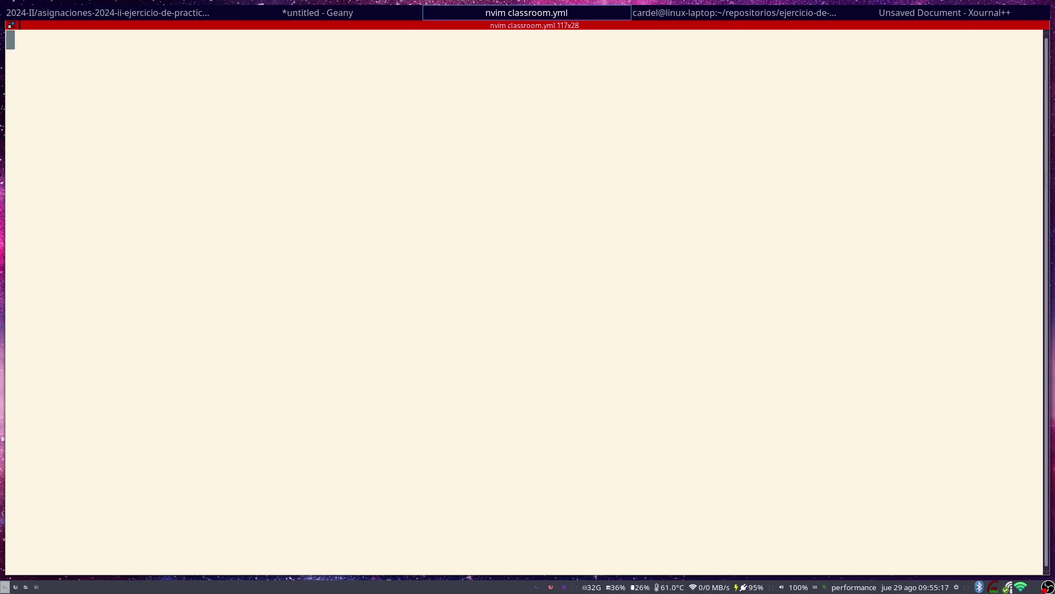
- Try to paste the workflow into classroom.yml, then undo the pasted lines
key(p)
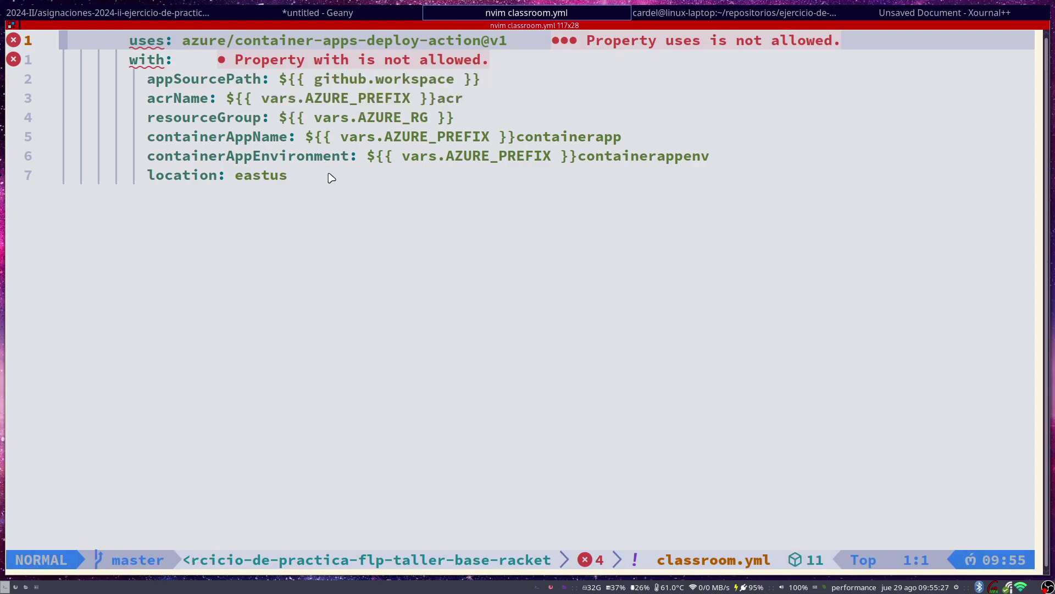
key(colon)
text(u)
key(Return)
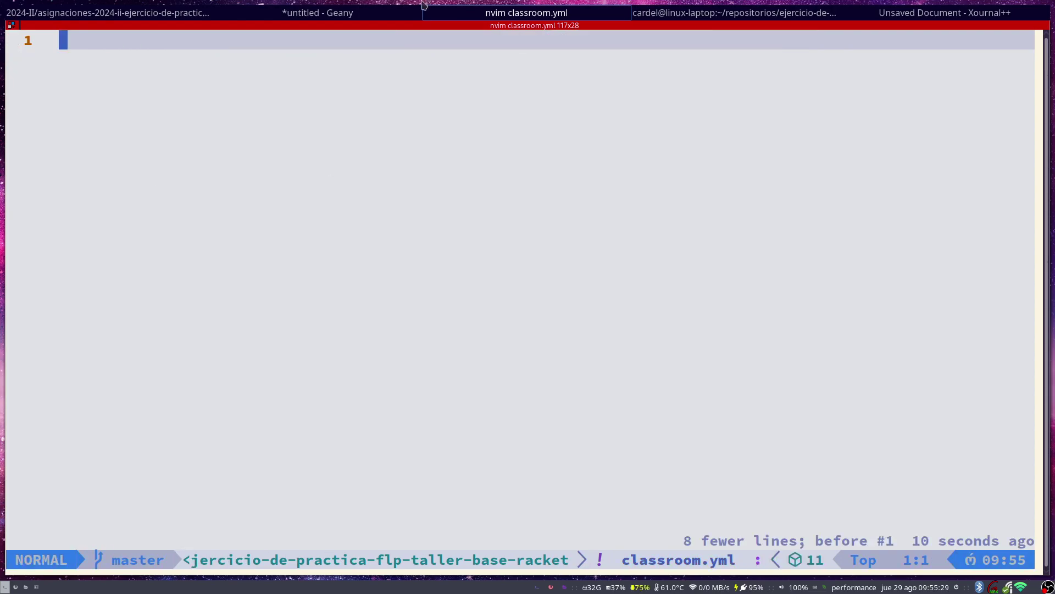
- Switch to Firefox and review the autograding tests, run configuration and protected file paths on the Ejercicio de práctica FLP edit page
click(163, 14)
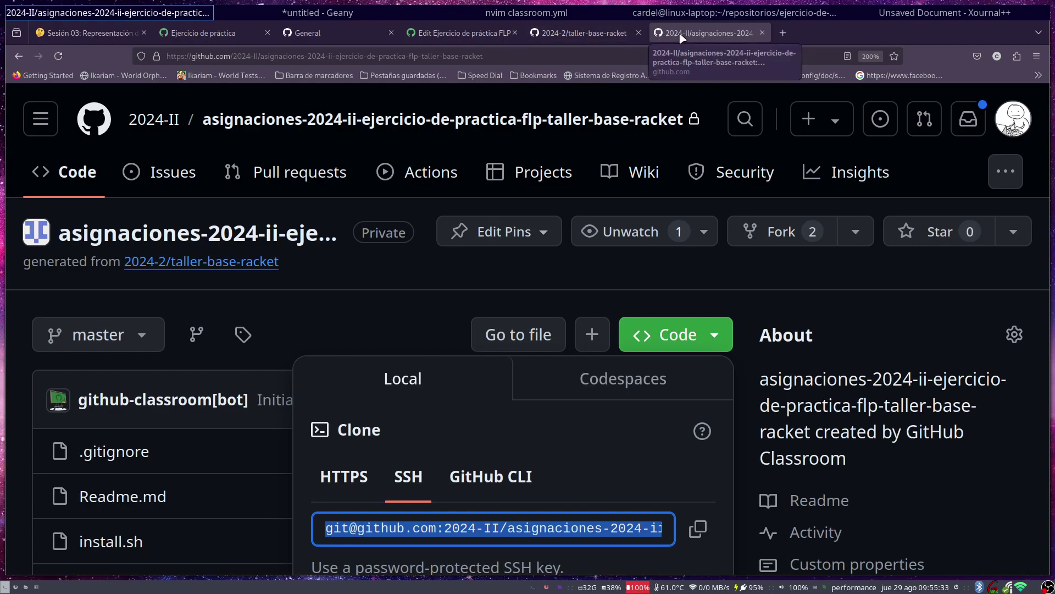
click(586, 33)
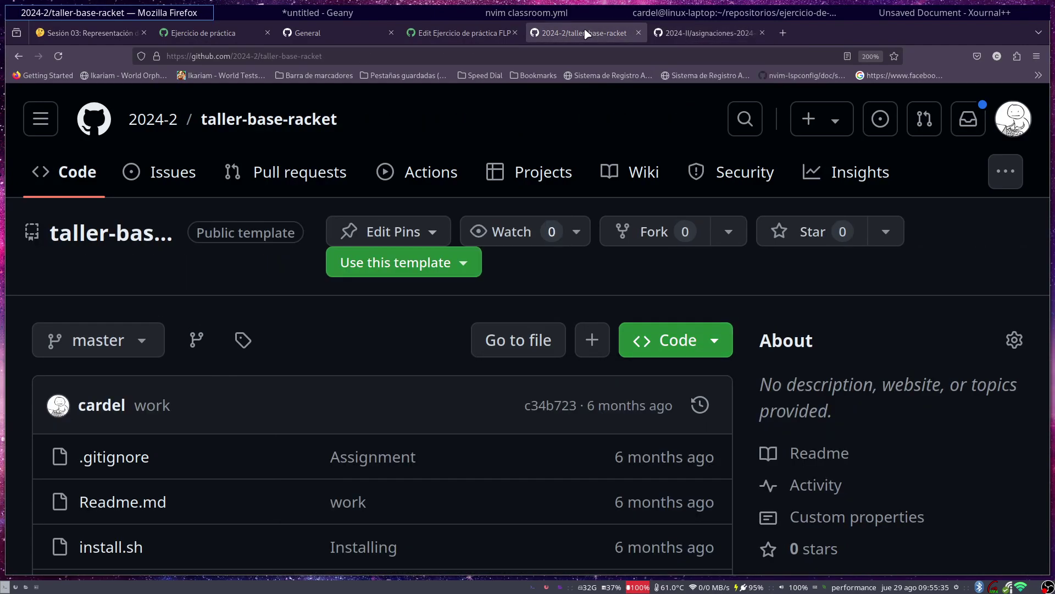
click(469, 34)
scroll(489, 340, down, 6)
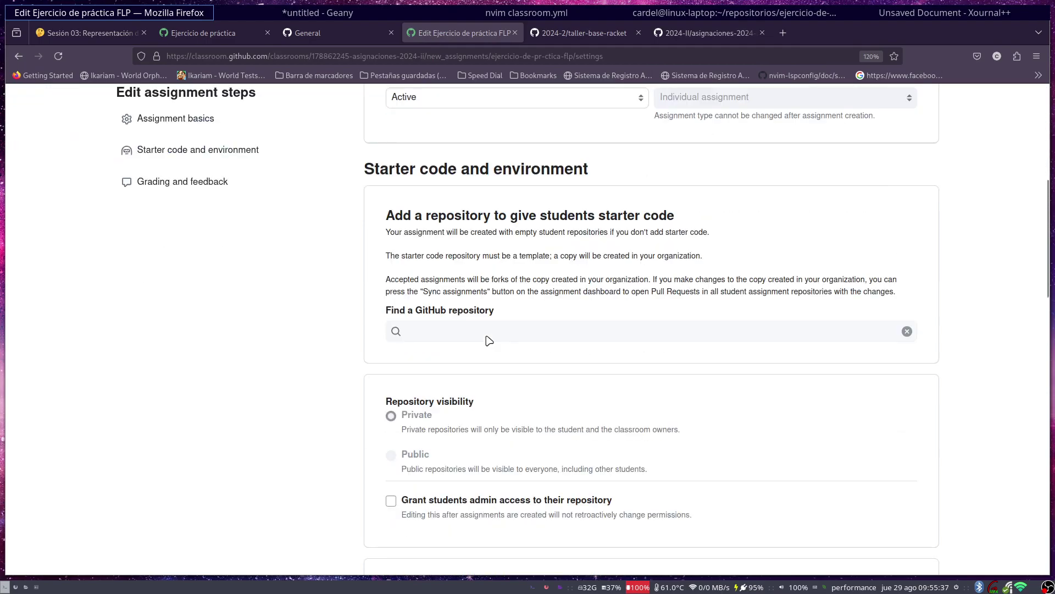
scroll(489, 341, down, 8)
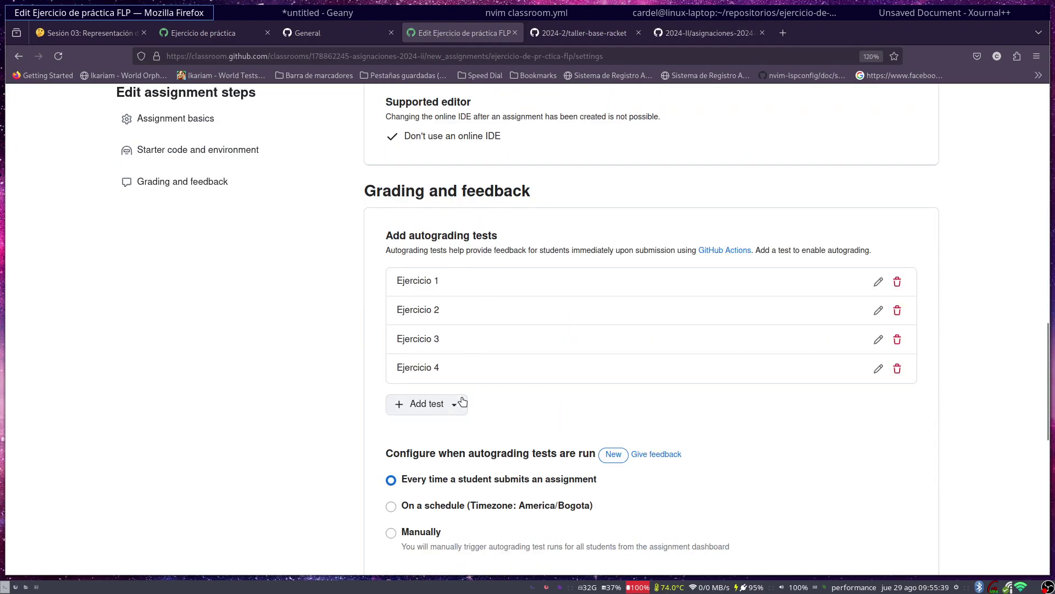
scroll(463, 402, down, 3)
scroll(478, 377, up, 2)
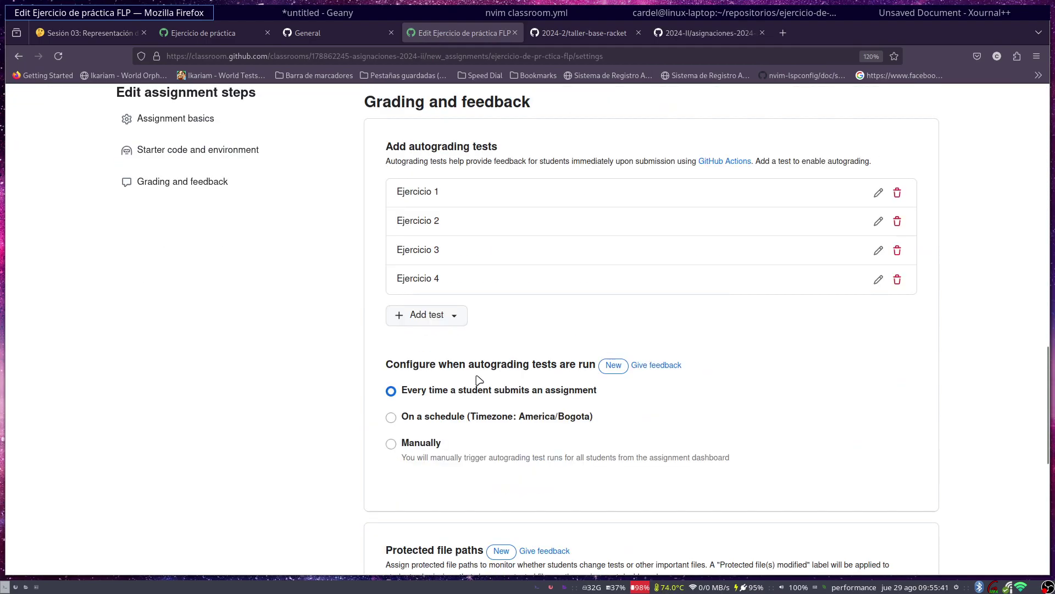
scroll(477, 380, up, 2)
scroll(478, 379, down, 4)
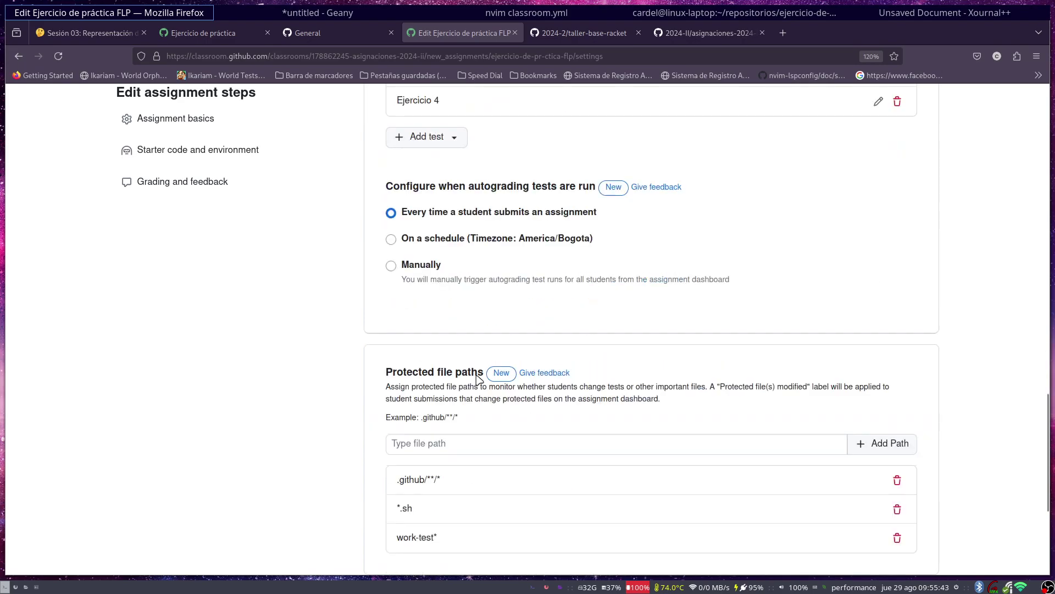
key(Home)
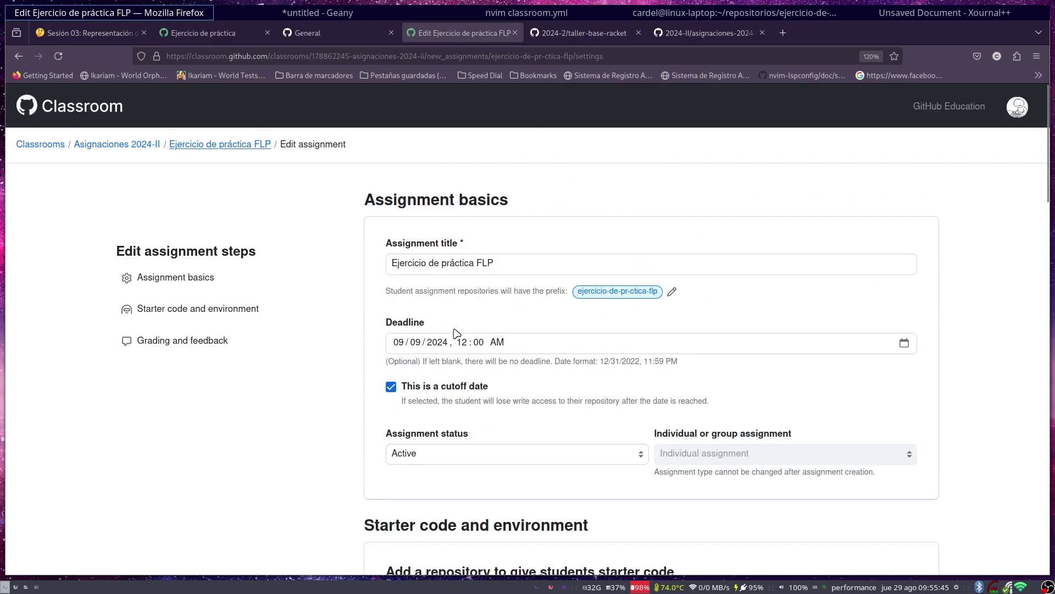
- Reopen the Ejercicio de práctica FLP assignment for editing and show its autograding tests as Custom YAML
click(134, 150)
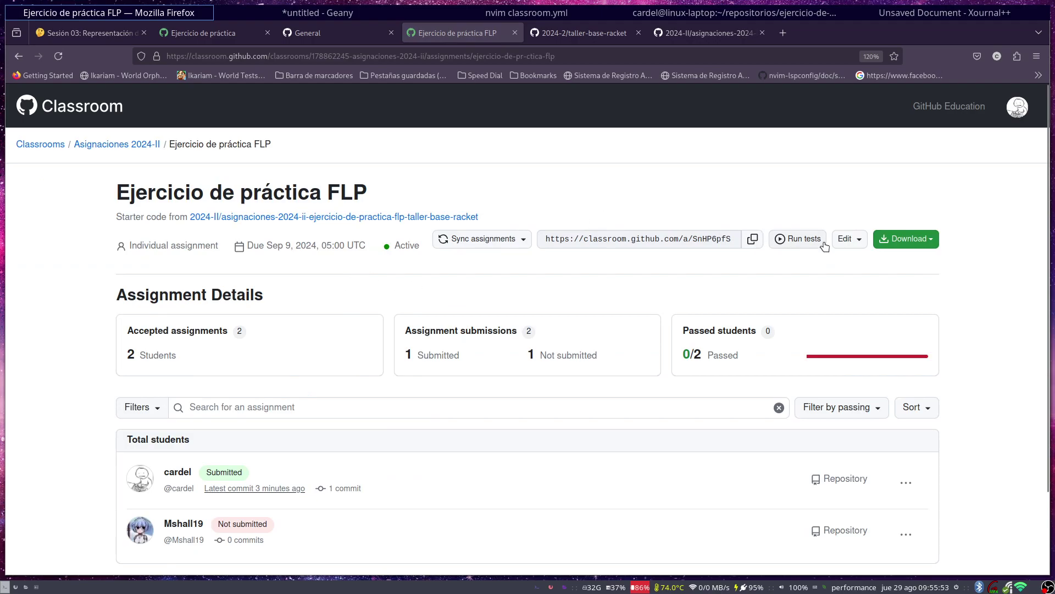
click(846, 240)
click(851, 263)
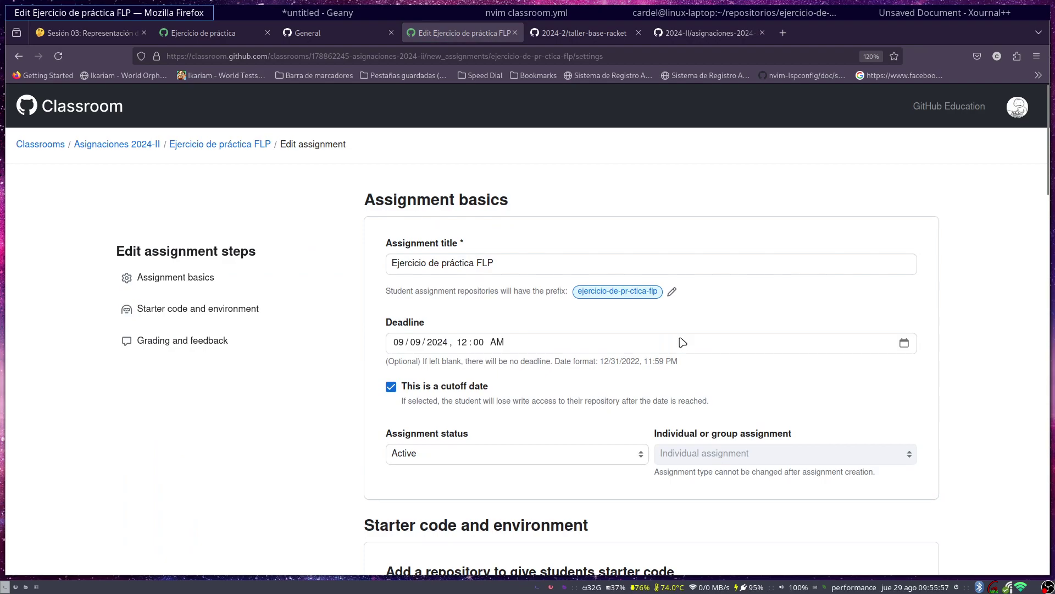
scroll(681, 342, down, 15)
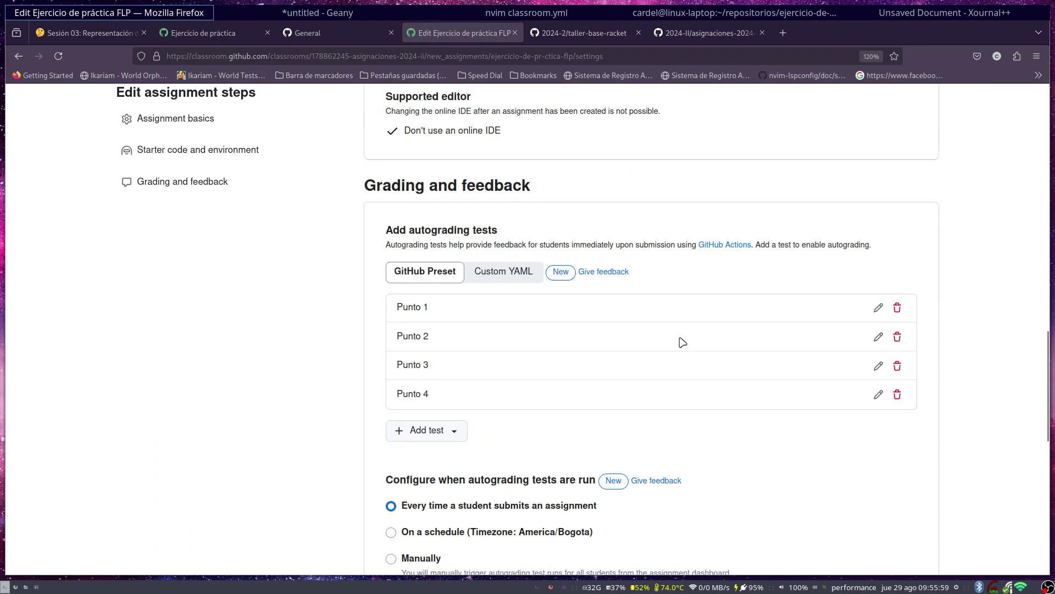
click(513, 283)
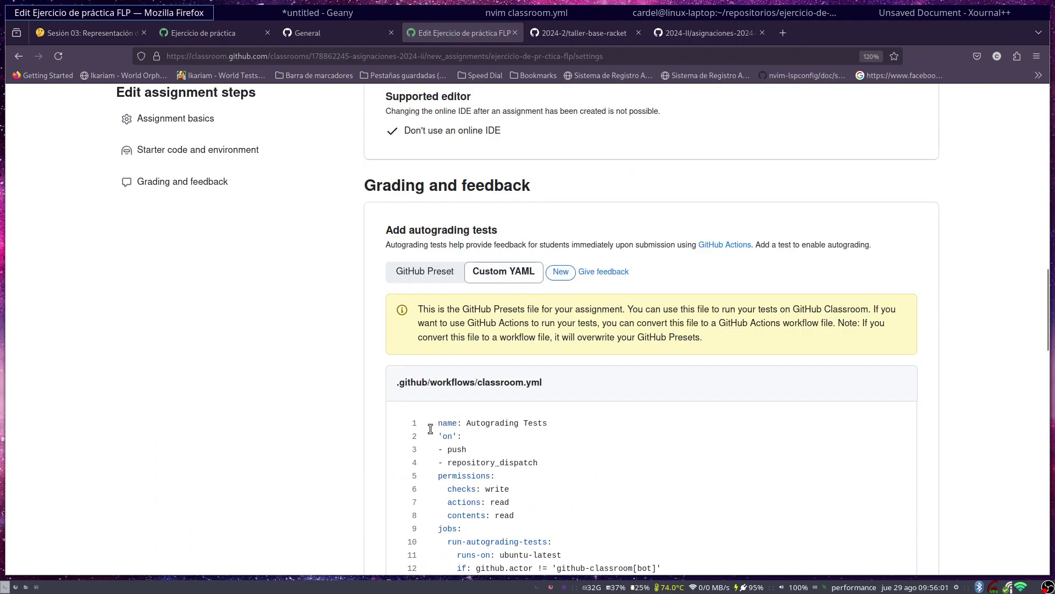
- Select and copy the full .github/workflows/classroom.yml text, from the name line through the runners line of the Autograding Reporter
drag(434, 425, 476, 448)
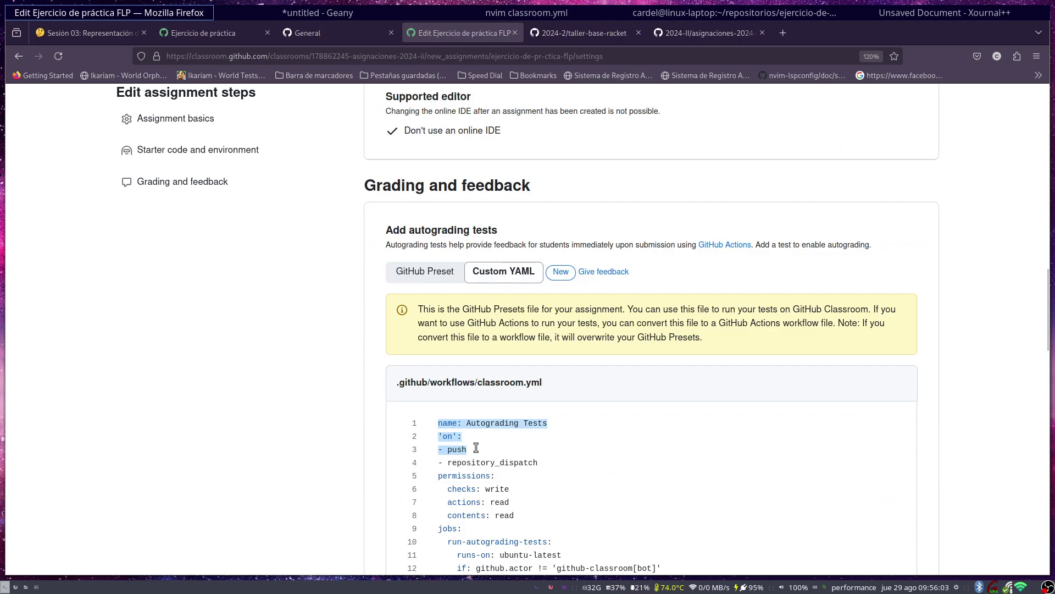
key(shift+Up)
key(shift+Down)
key(shift+Down)
key(shift+Down)
key(shift+Down)
key(shift+Down)
key(shift+Down)
key(shift+Down)
key(shift+Down)
key(shift+Down)
key(shift+Down)
key(shift+Down)
key(shift+Down)
key(shift+Down)
key(shift+Down)
key(shift+Down)
key(shift+Down)
key(shift+Down)
key(shift+Down)
key(shift+Down)
key(shift+Down)
key(shift+Down)
key(shift+Down)
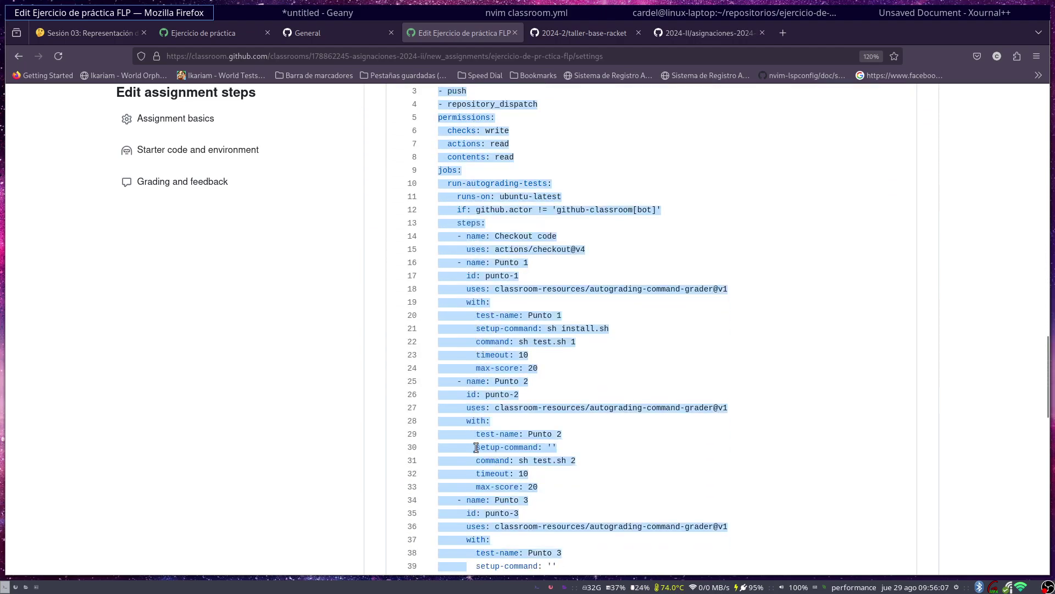
key(shift+Down)
key(shift+Down)
key(shift+Down)
key(shift+Down)
key(shift+Down)
key(shift+Down)
key(shift+Down)
key(shift+Down)
key(shift+Down)
key(shift+Down)
key(shift+Down)
key(shift+Down)
key(shift+Down)
key(shift+Down)
key(shift+Down)
key(shift+Down)
key(shift+Down)
key(shift+Down)
key(shift+Down)
key(shift+Down)
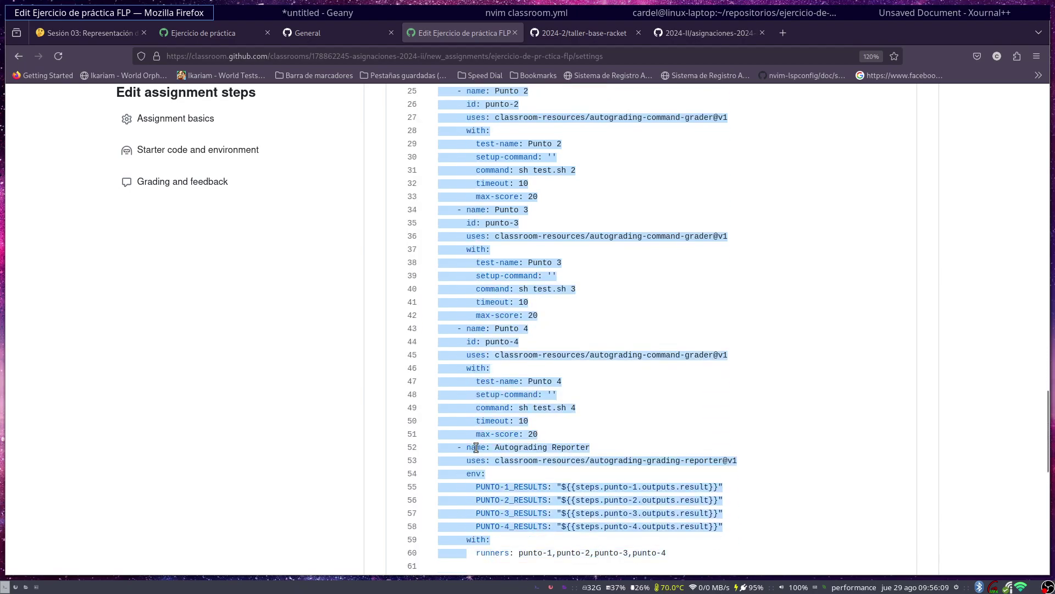
key(shift+Down)
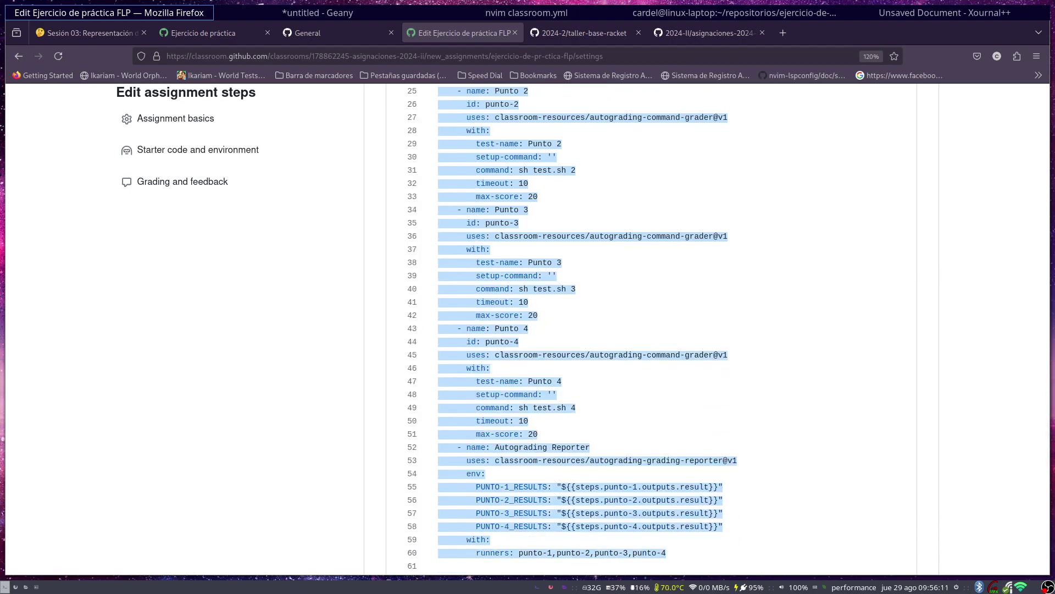
click(476, 447)
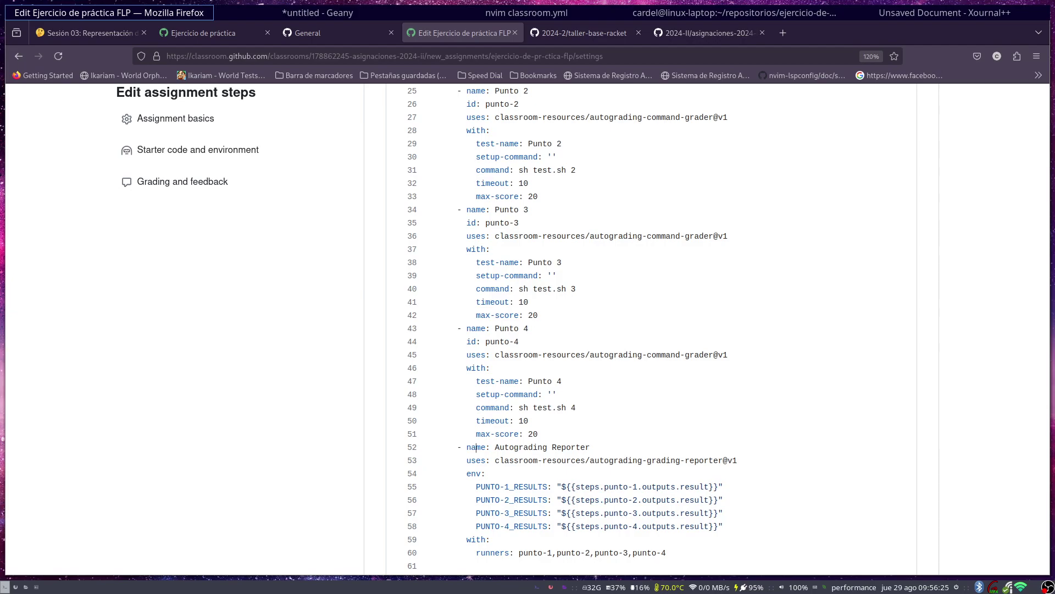
- Bring the copied workflow into Geany's untitled document and select all of its text for copying
click(388, 15)
click(352, 227)
key(ctrl+a)
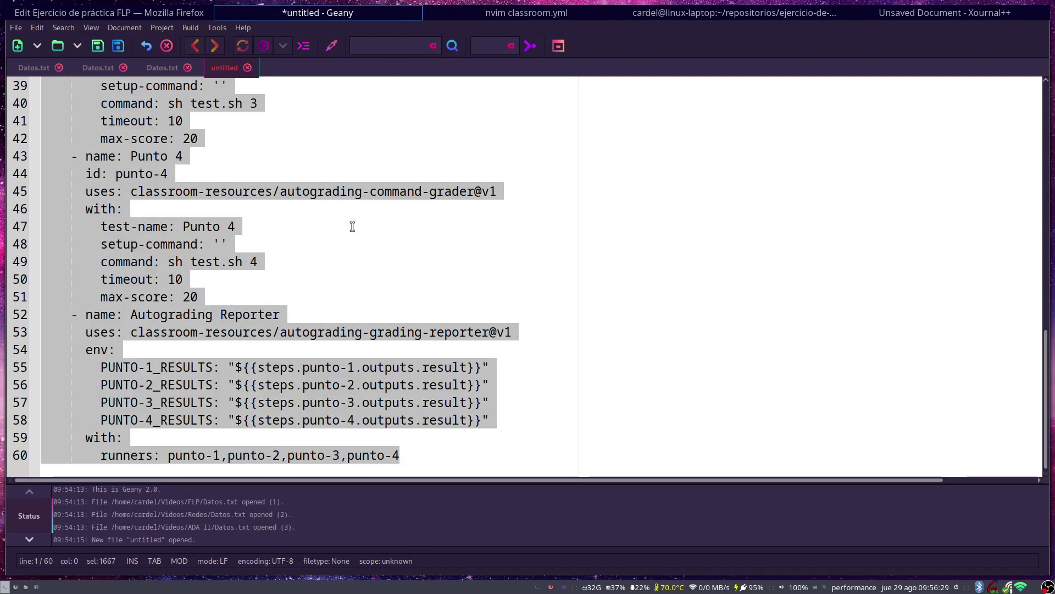
- Switch to nvim, paste the complete workflow into classroom.yml, then save the file and quit the editor
click(477, 13)
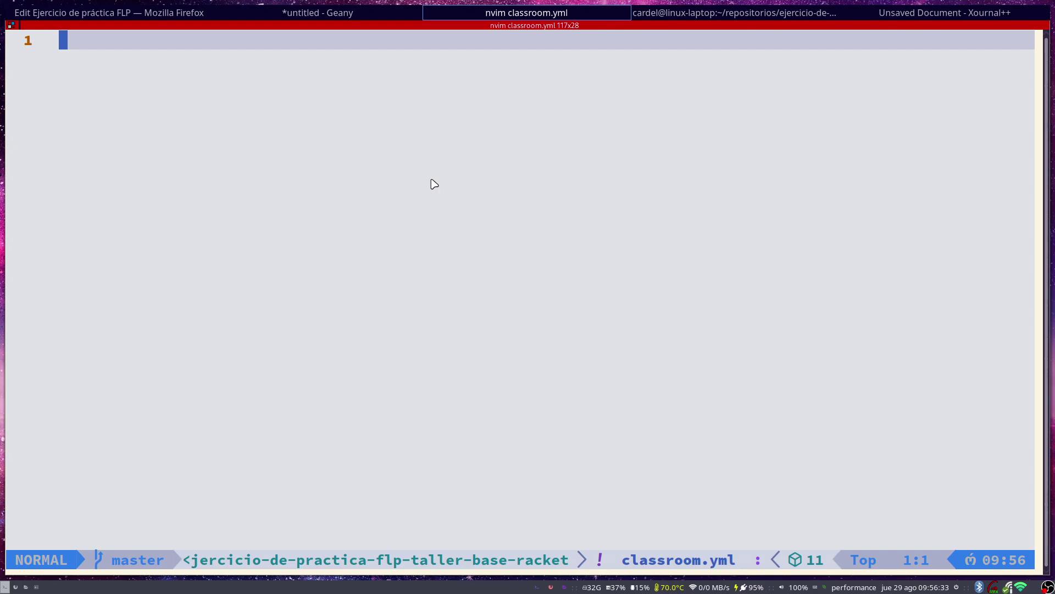
text(p)
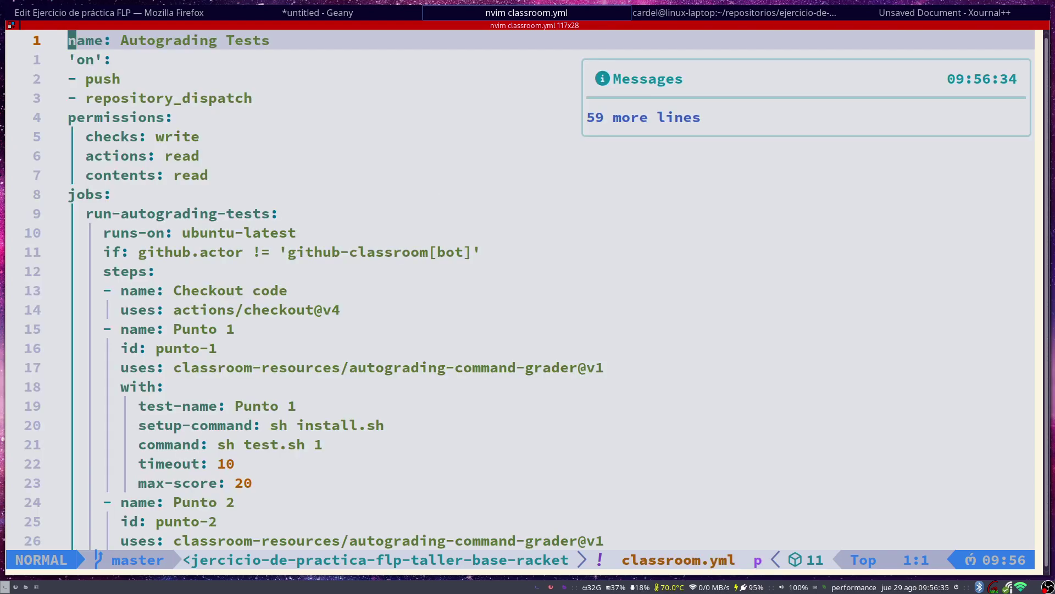
text(:xa)
key(Return)
- Move up one level from the workflows folder to the .github folder
text(c)
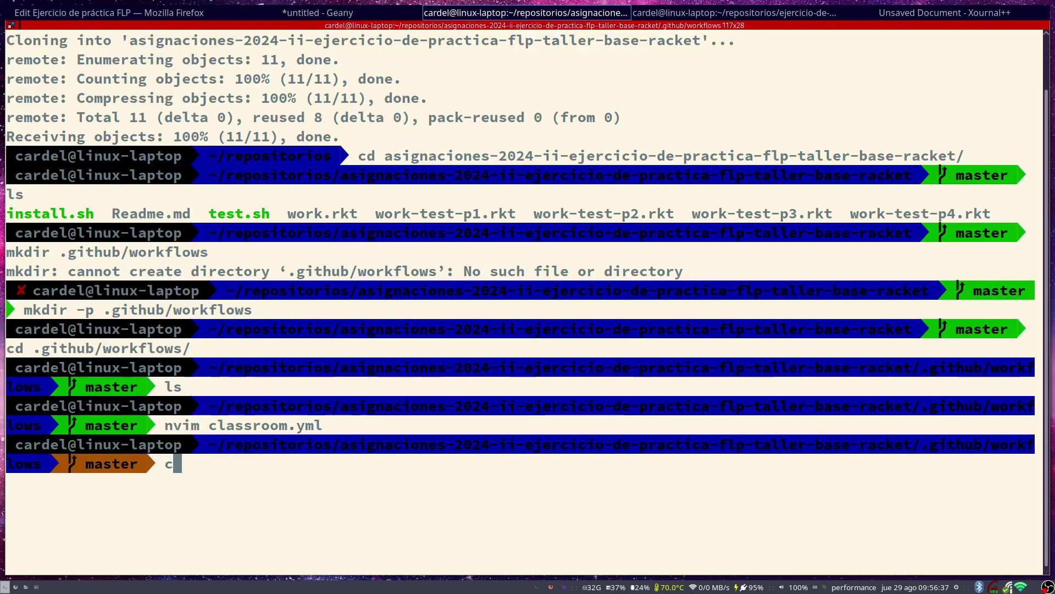
text(d ..)
key(Return)
text(git ad)
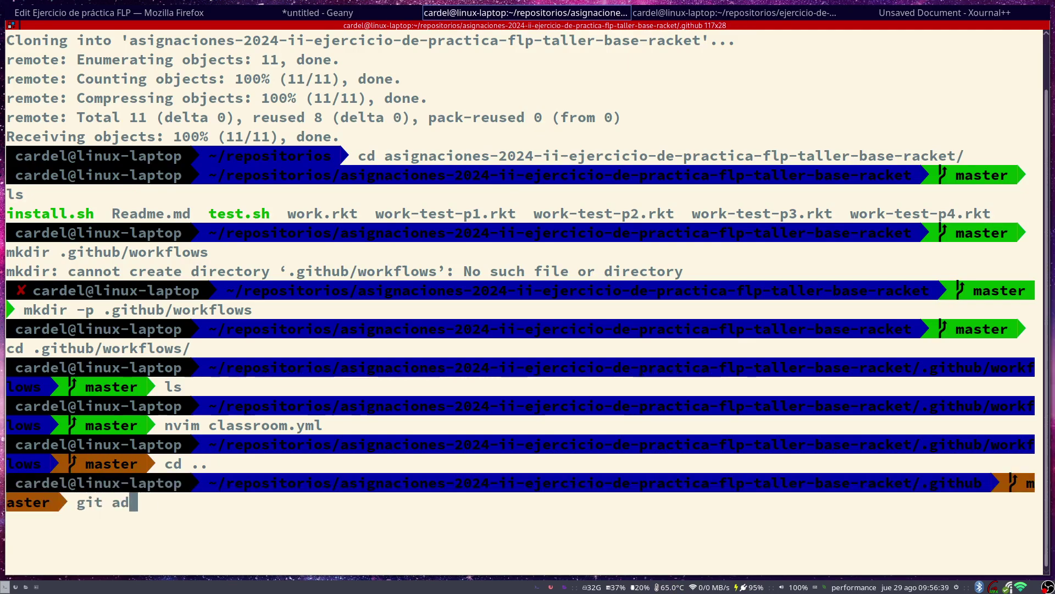
text(d .)
key(BackSpace)
key(BackSpace)
key(BackSpace)
key(BackSpace)
key(BackSpace)
key(BackSpace)
key(BackSpace)
key(BackSpace)
key(BackSpace)
- Move up from the .github folder to the repository's root folder
text(c)
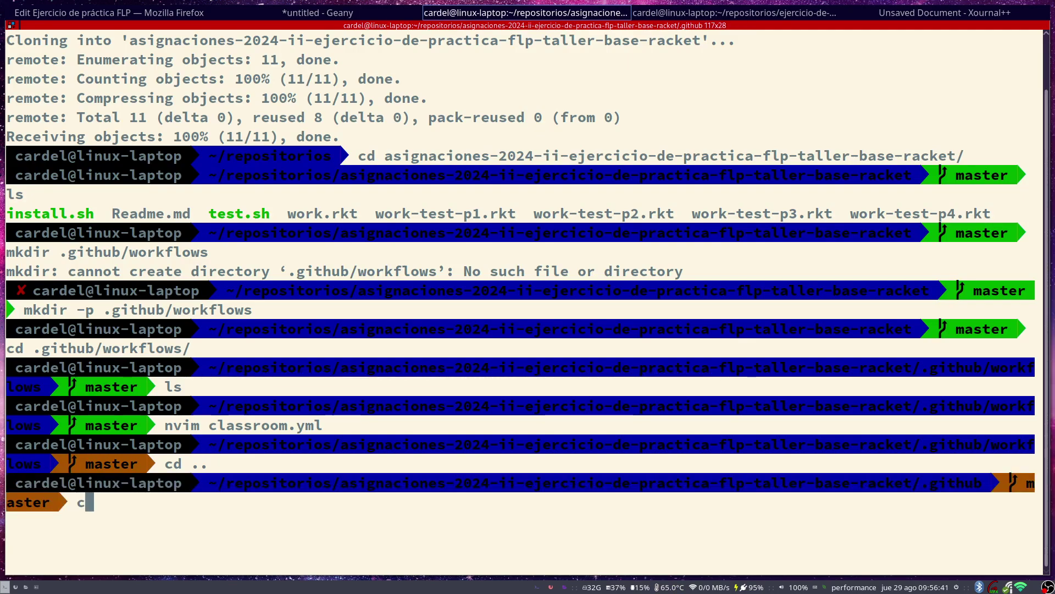
text(d ..)
key(Return)
text(cd)
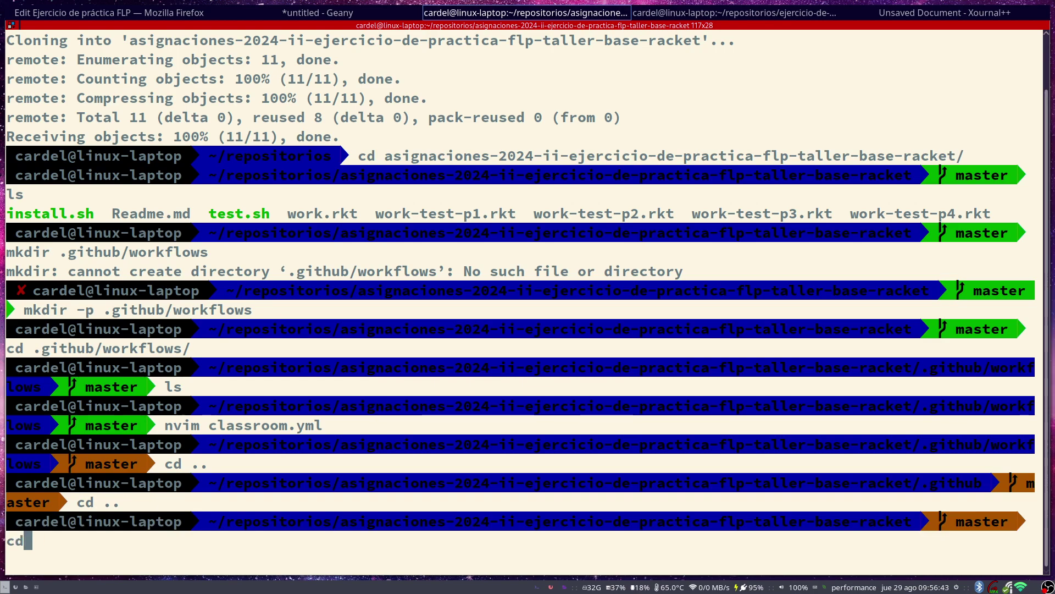
key(BackSpace)
key(BackSpace)
- Stage all changes, commit them with the message "grading" and push to origin master in one chained git command
text(git add . &&)
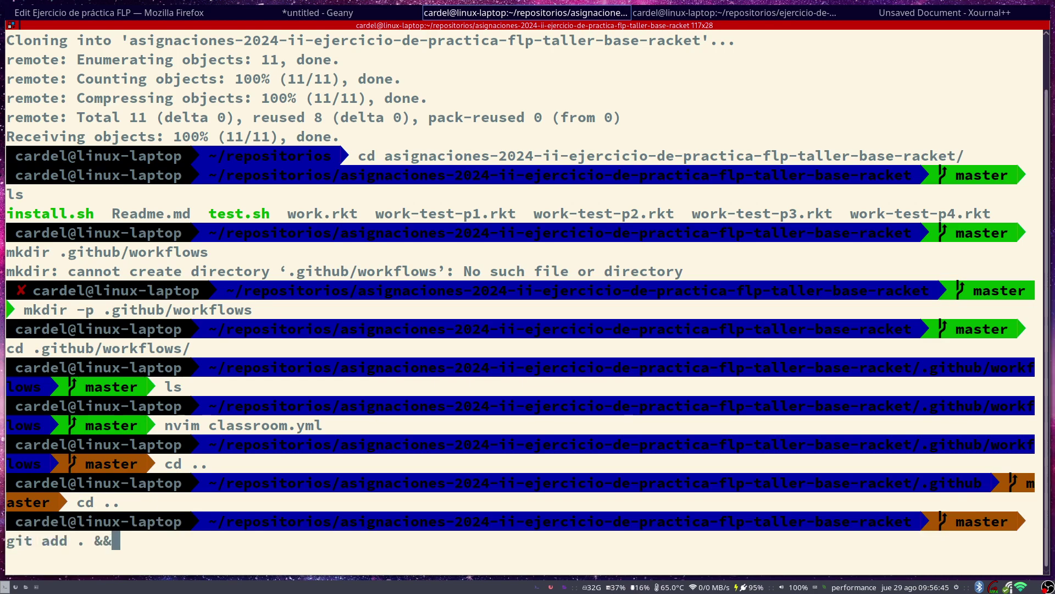
text( git ocm)
key(BackSpace)
key(BackSpace)
text(co)
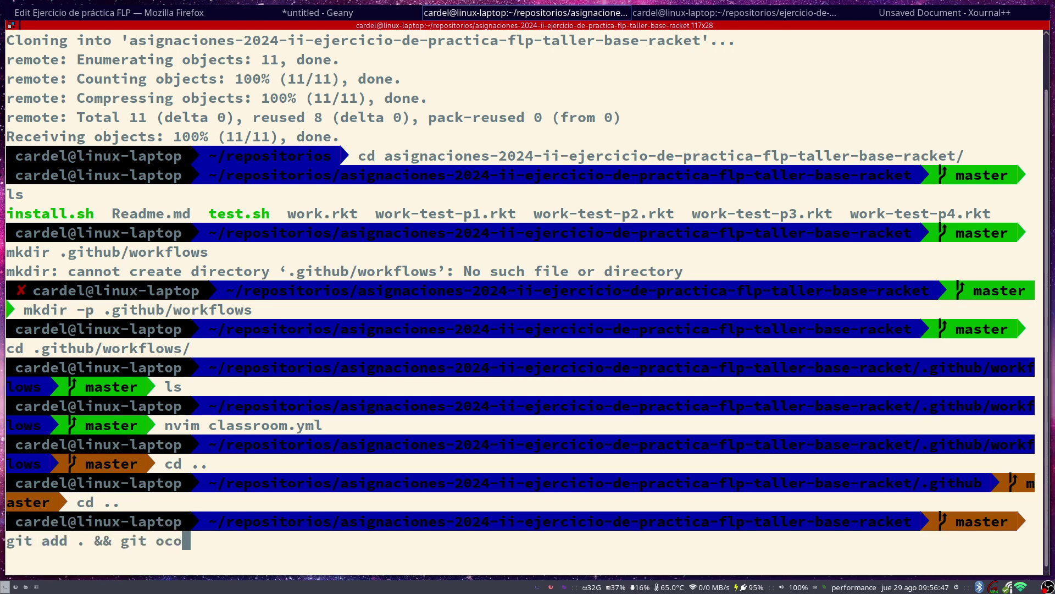
key(BackSpace)
key(BackSpace)
key(BackSpace)
text(commit -m ")
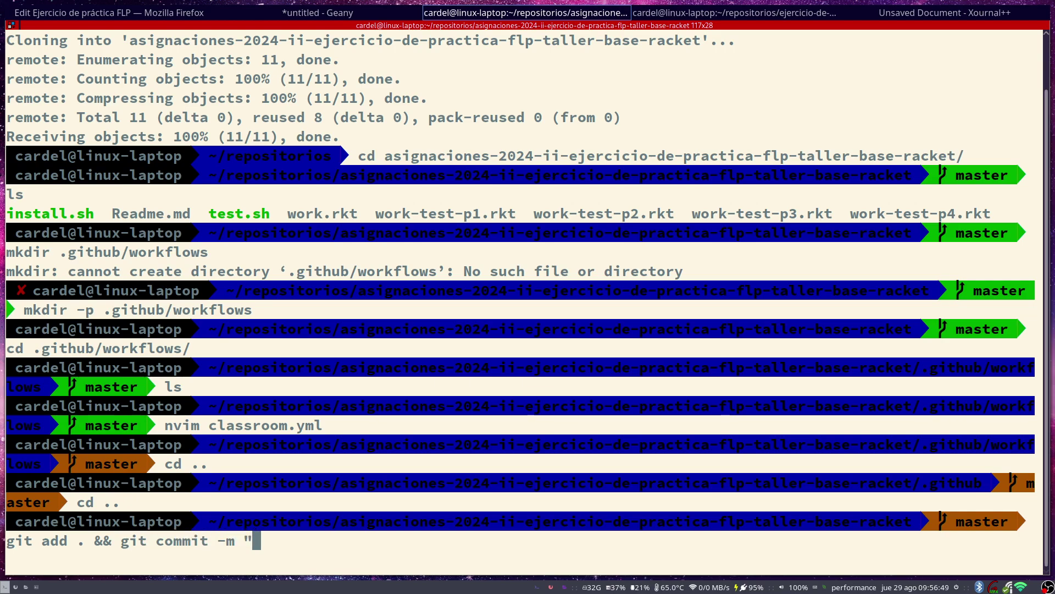
text(grading" )
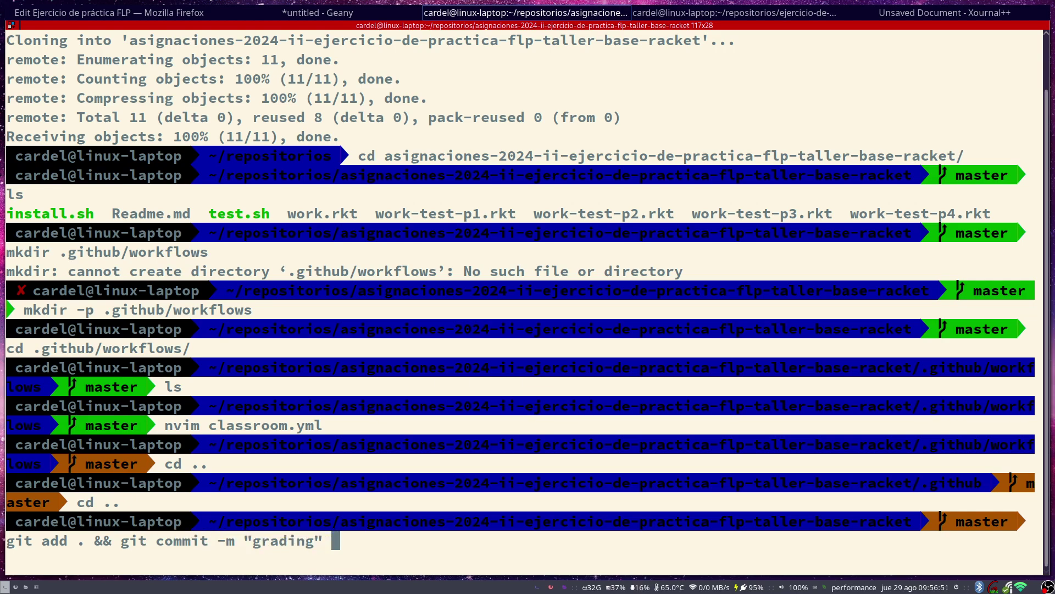
text(&& git push origin mast)
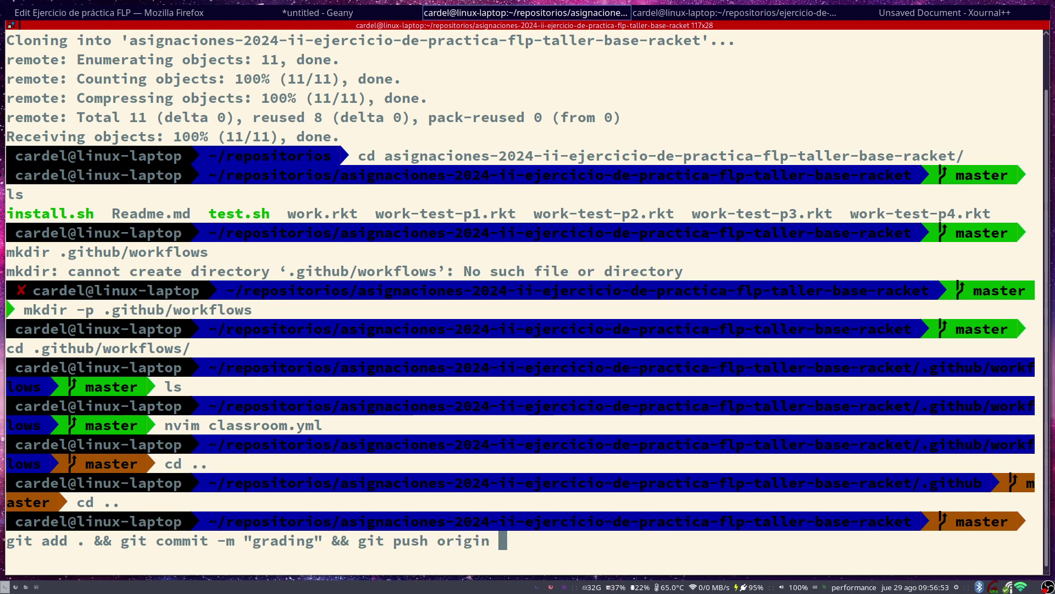
text(er)
key(Return)
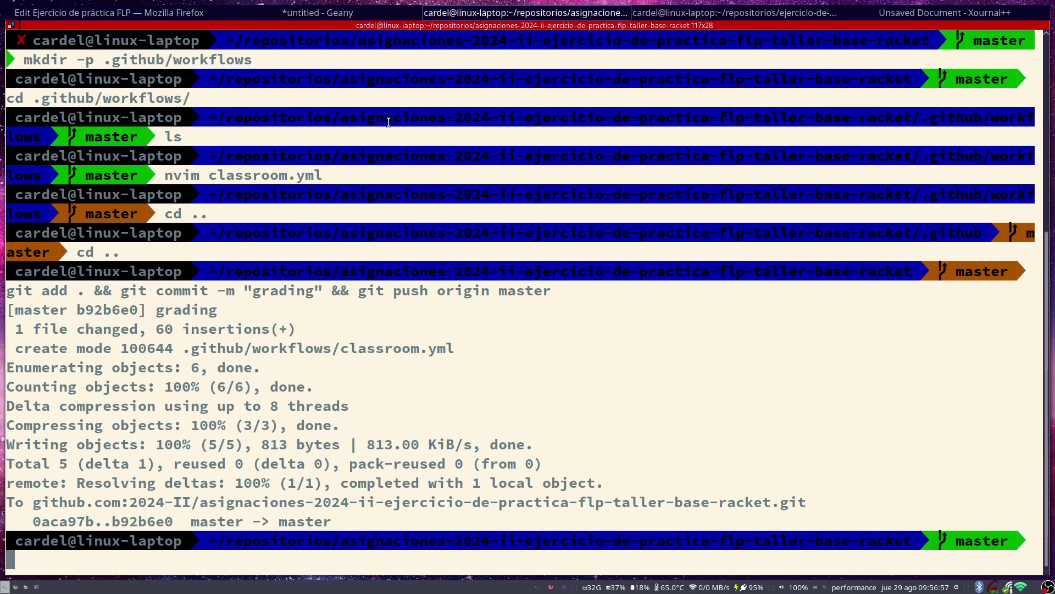
- Switch to Firefox, check the Actions page of the 2024-II/taller-base-racket repository and return to its code page
click(185, 11)
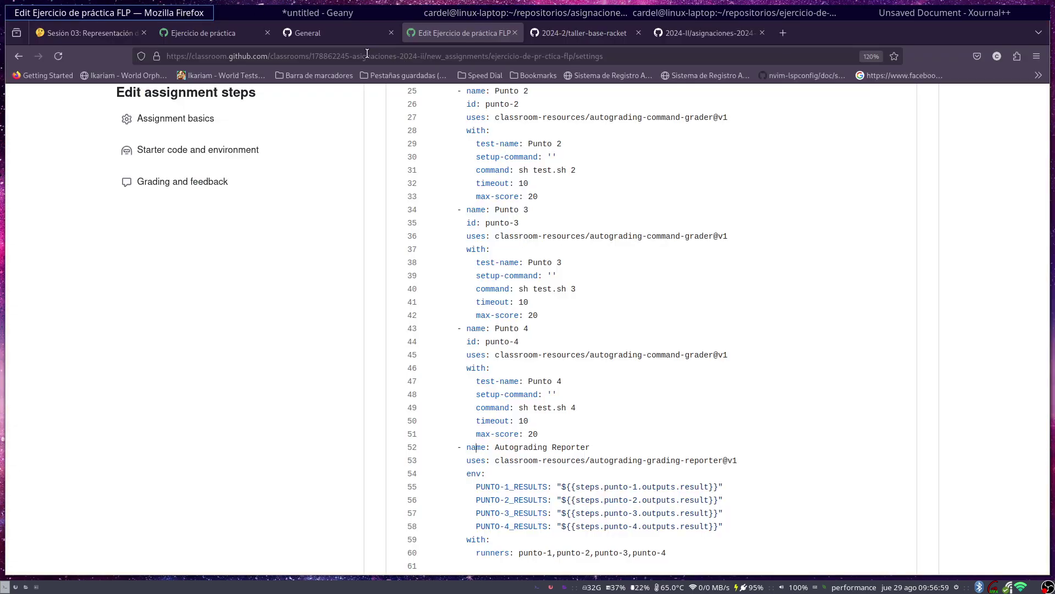
click(340, 32)
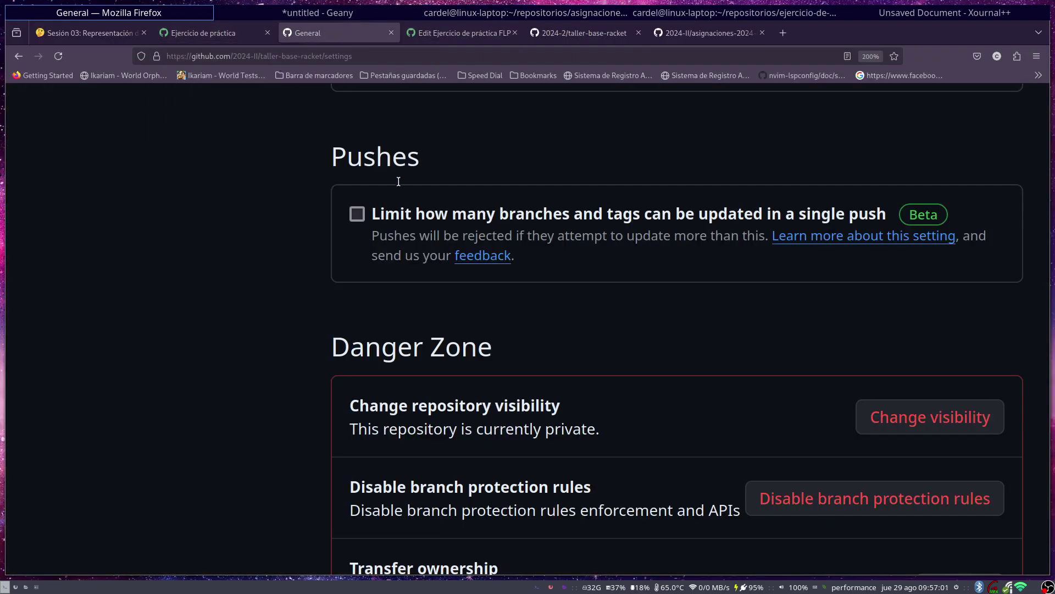
scroll(399, 182, up, 20)
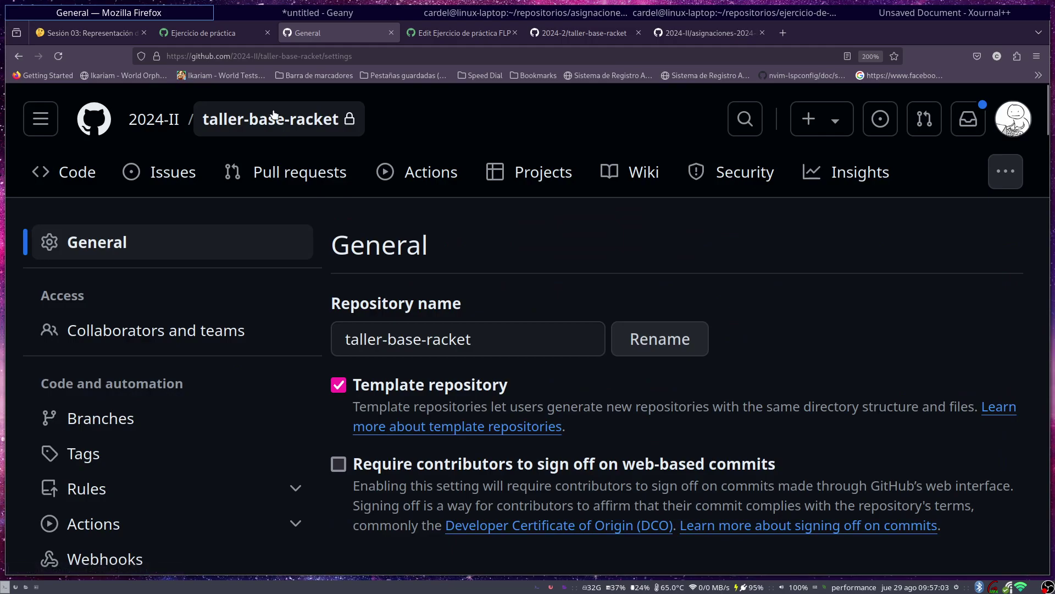
click(274, 114)
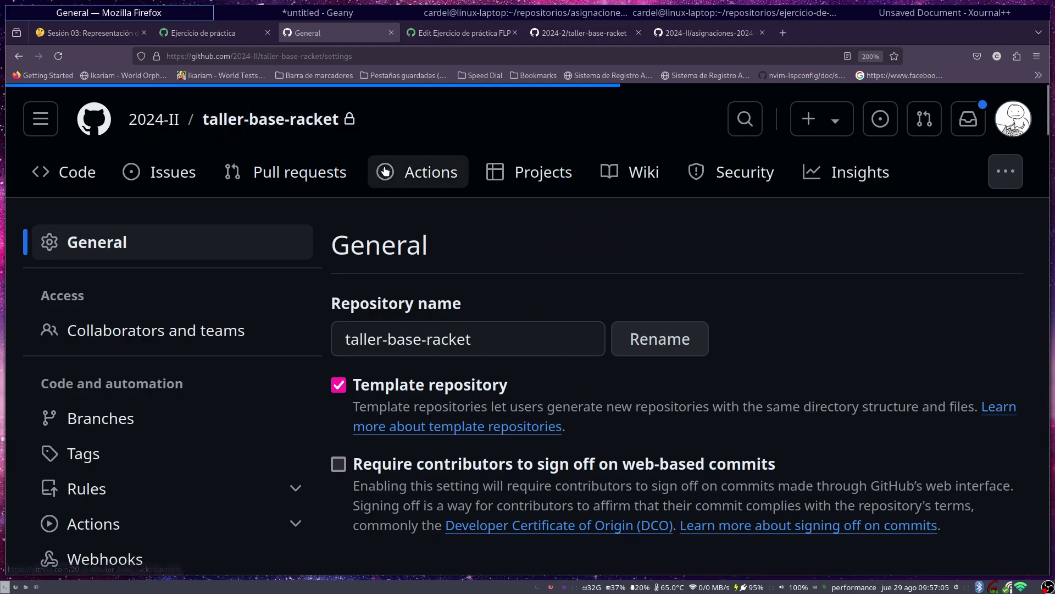
click(407, 172)
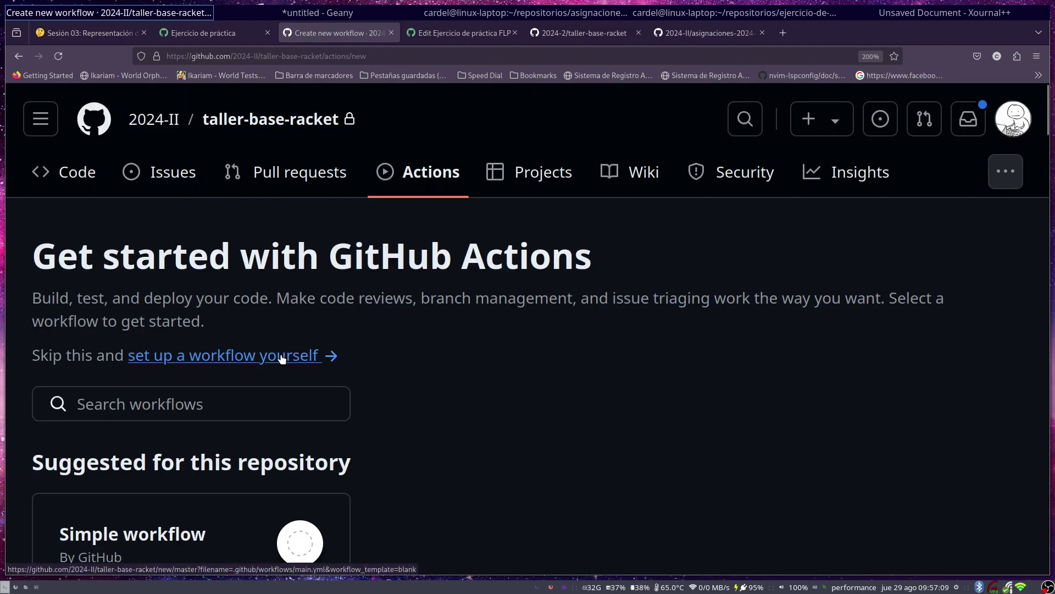
click(298, 131)
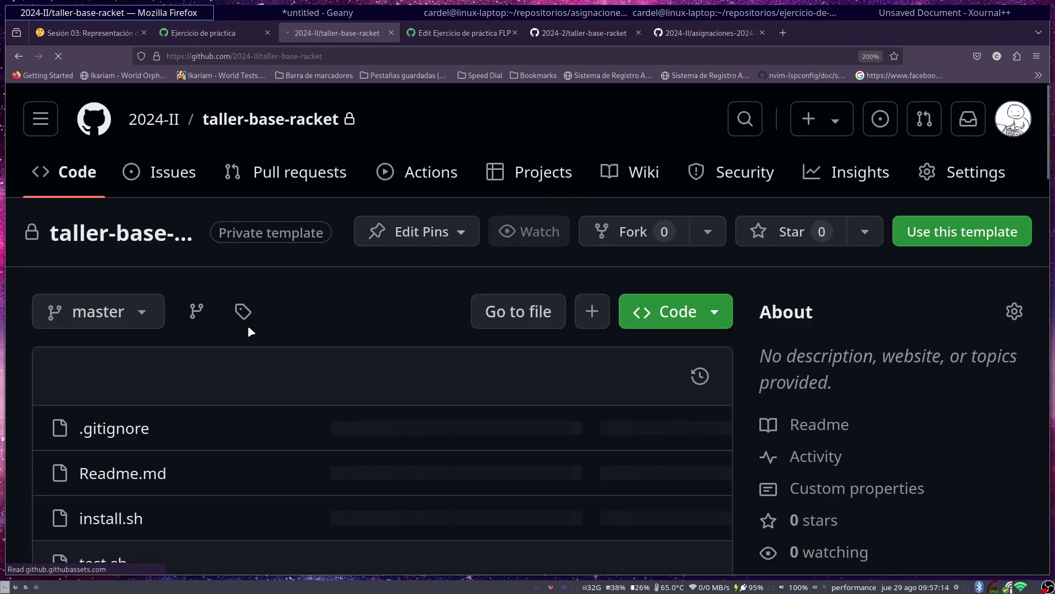
- Reload the taller-base-racket code page on GitHub and examine its file list and last commit
right_click(248, 328)
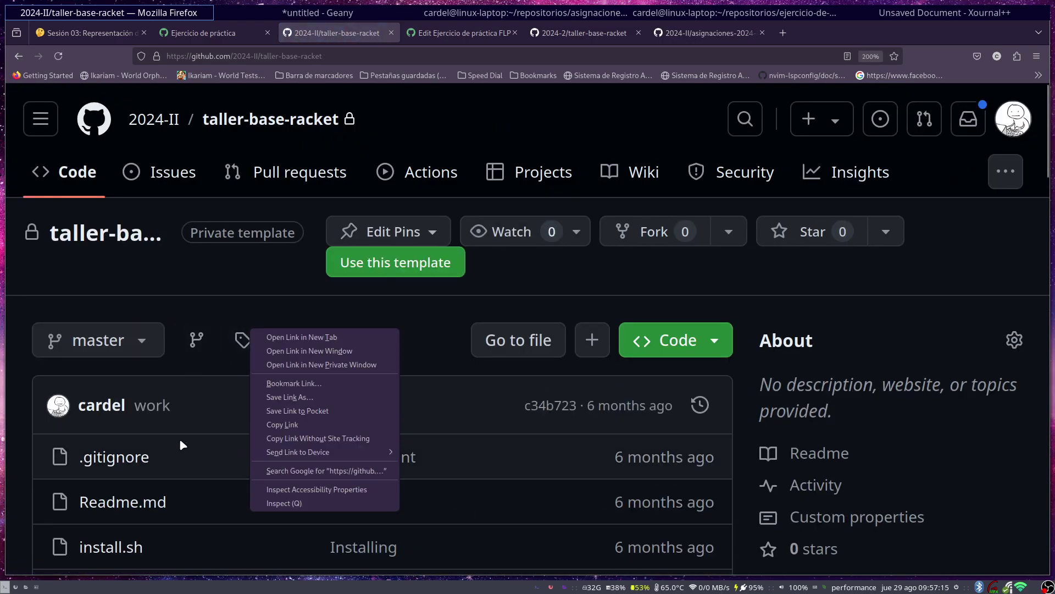
click(245, 297)
scroll(245, 297, down, 5)
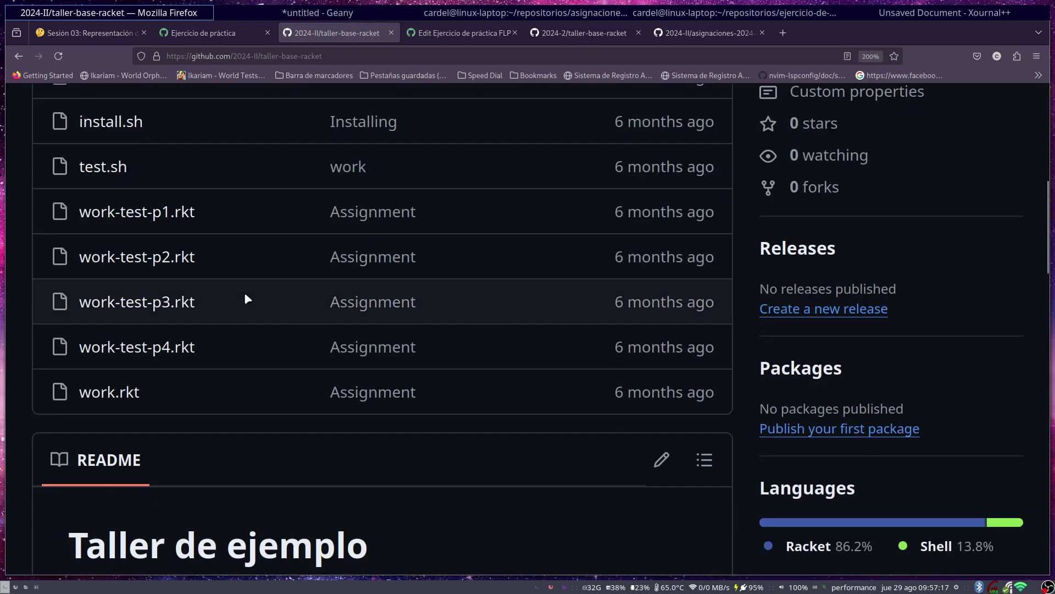
scroll(248, 271, up, 5)
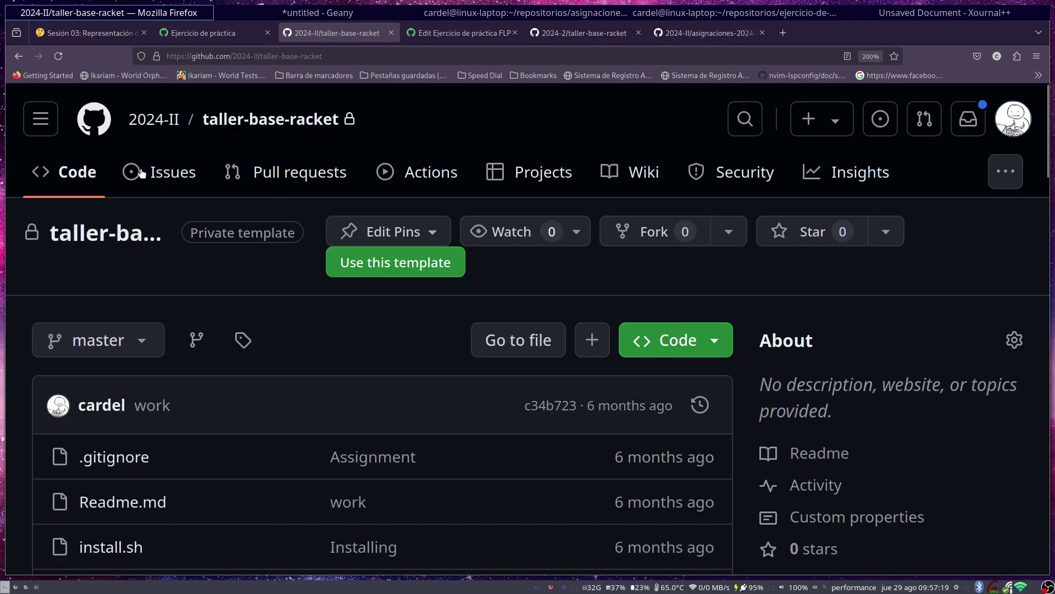
click(59, 56)
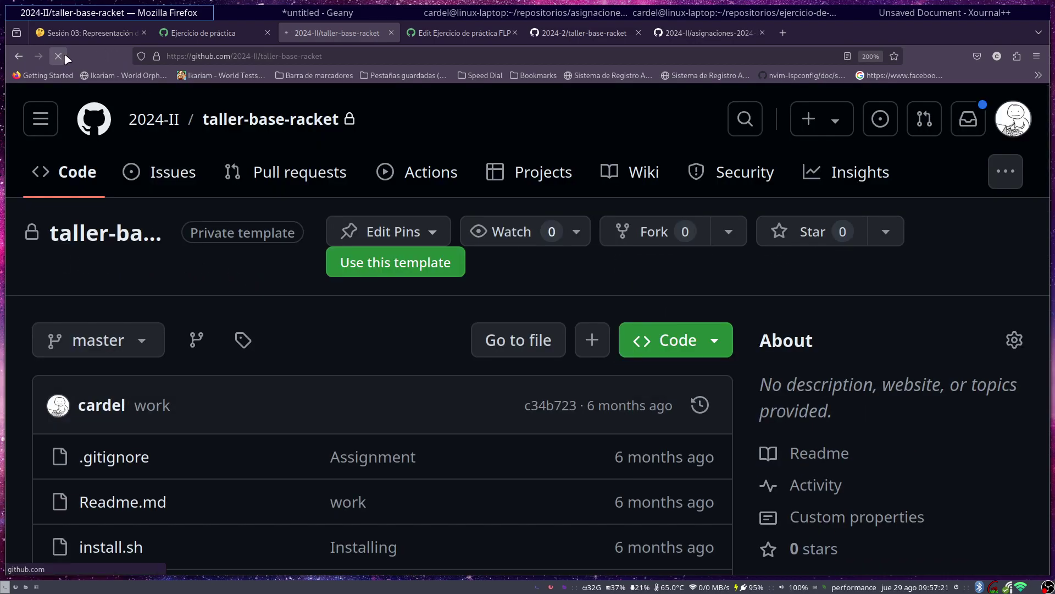
scroll(200, 378, down, 2)
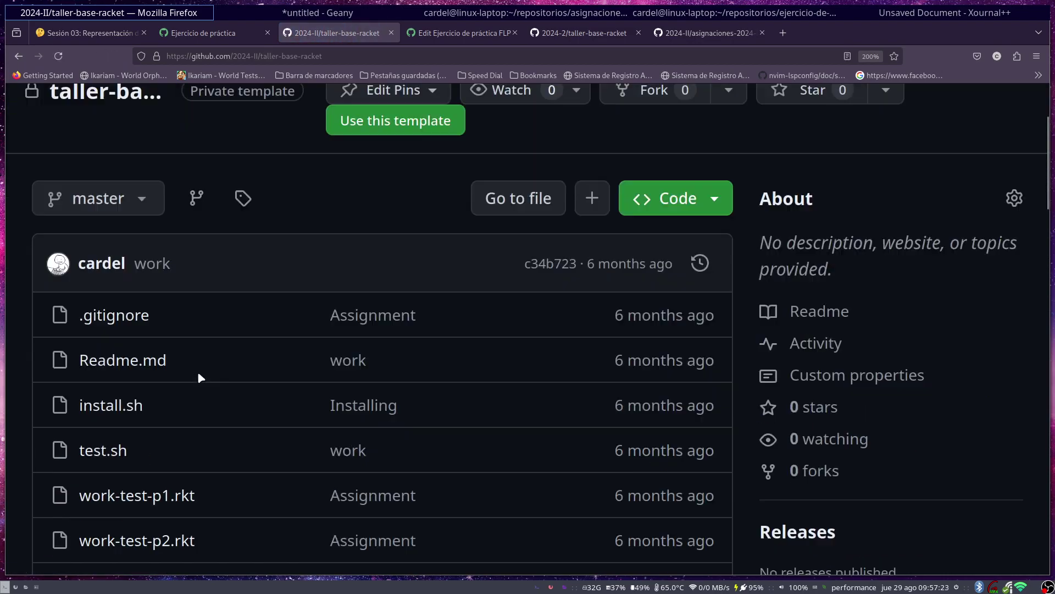
scroll(199, 374, down, 2)
scroll(199, 374, up, 2)
- Switch to the terminal opened in the ejercicio-de-pr-ctica-flp repository and close it with the exit command
click(652, 11)
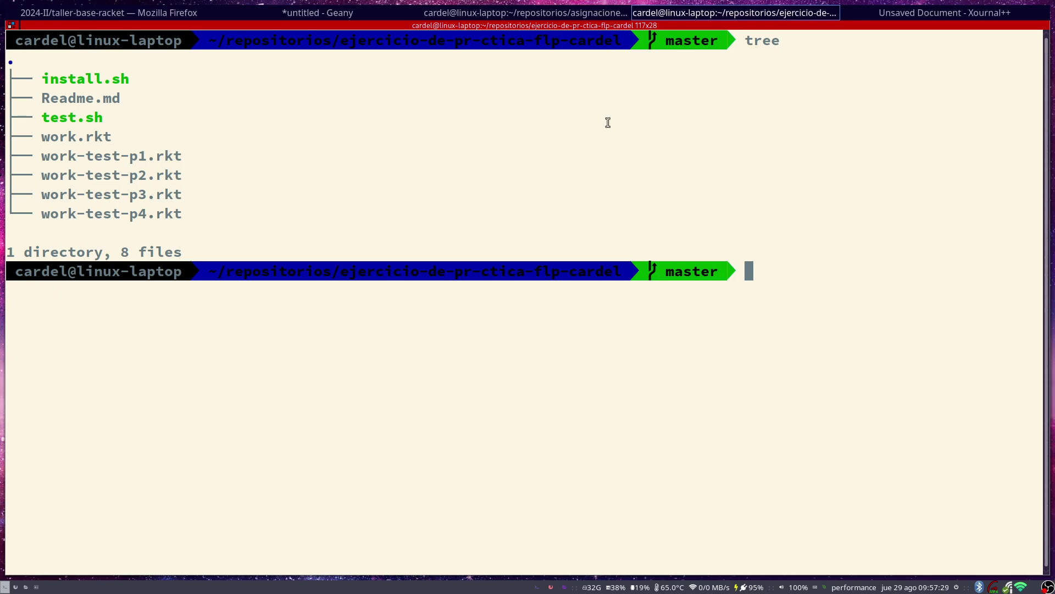
text(exit)
key(Return)
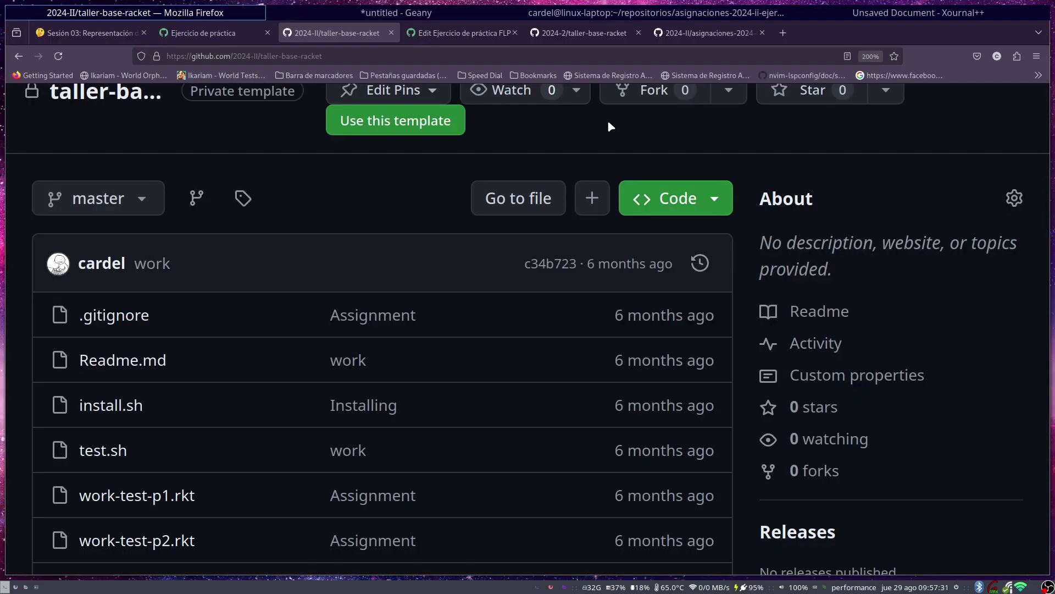
- Switch to the remaining terminal, list the starter repository's files and check its git status
click(783, 10)
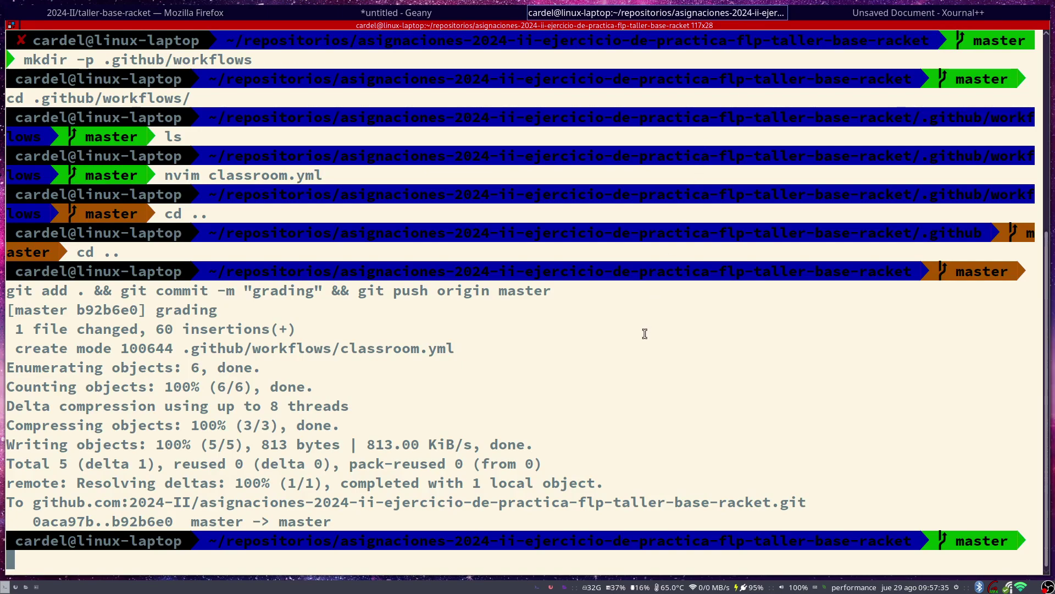
text(ls)
key(Return)
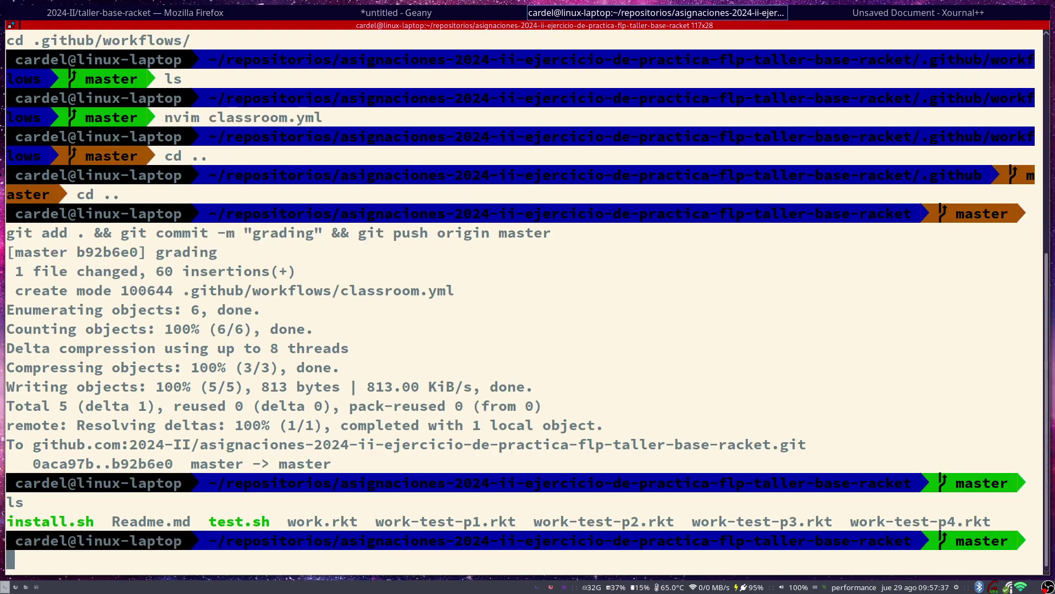
text(git status)
key(Return)
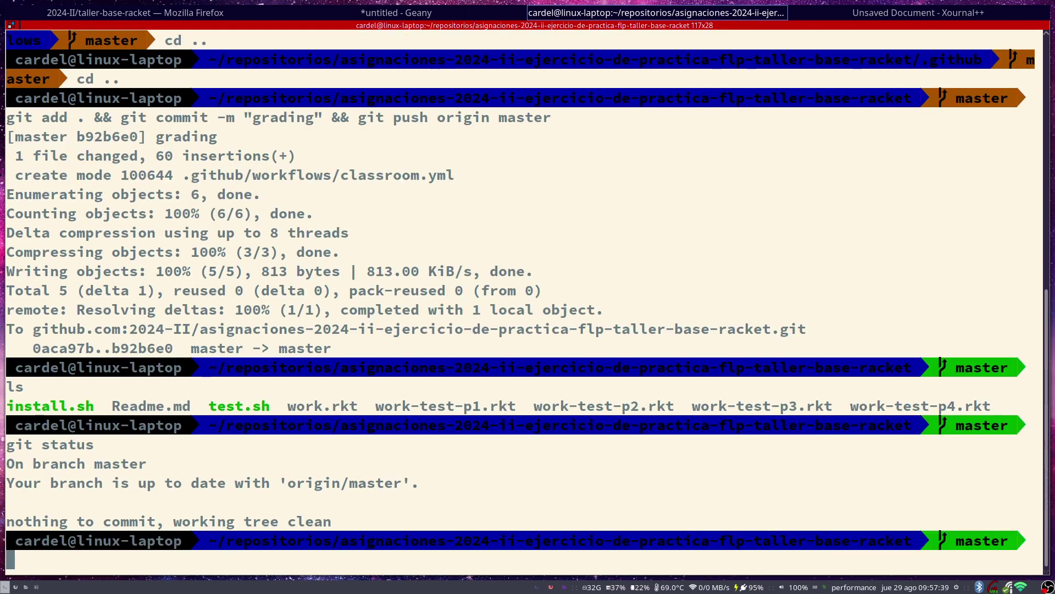
- Switch to Firefox, reload taller-base-racket to review its files, visit the 2024-II organization page and return to the repository
click(240, 10)
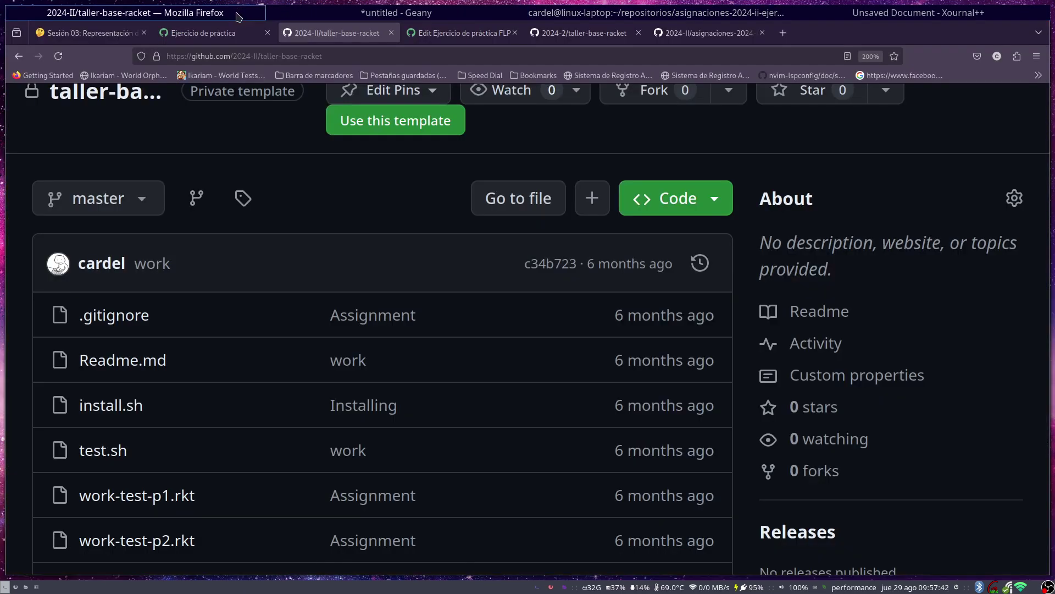
click(59, 56)
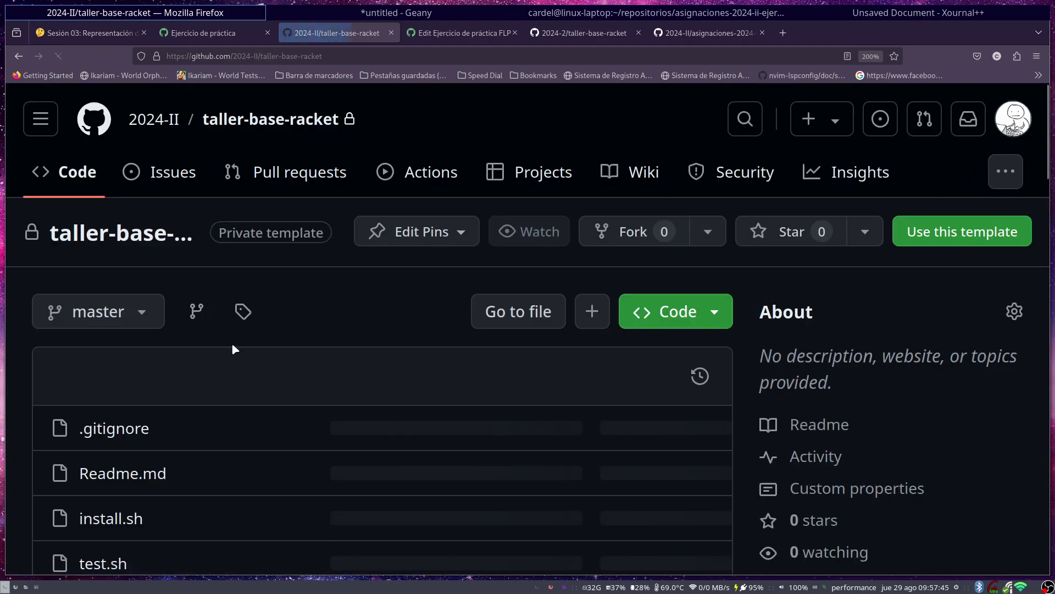
scroll(232, 348, down, 15)
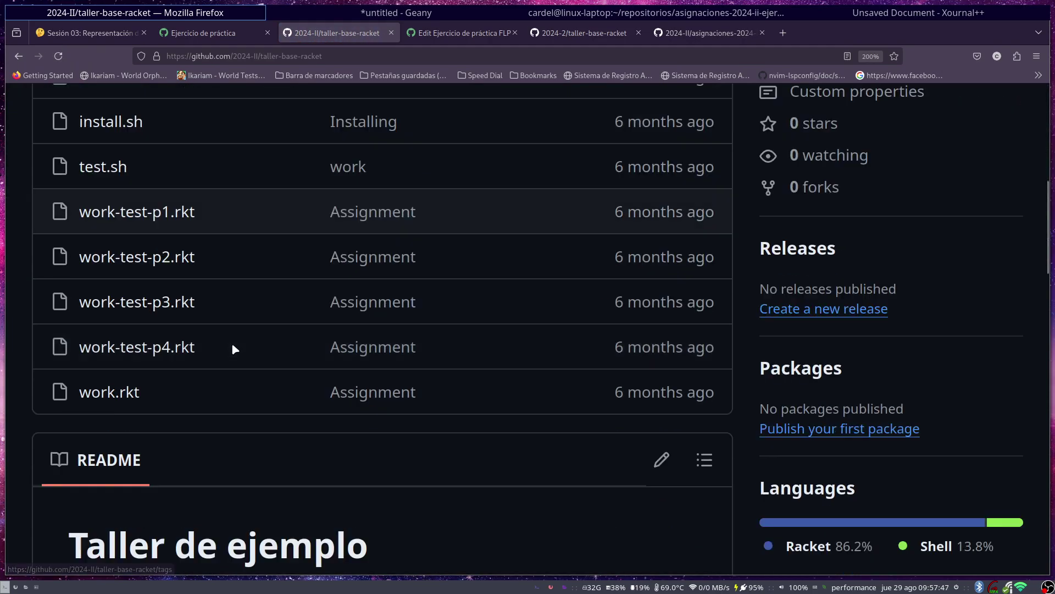
scroll(233, 346, up, 15)
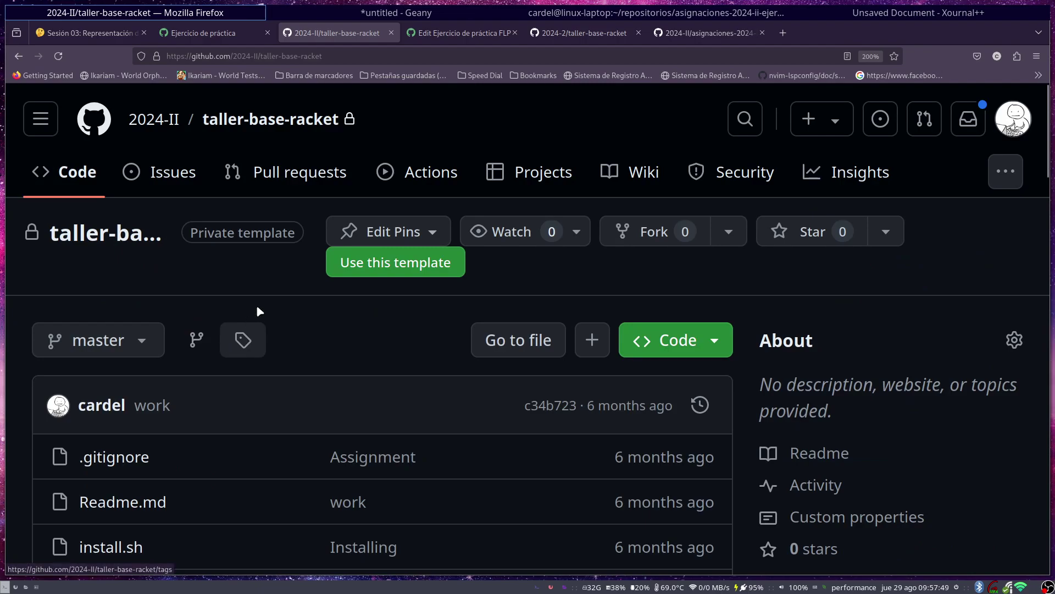
click(165, 120)
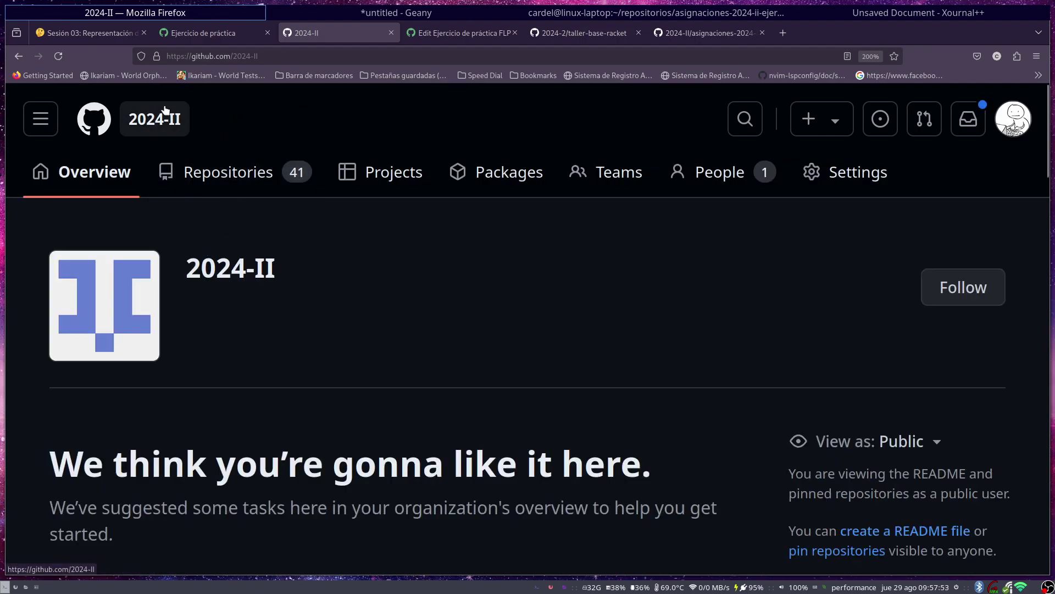
click(19, 55)
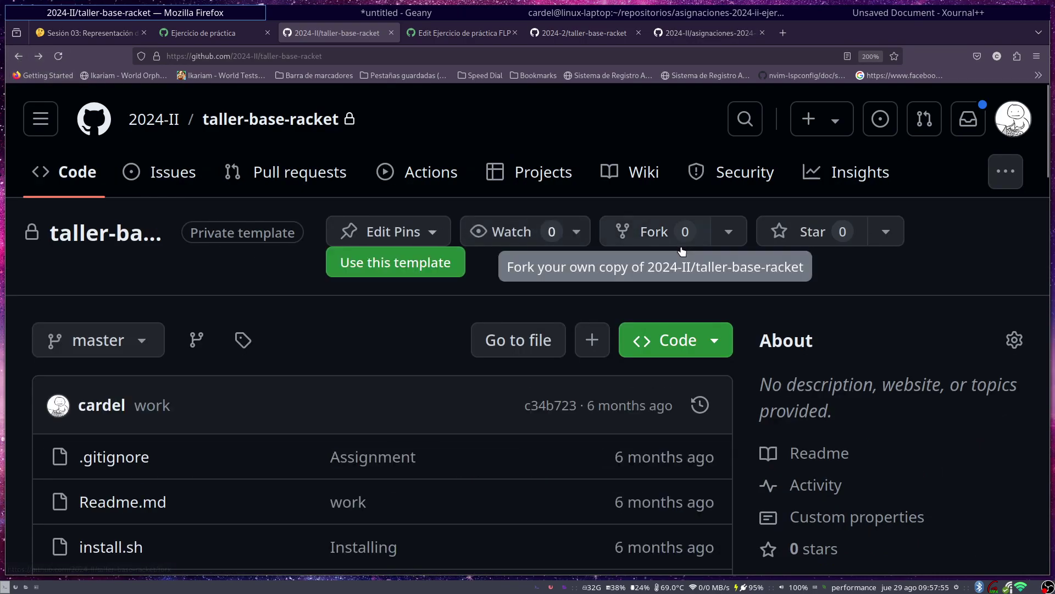
- Copy the SSH clone address of the taller-base-racket repository
click(676, 341)
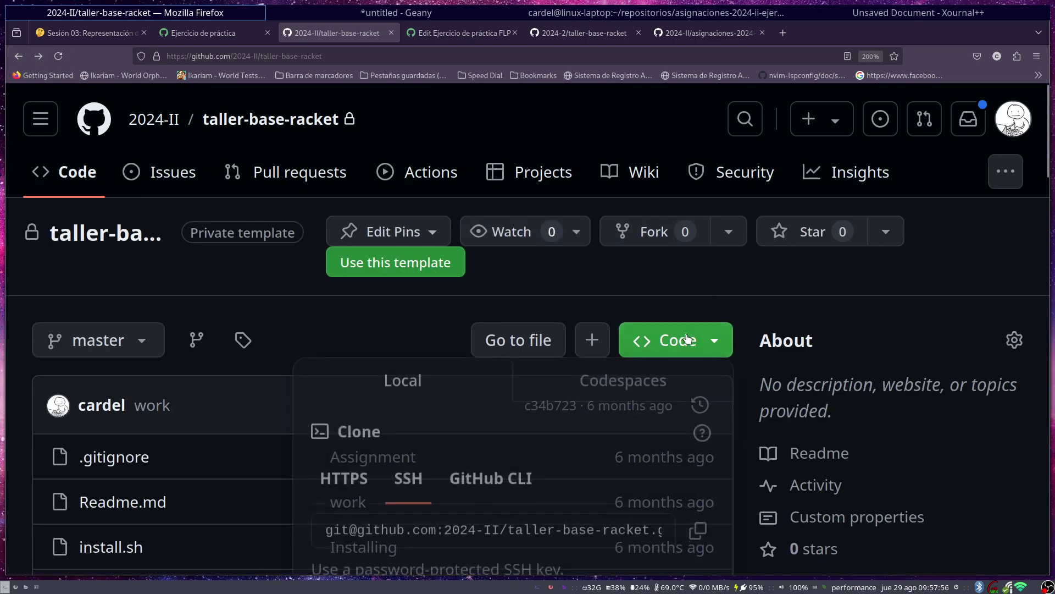
click(527, 531)
key(ctrl+c)
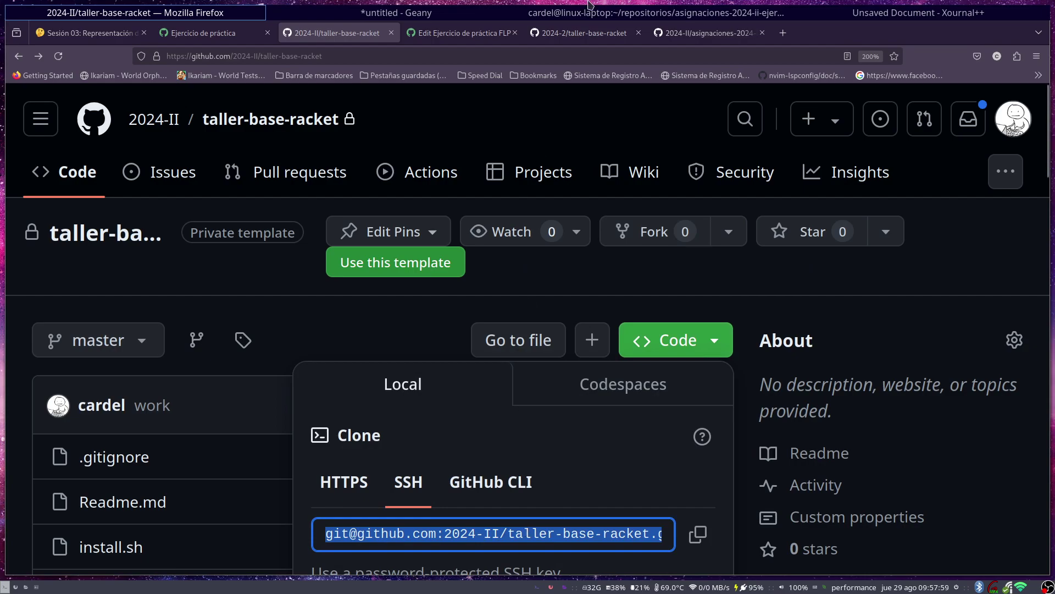
- Switch to the terminal, move up to the repositorios folder and clone taller-base-racket there using the copied SSH address
click(639, 12)
text(cd ..)
key(Return)
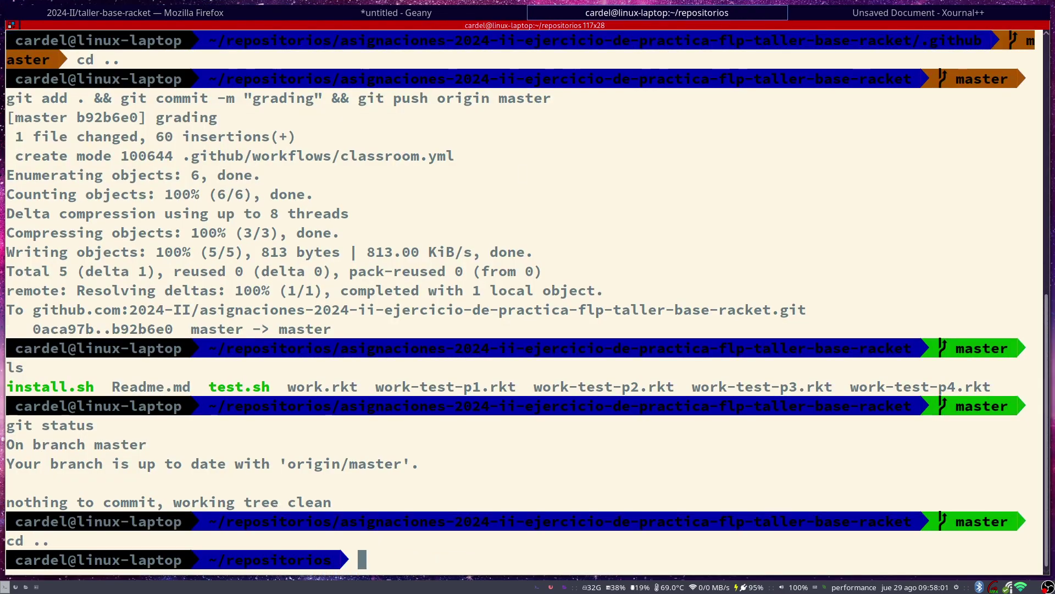
text(git clone)
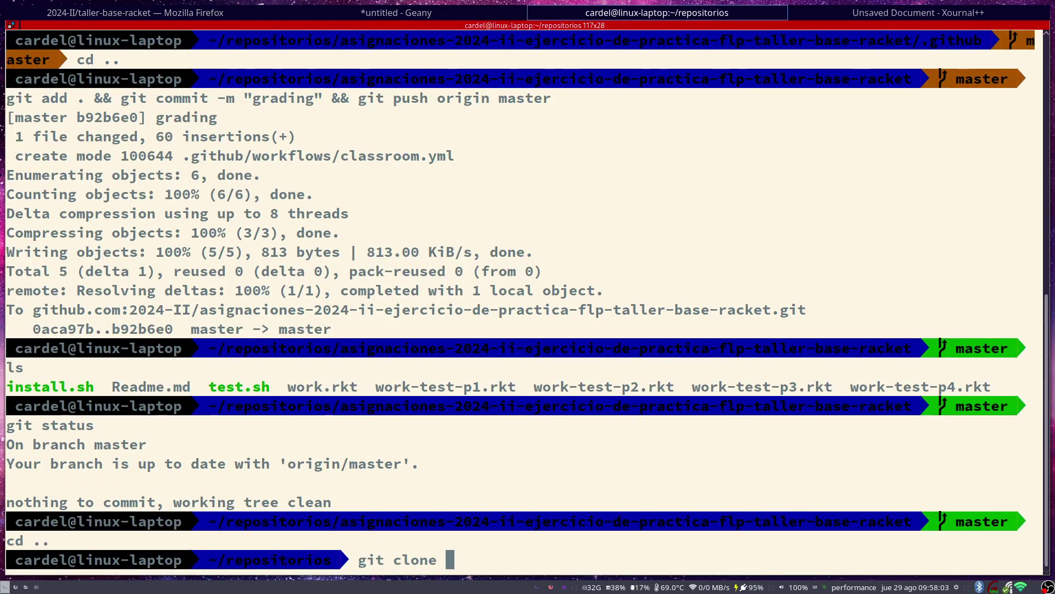
key(ctrl+shift+v)
key(Return)
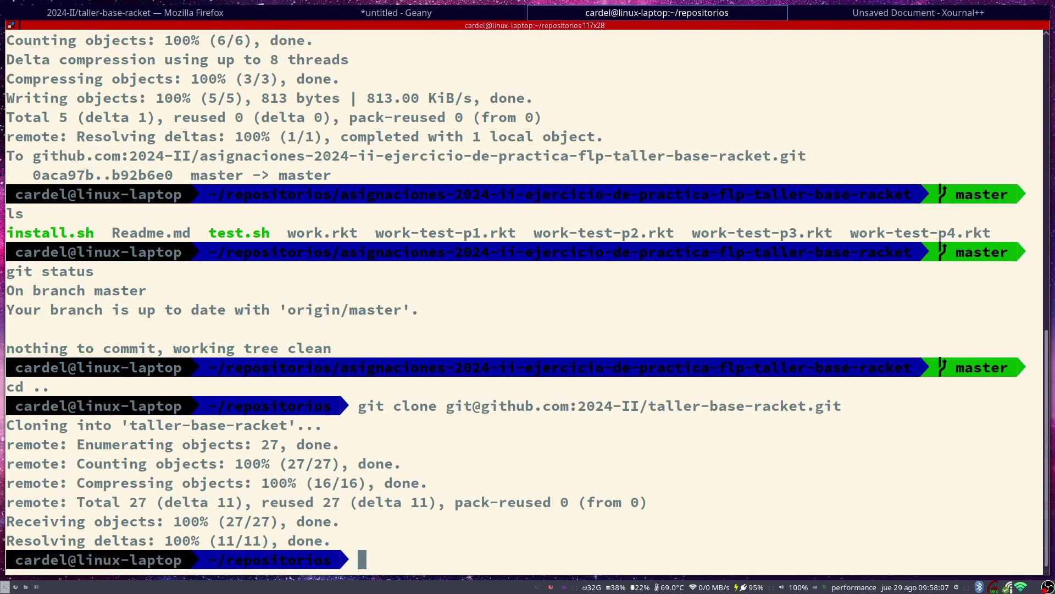
- Enter the cloned taller-base-racket folder and list its files
text(cd ta)
key(Tab)
key(Return)
text(ls)
key(Return)
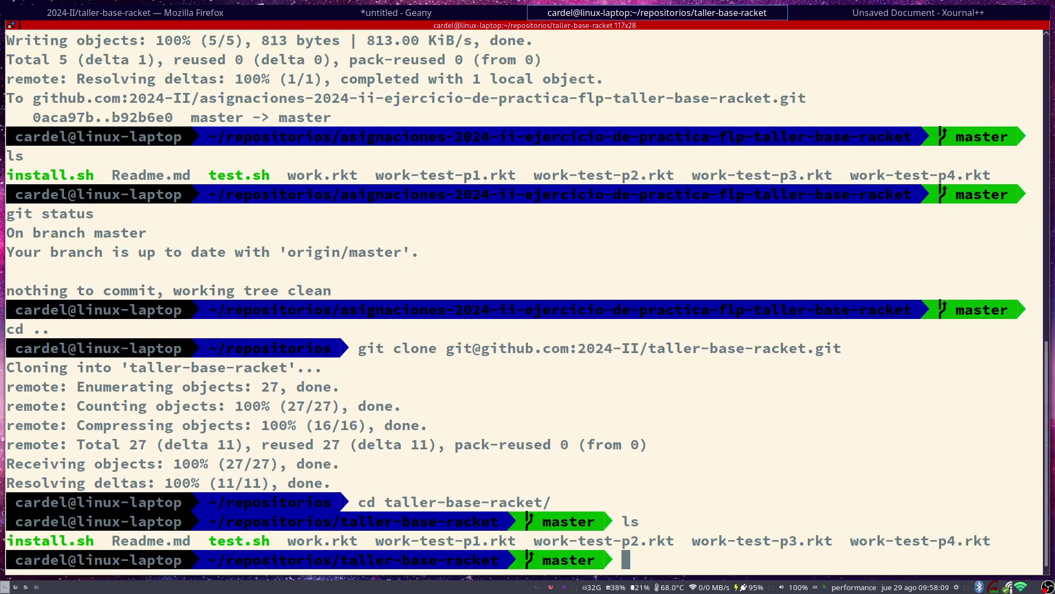
- Recursively copy the .github folder from ../asignaciones-2024-ii-ejercicio-de-practica-flp-taller-base-racket into the current folder
text(cp -R ..)
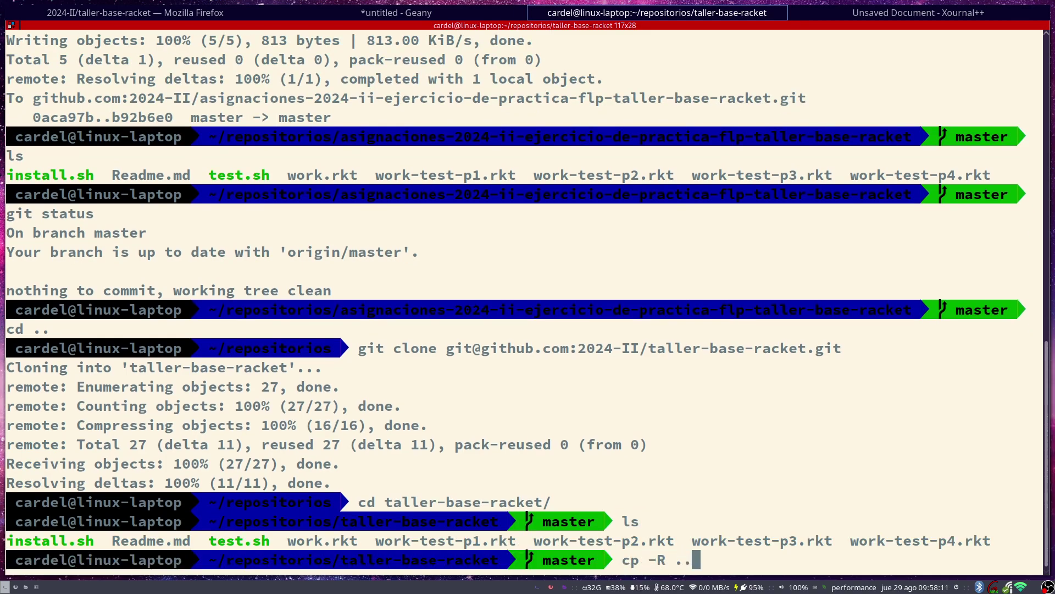
text(/ta)
key(Tab)
key(BackSpace)
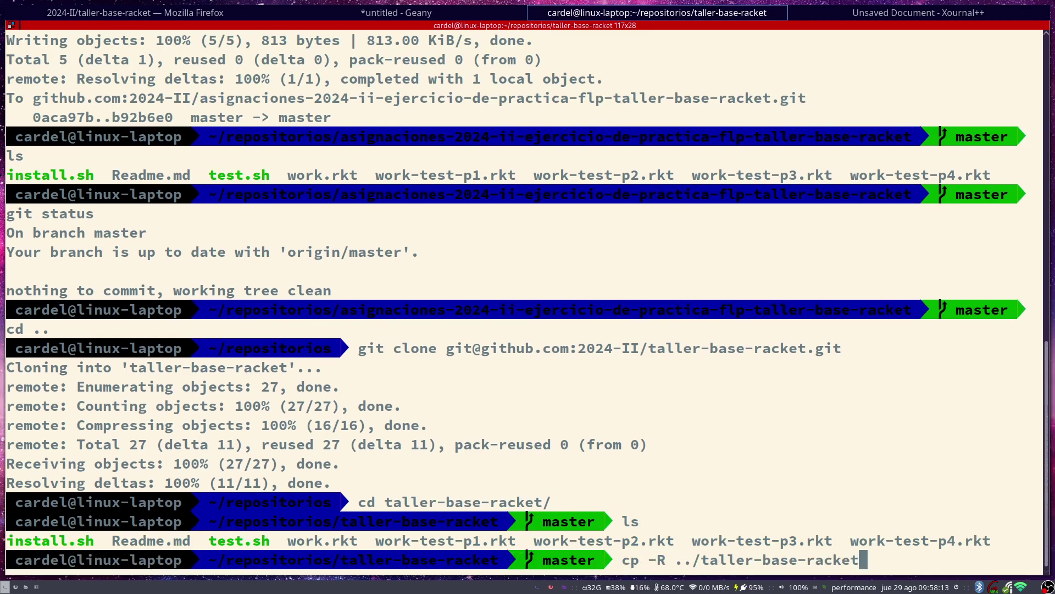
key(BackSpace)
key(BackSpace)
key(BackSpace)
key(BackSpace)
key(BackSpace)
key(BackSpace)
key(BackSpace)
key(BackSpace)
key(BackSpace)
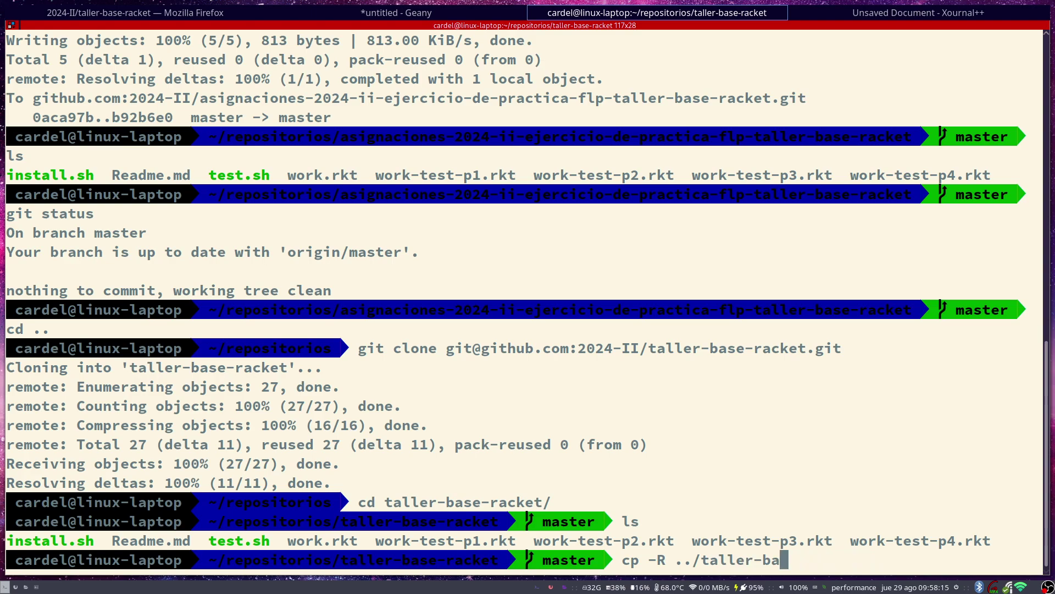
scroll(441, 133, up, 5)
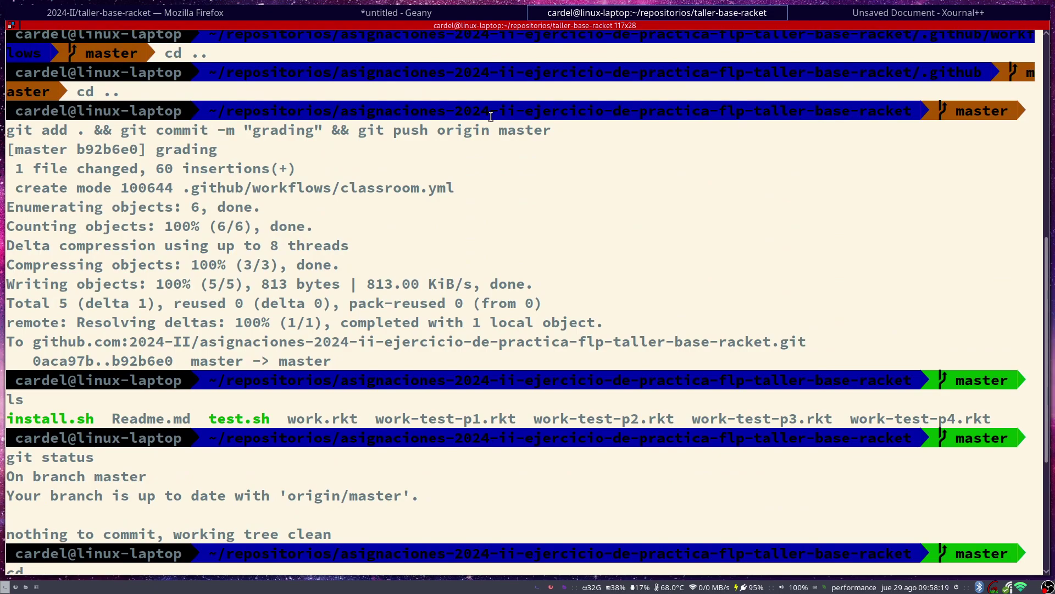
drag(335, 110, 440, 130)
click(606, 262)
scroll(605, 262, down, 5)
key(BackSpace)
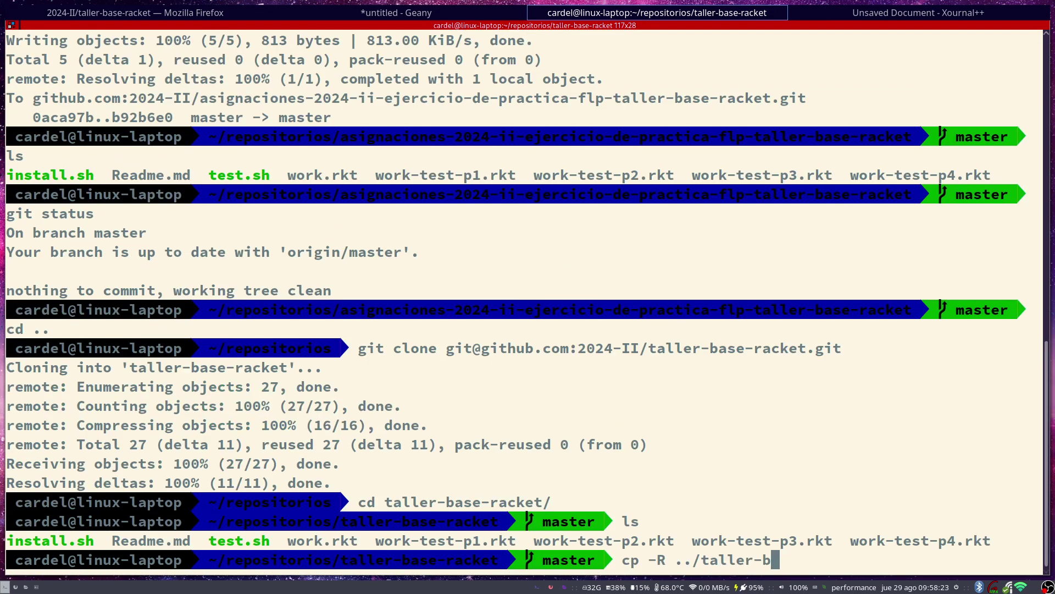
key(BackSpace)
key(BackSpace)
key(BackSpace)
key(BackSpace)
key(BackSpace)
key(BackSpace)
key(BackSpace)
key(BackSpace)
text(as)
key(Tab)
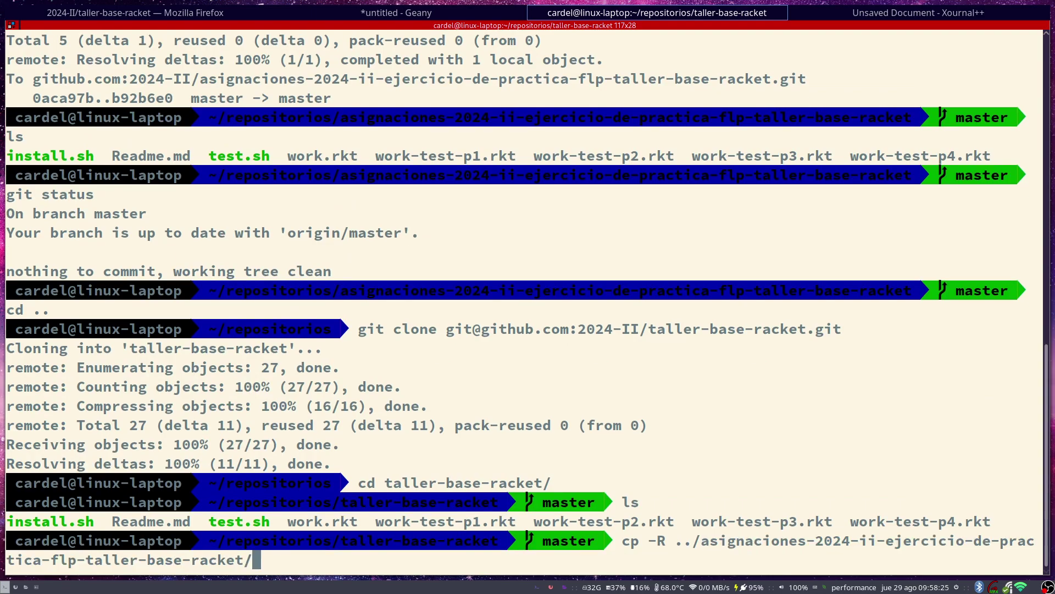
text(.git)
key(Tab)
key(BackSpace)
text(.)
key(Return)
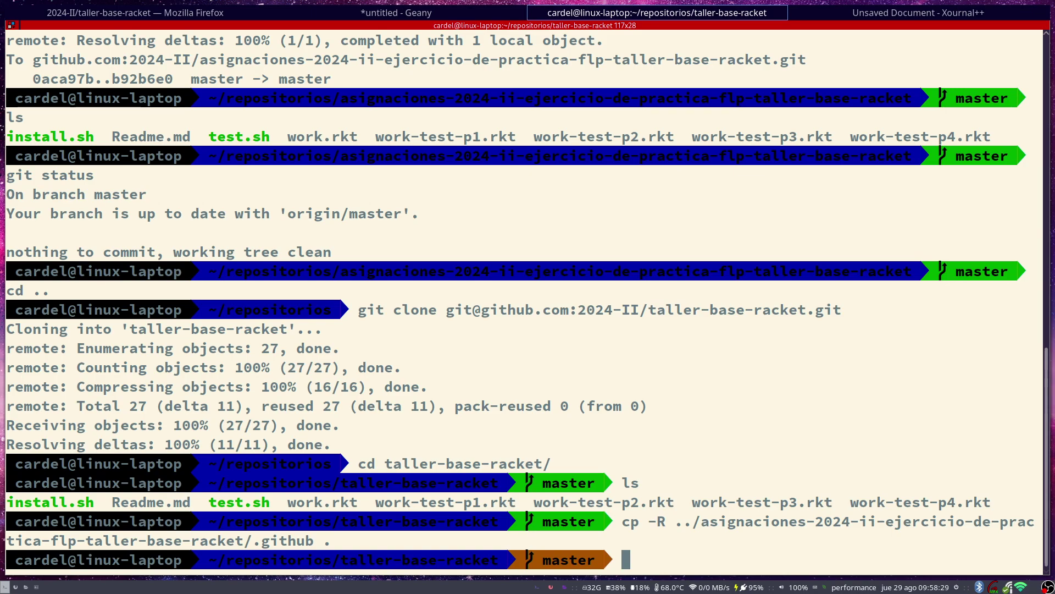
text(git)
key(Up)
key(Return)
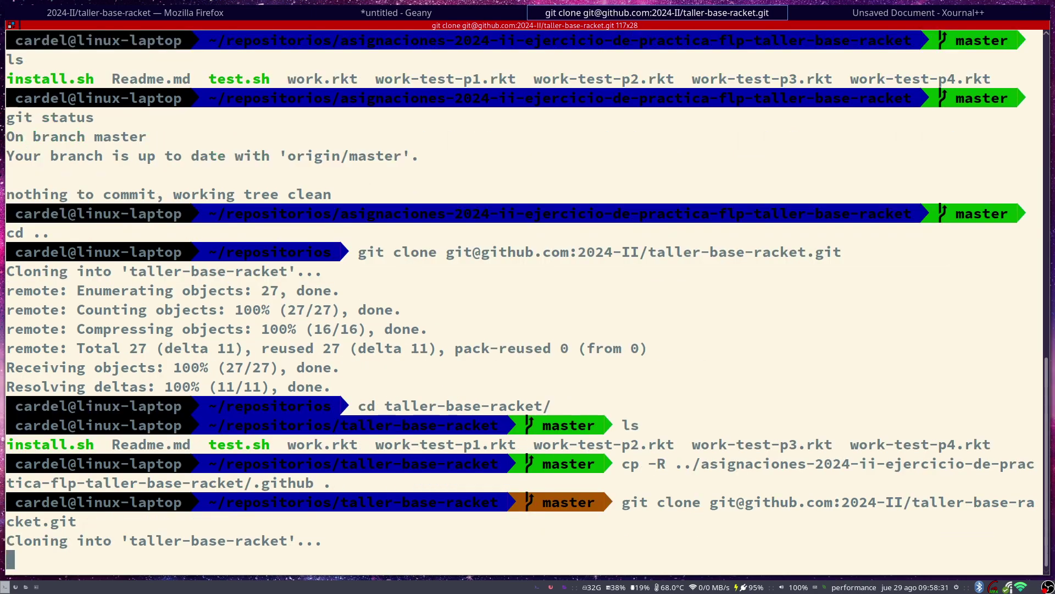
key(ctrl+c)
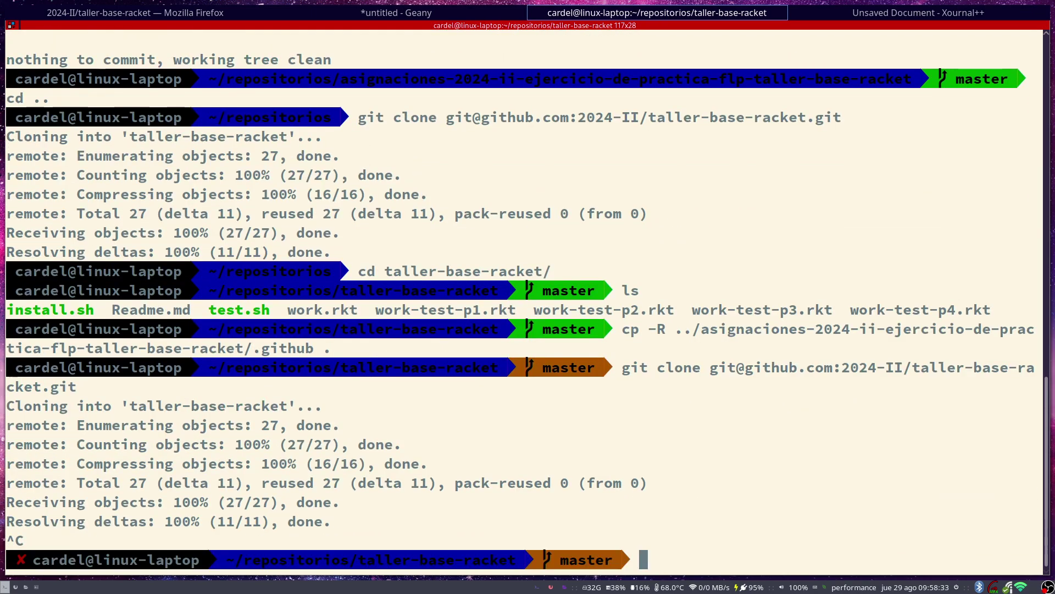
- List the files in the taller-base-racket folder
text(rm)
key(BackSpace)
key(BackSpace)
text(sl)
key(Return)
text(ls)
key(Return)
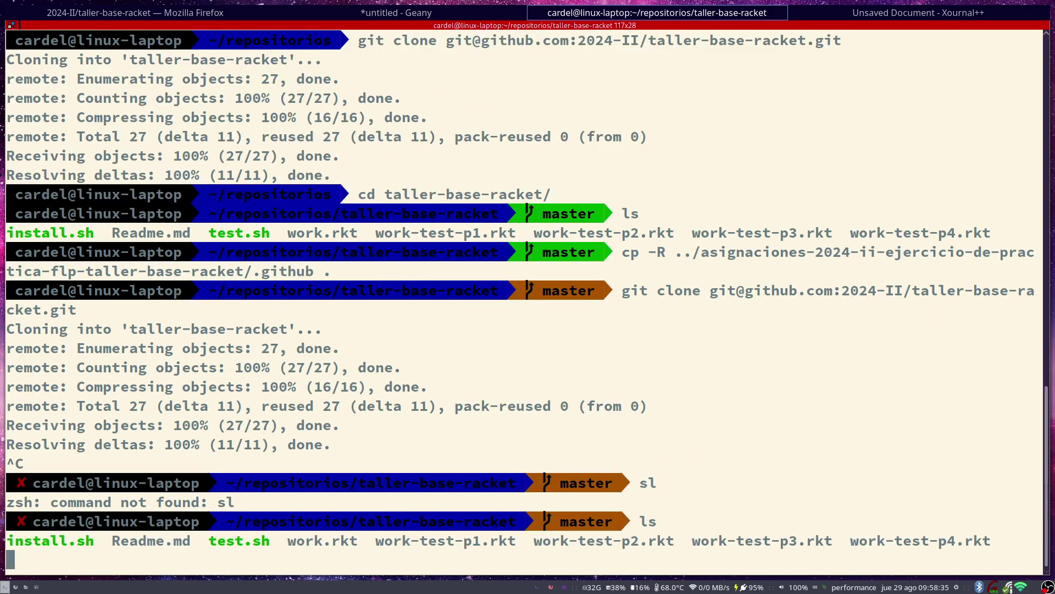
text(rm -rf)
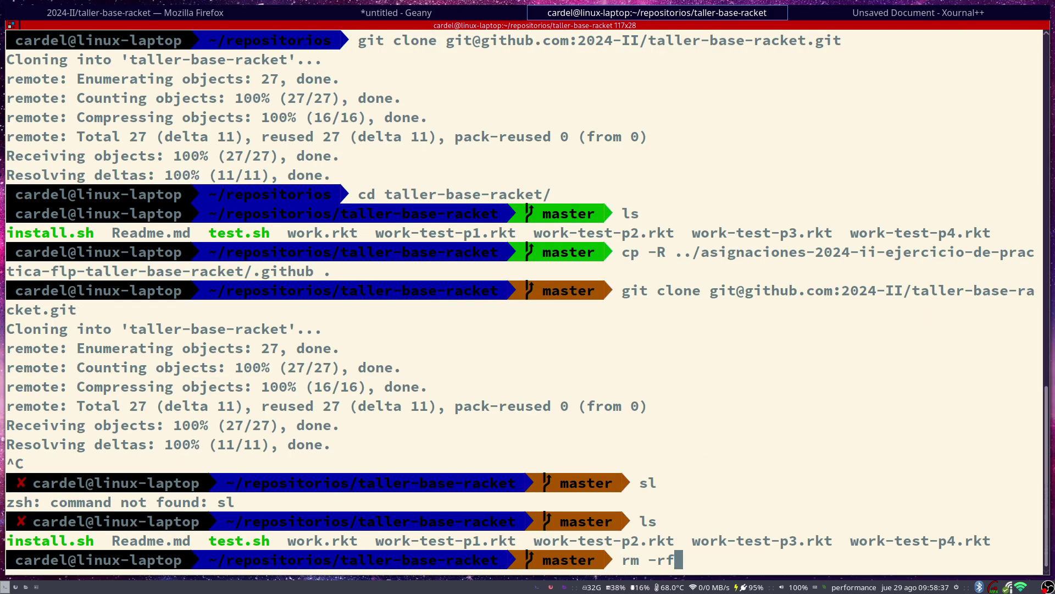
key(BackSpace)
key(BackSpace)
key(BackSpace)
key(BackSpace)
key(BackSpace)
key(BackSpace)
key(BackSpace)
- Check the repository's Git status, then stage all changes, commit them as "grading" and push to origin master
text(git status)
key(Return)
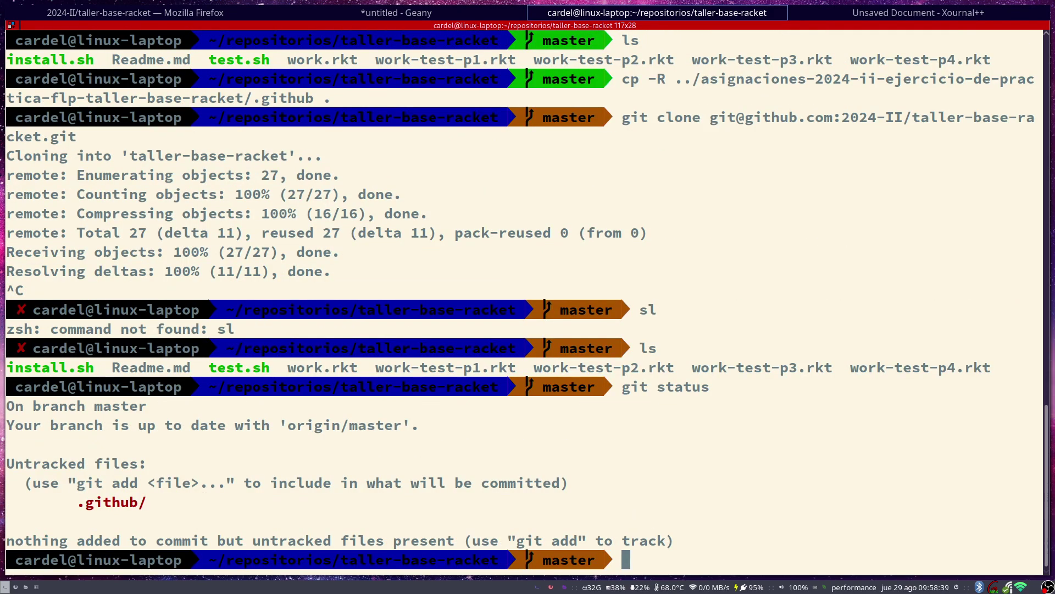
text(git a)
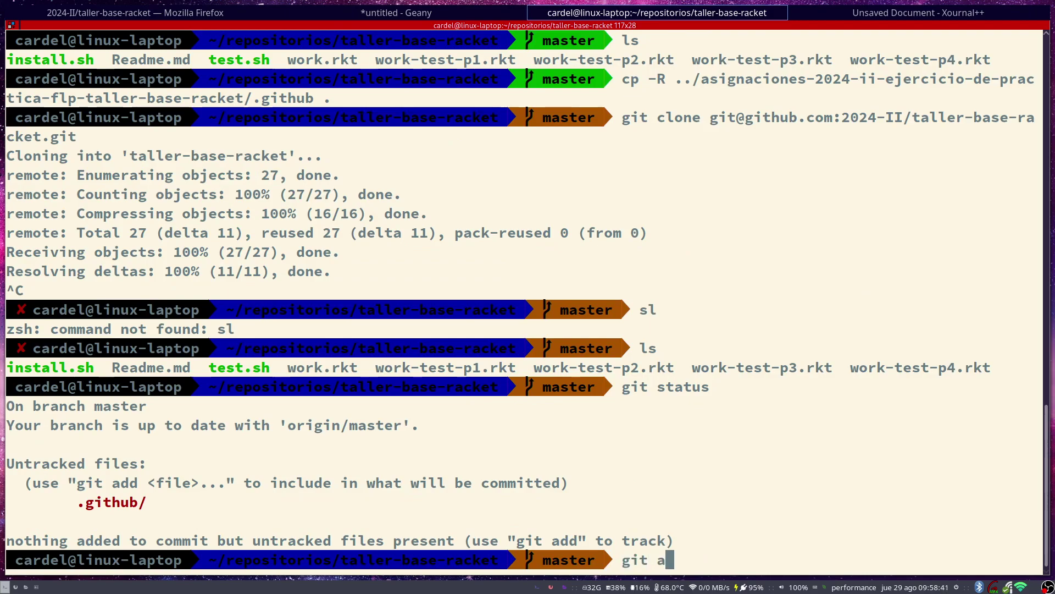
key(Right)
key(Return)
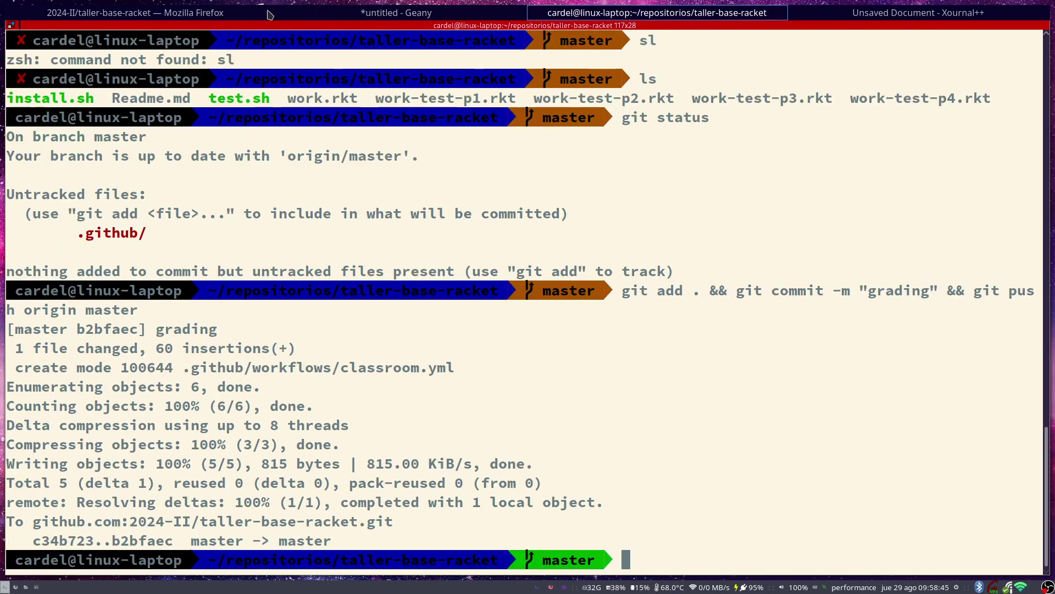
- Switch to Firefox, reload the 2024-II/taller-base-racket repository and examine its "grading" workflow run
click(204, 13)
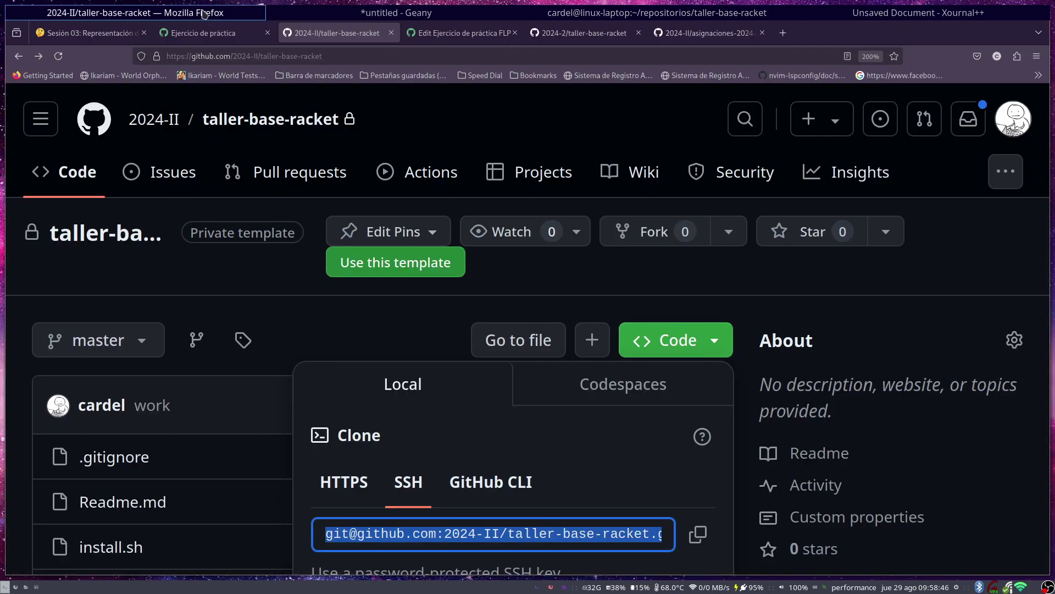
click(59, 56)
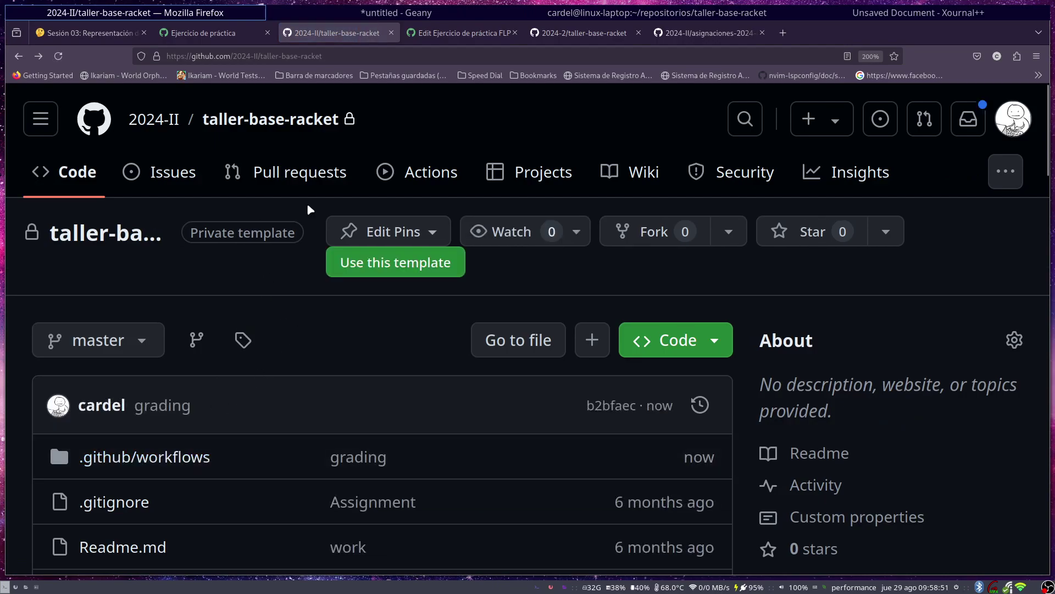
click(408, 177)
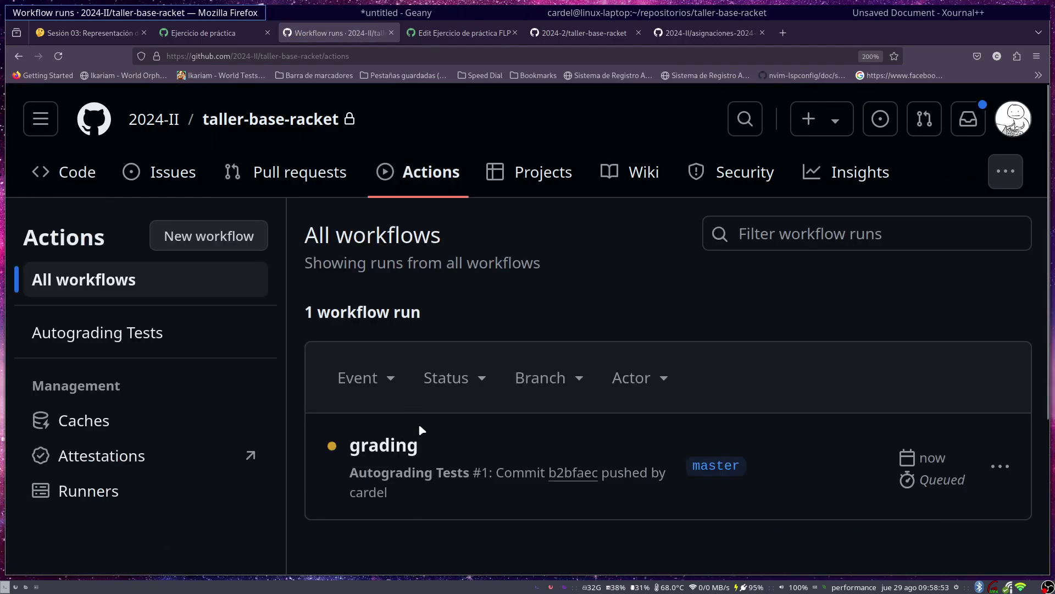
click(397, 444)
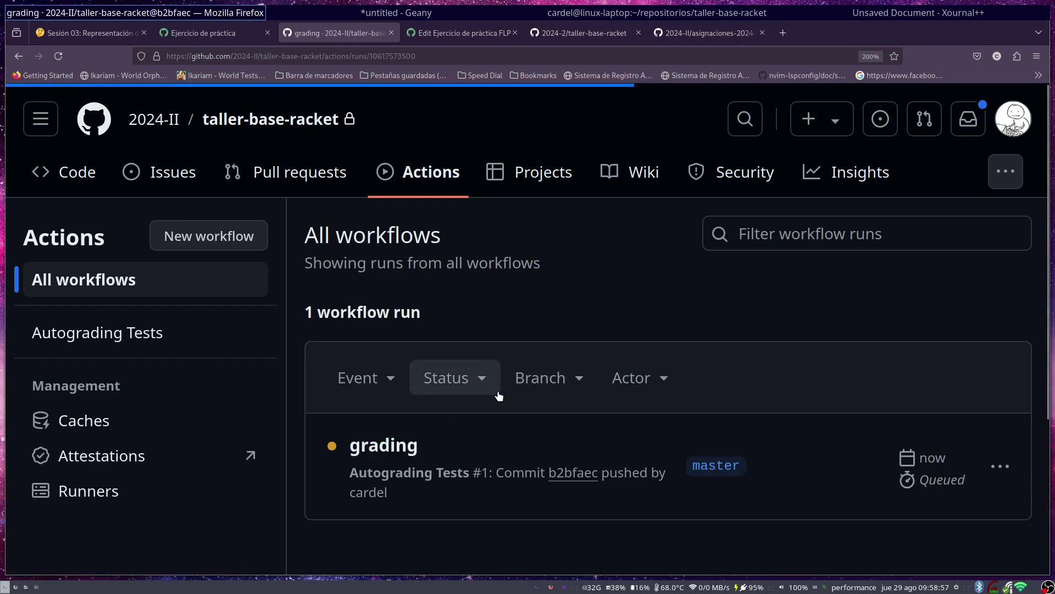
scroll(507, 388, down, 3)
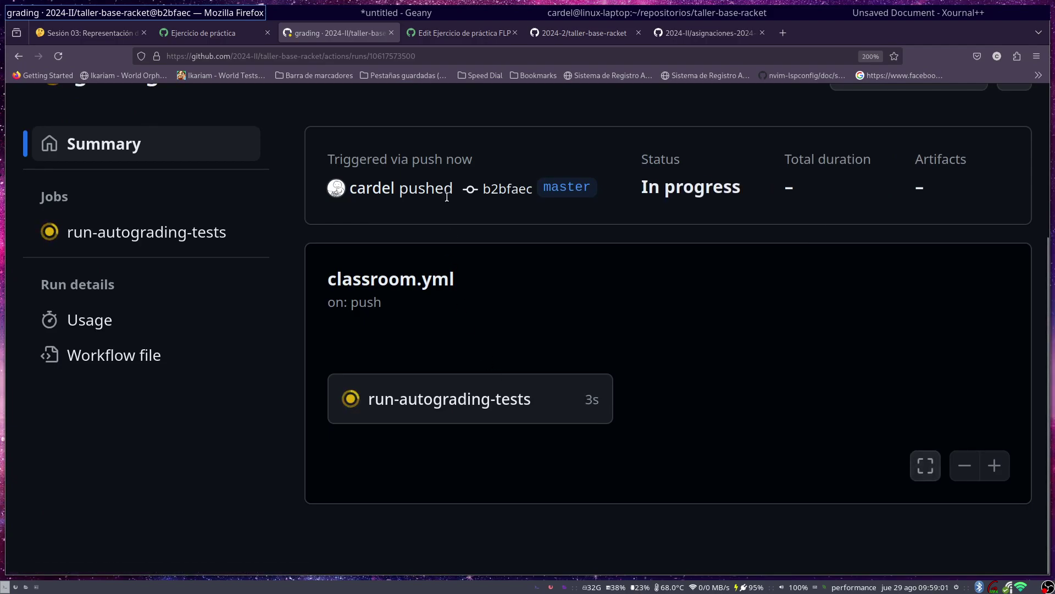
scroll(513, 247, up, 3)
- Reload the asignaciones-2024-ii-ejercicio-de-practica-flp-taller-base-racket repository page to check its files
click(461, 33)
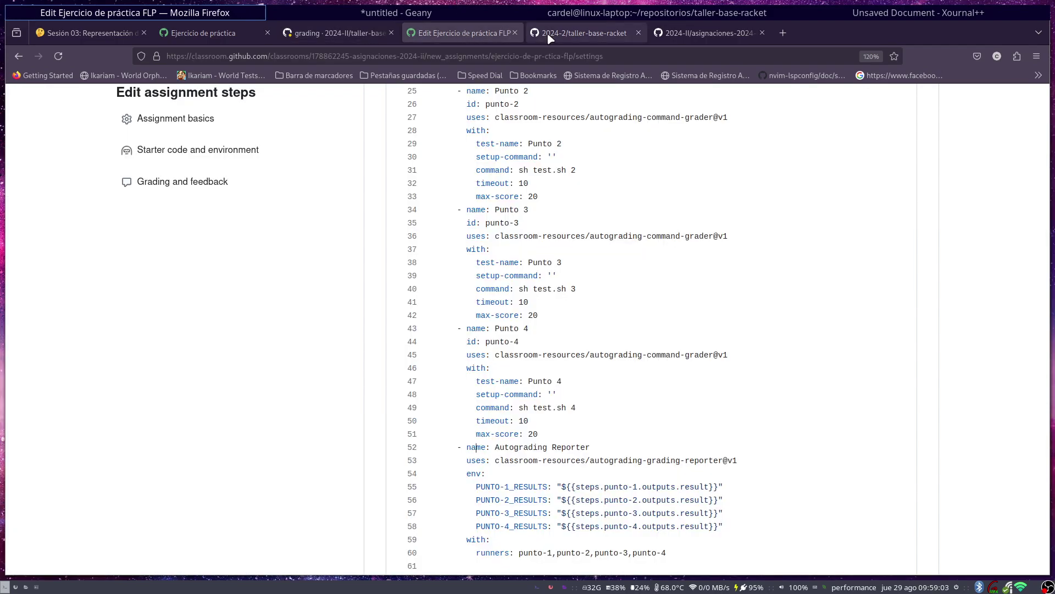
click(572, 33)
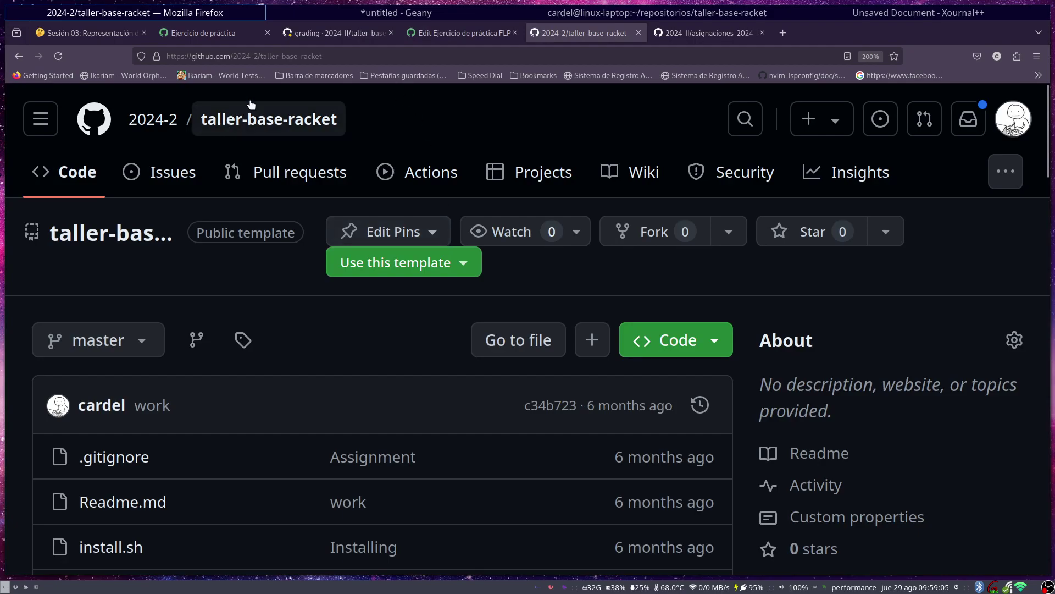
click(706, 33)
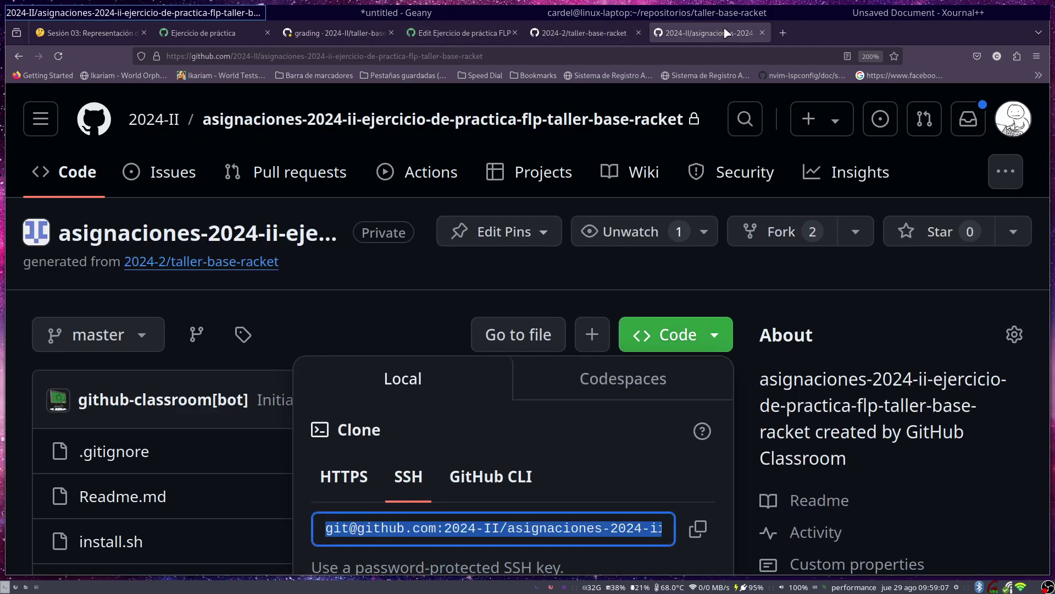
click(306, 266)
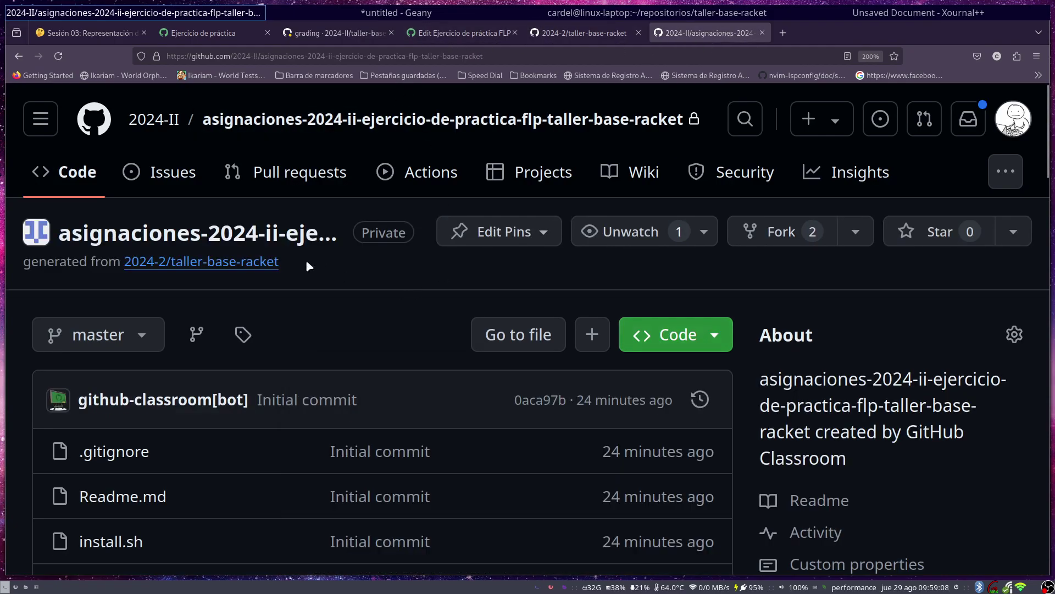
click(58, 56)
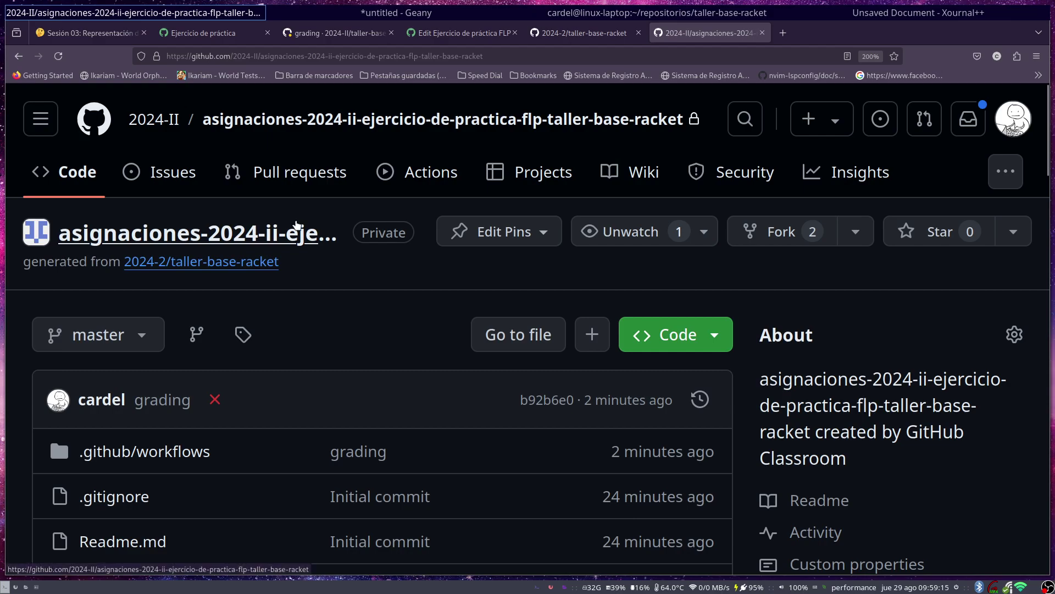
- Go to the 2024-II organization's repositories and open the instructor's own ejercicio-de-pr-ctica-flp fork
click(173, 121)
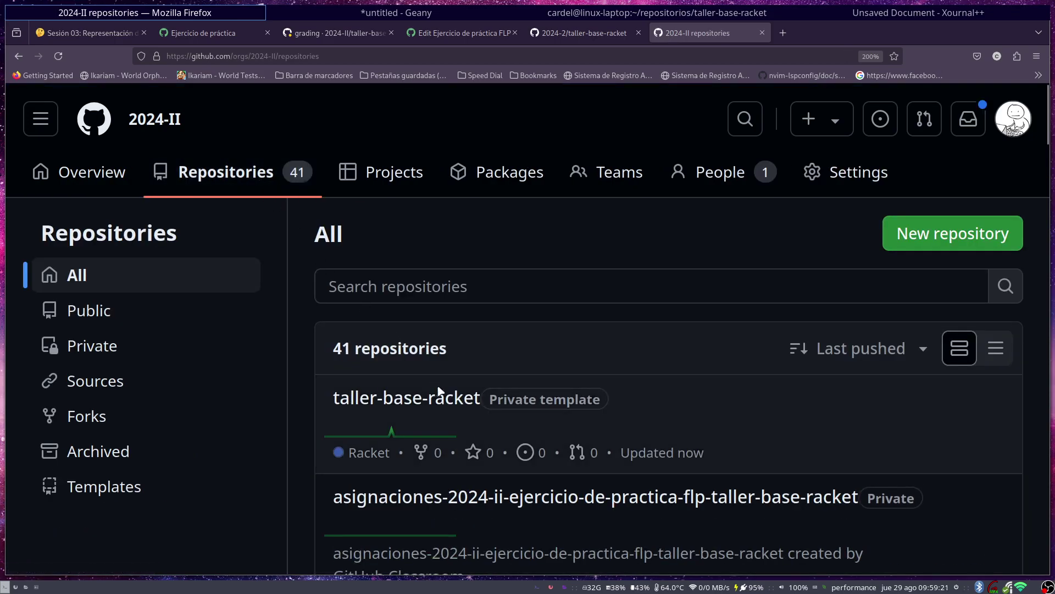
scroll(439, 392, down, 4)
scroll(439, 393, up, 2)
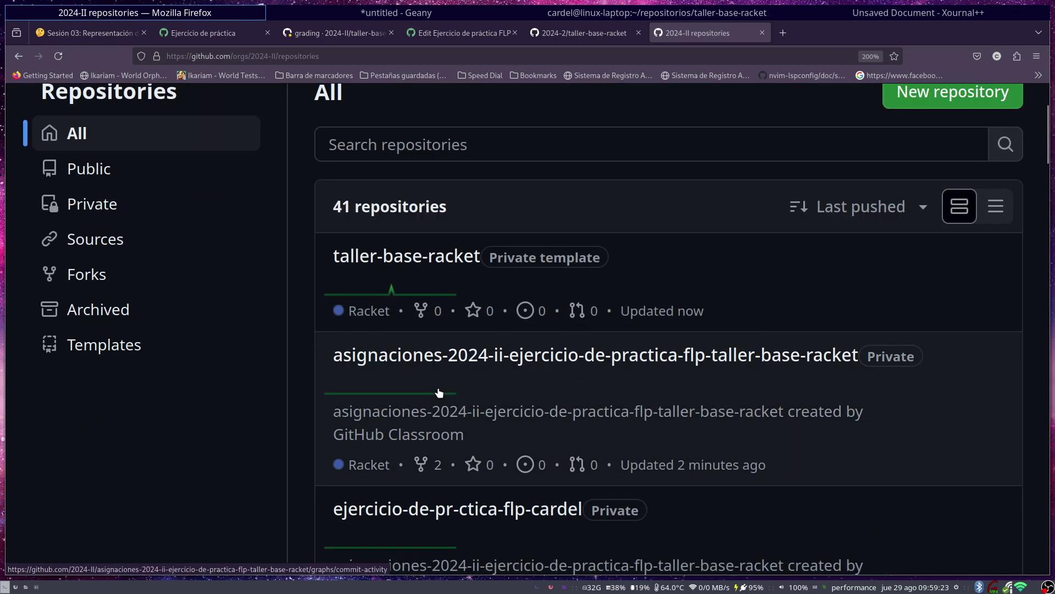
scroll(429, 393, down, 2)
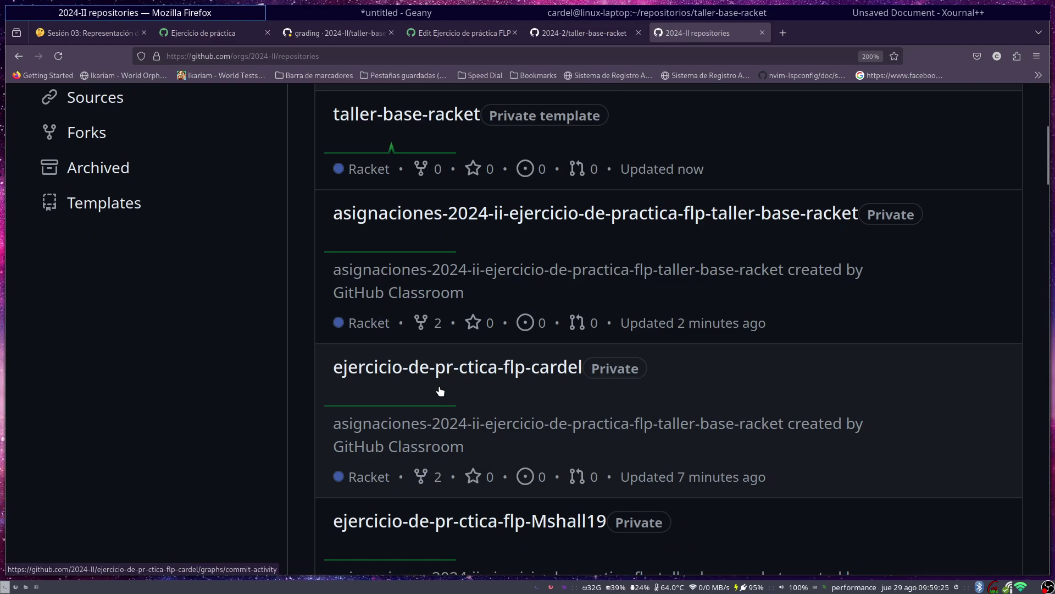
click(462, 369)
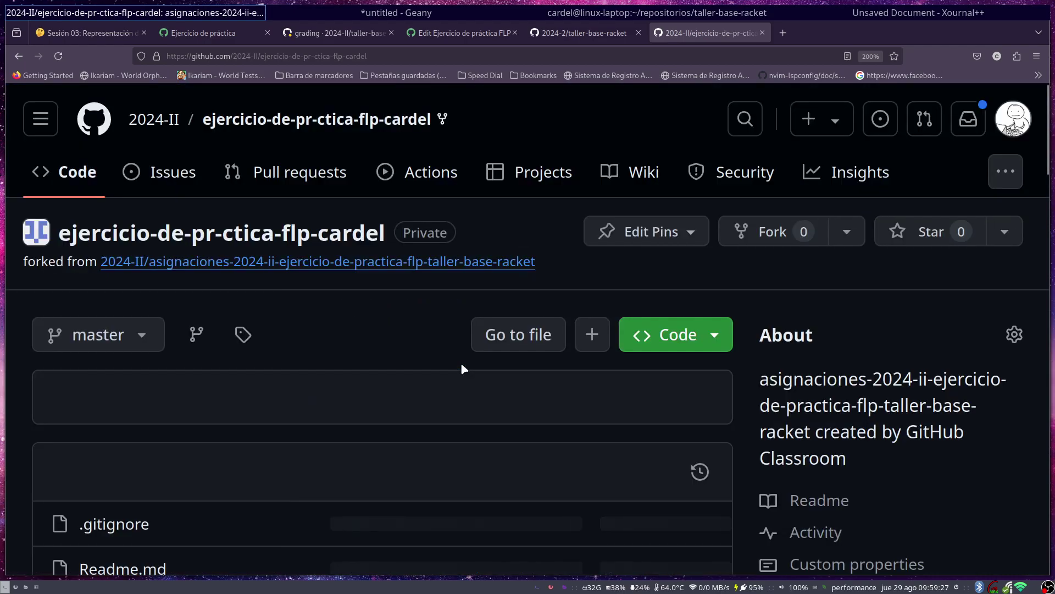
- Sync the instructor's fork with the upstream assignment repository by updating its master branch, keeping its own commit
scroll(461, 362, down, 2)
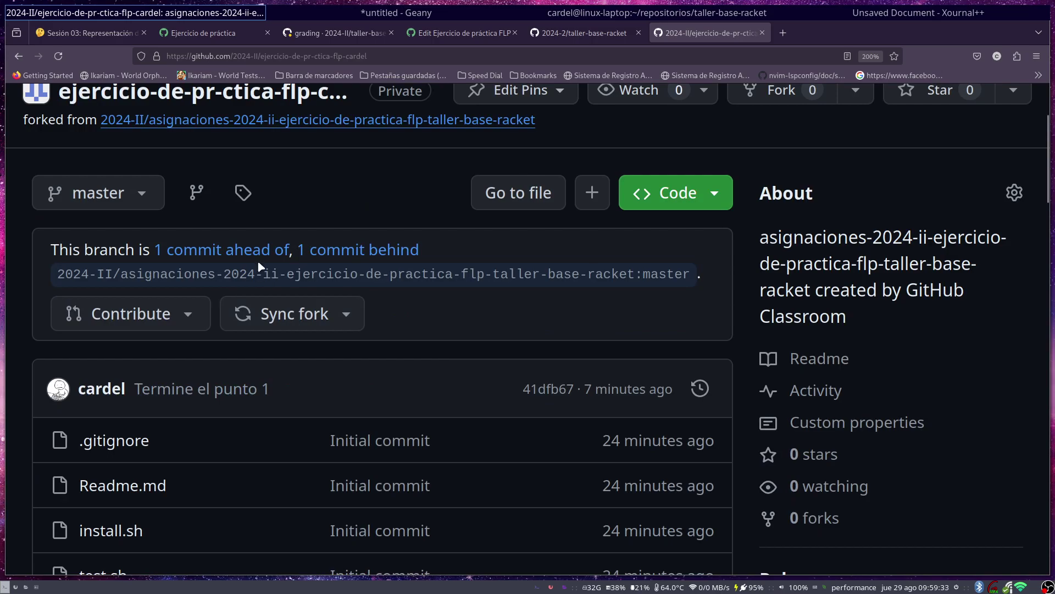
click(295, 325)
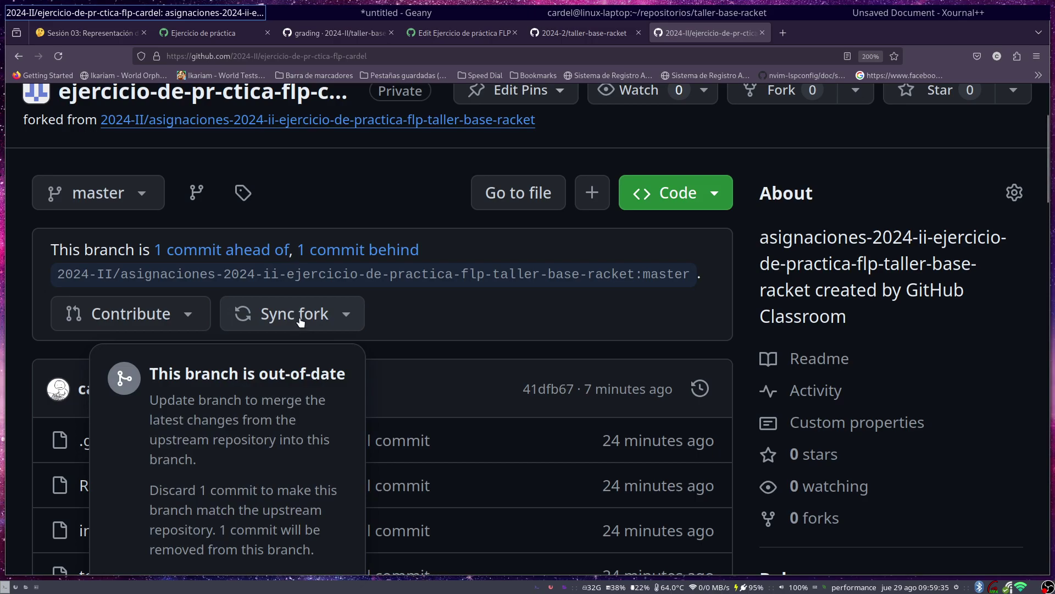
scroll(323, 306, down, 8)
scroll(323, 304, up, 6)
scroll(323, 304, down, 4)
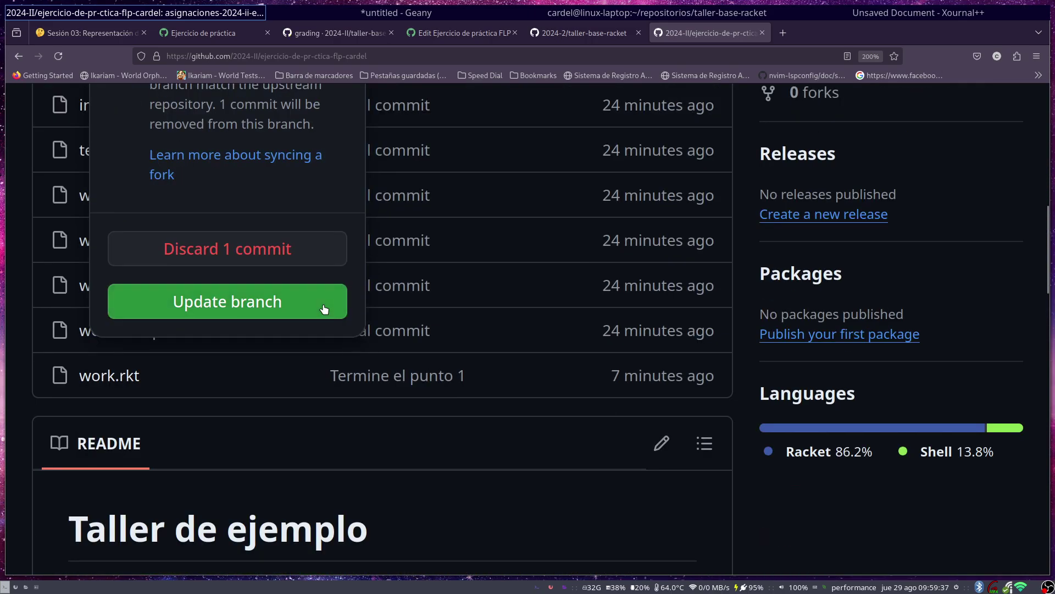
click(281, 305)
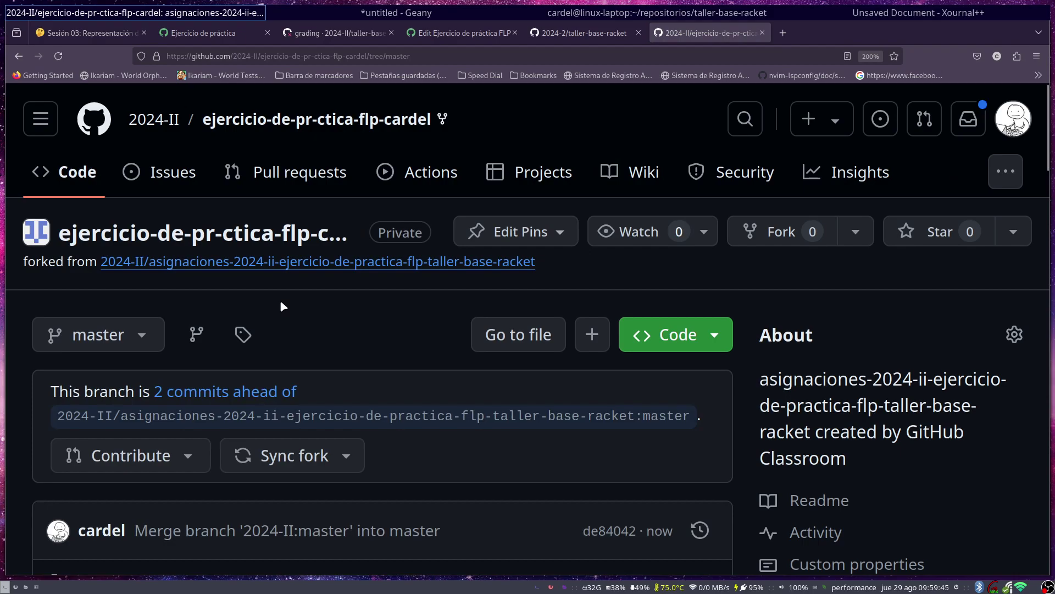
scroll(281, 306, down, 5)
scroll(282, 307, up, 5)
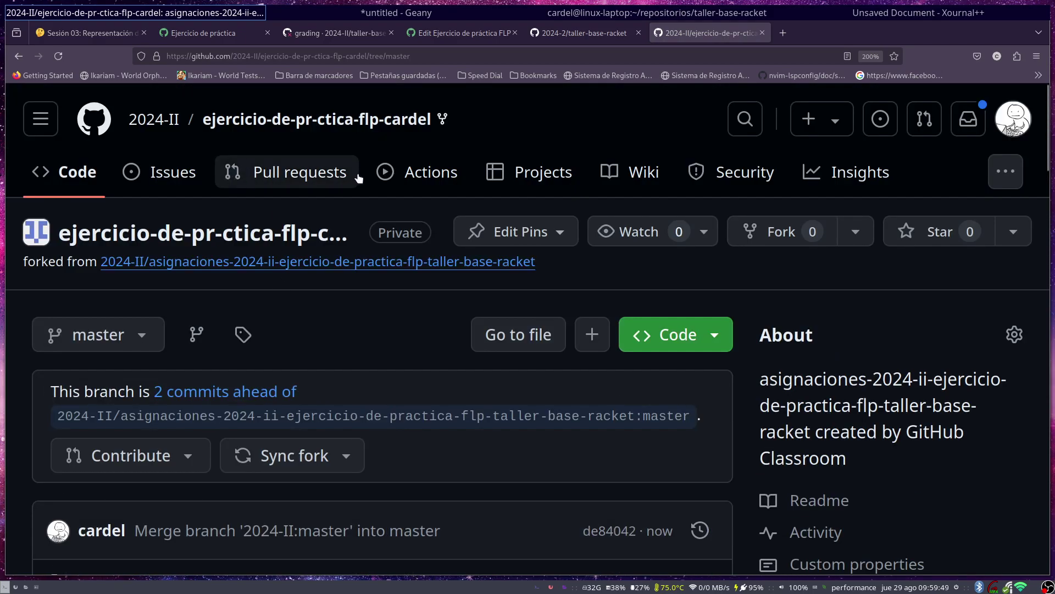
- Open the fork's "Merge branch '2024-II:master' into master" workflow run and examine the Autograding Reporter's score table in the run-autograding-tests log
click(399, 176)
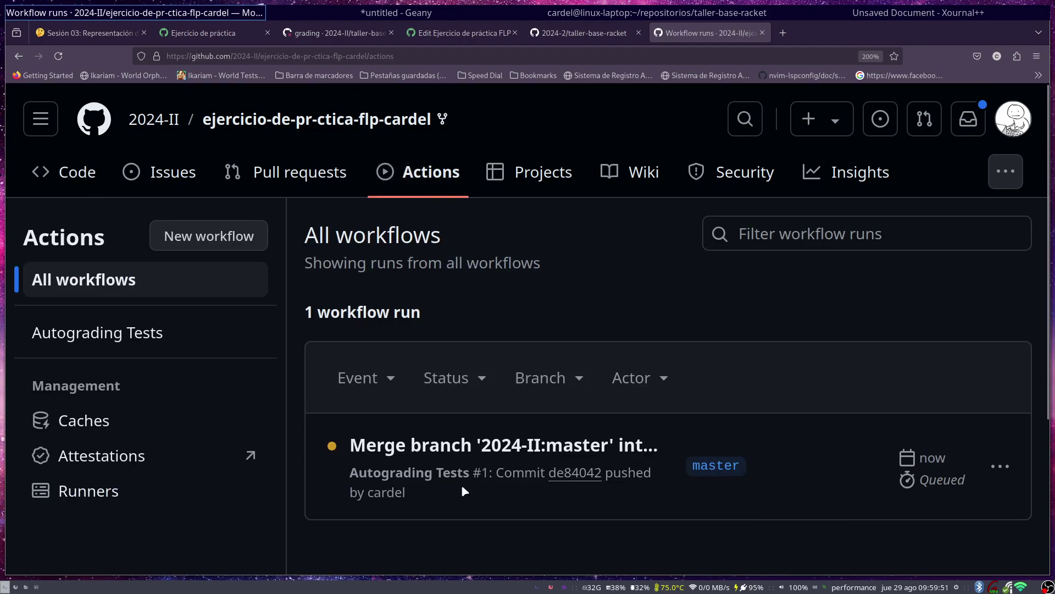
click(495, 452)
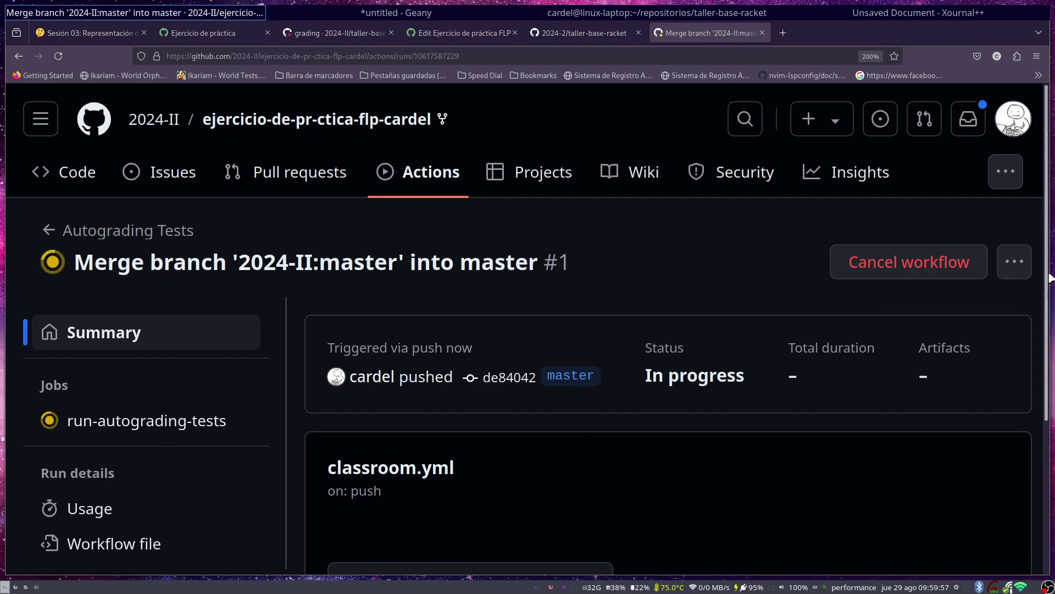
scroll(1051, 373, down, 2)
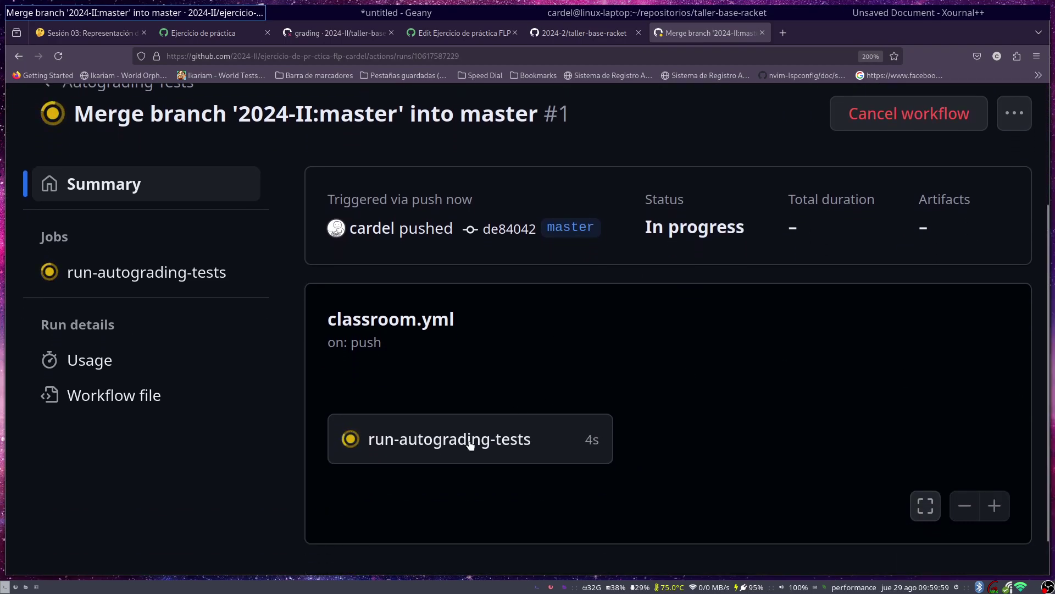
click(470, 442)
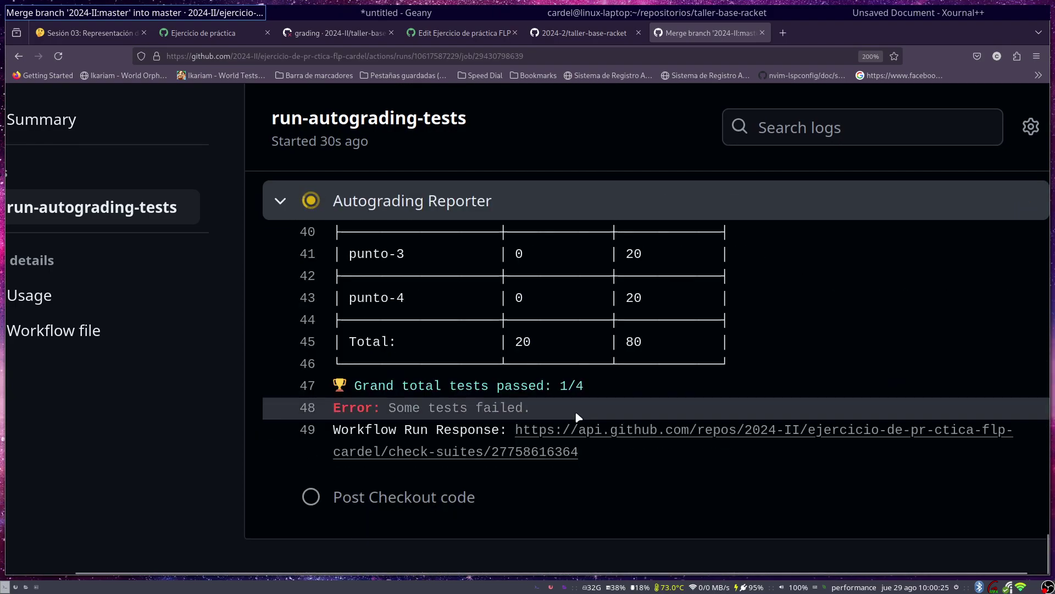
scroll(576, 417, up, 5)
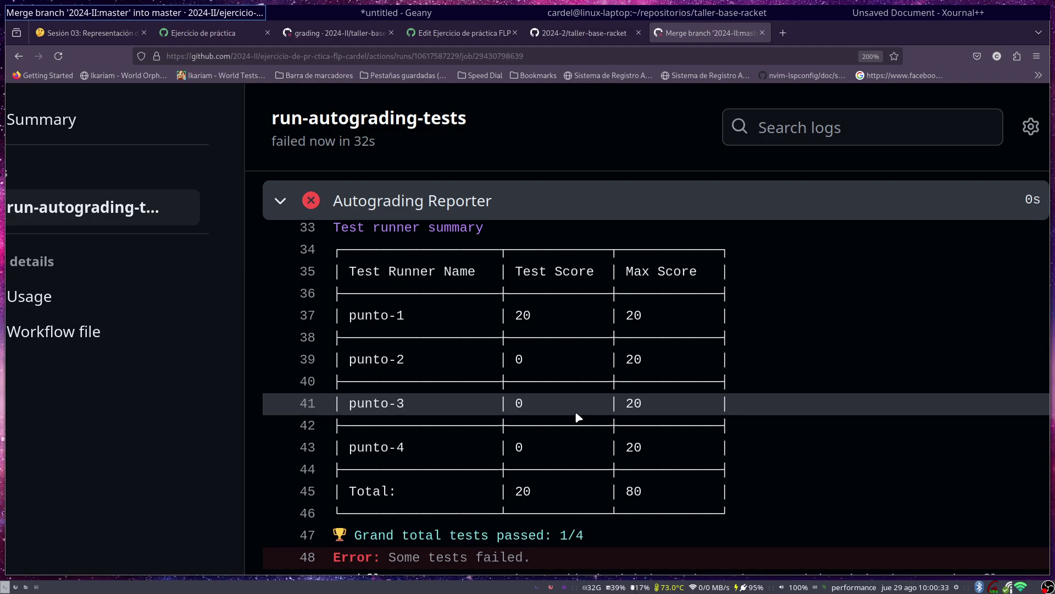
- Return to the Ejercicio de práctica FLP assignment overview in GitHub Classroom and review the students' submission status and scores
click(462, 33)
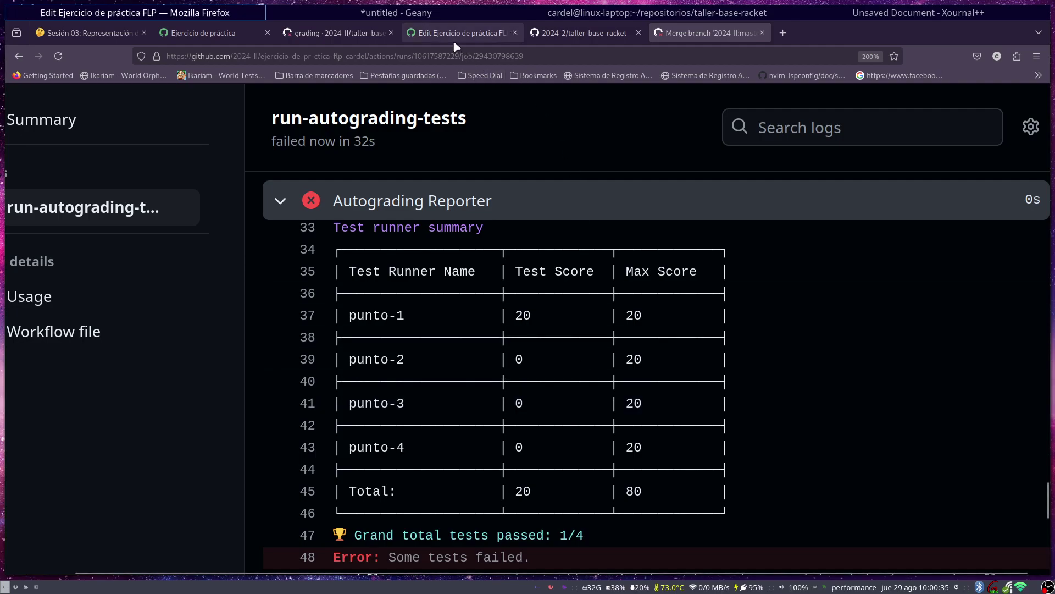
scroll(254, 202, up, 20)
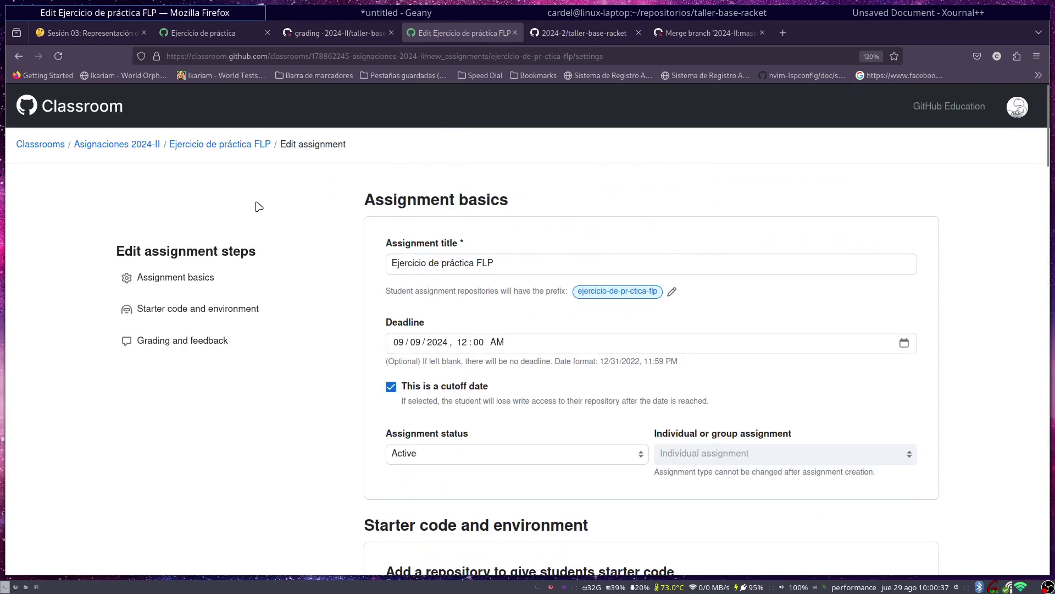
click(187, 148)
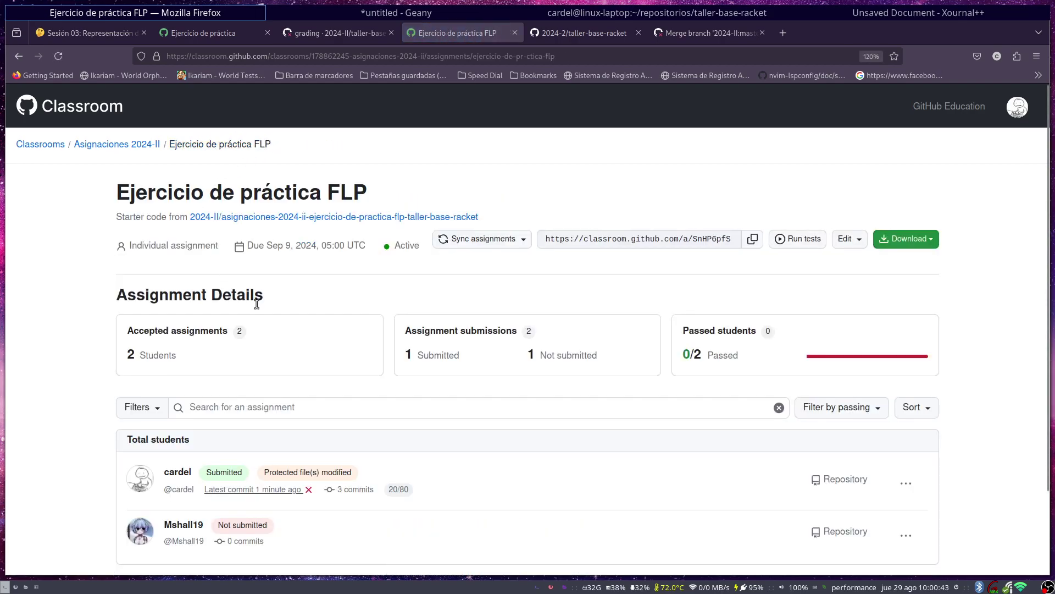
scroll(259, 301, down, 2)
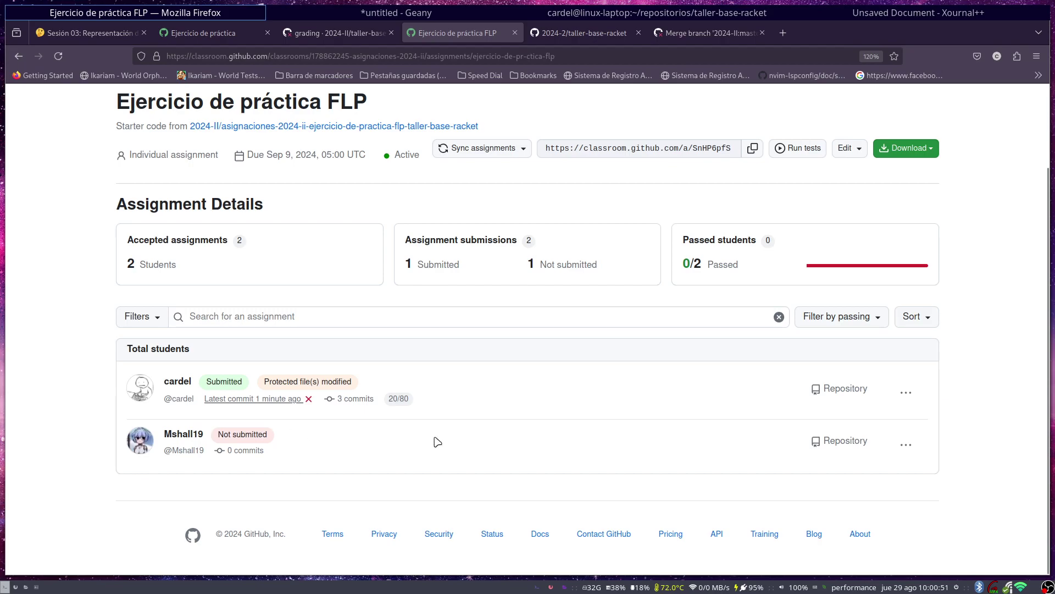
- Open the repository of the student who has not submitted and sync the fork by updating its branch from upstream
click(829, 444)
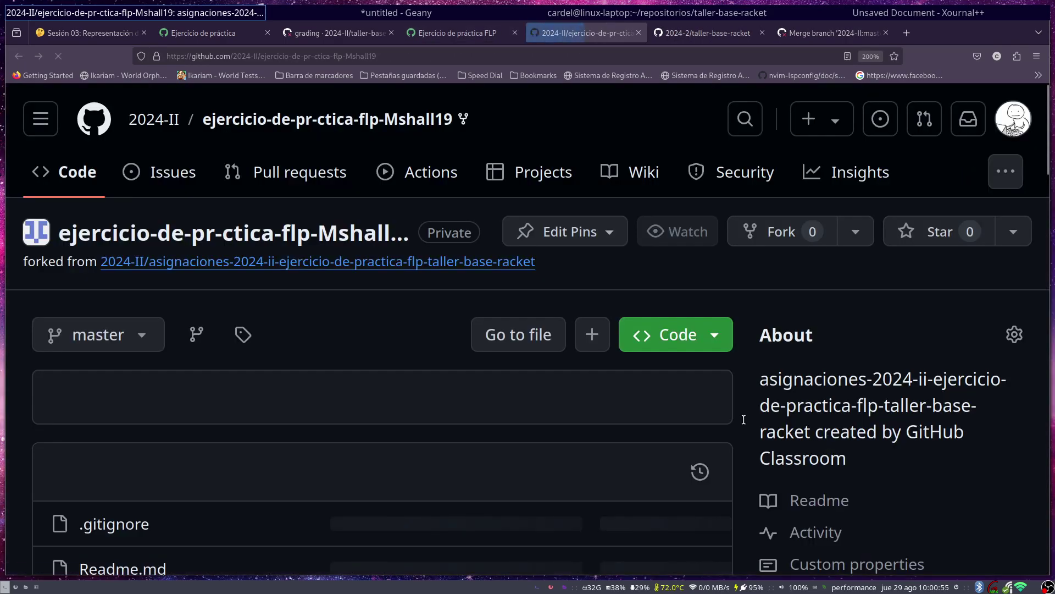
scroll(270, 401, down, 2)
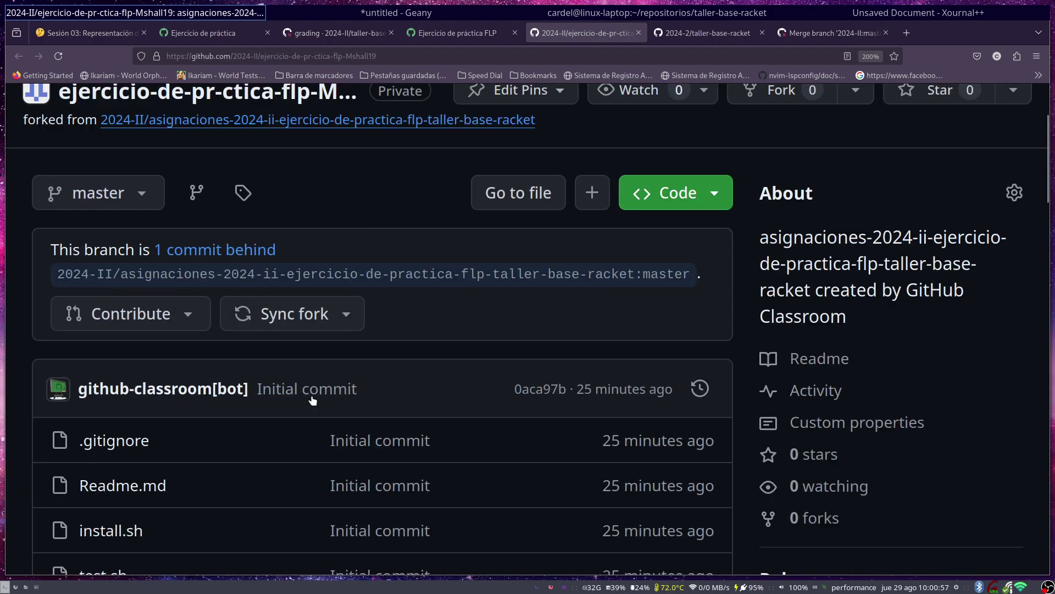
click(320, 314)
scroll(276, 466, down, 4)
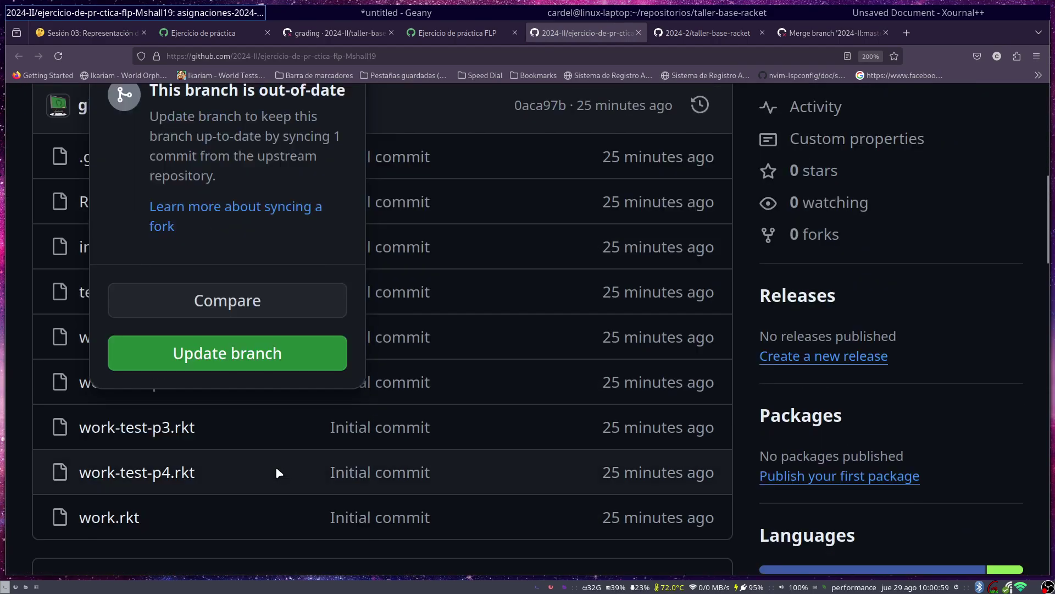
click(265, 353)
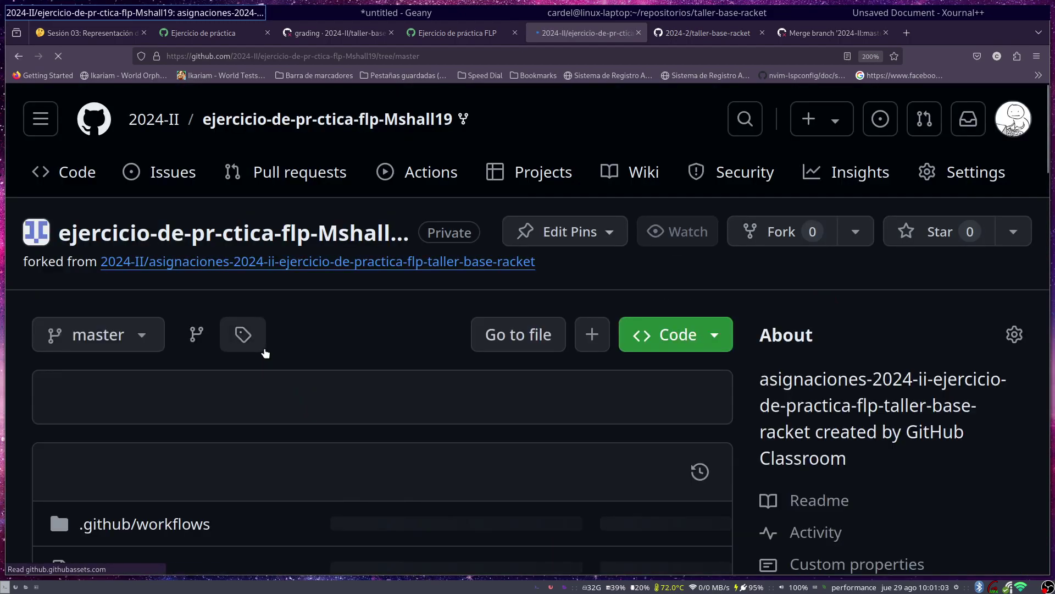
- Check the synced student fork's workflow runs, and reload the GitHub Classroom assignment overview to review submission status and scores
scroll(264, 346, down, 3)
scroll(263, 347, up, 4)
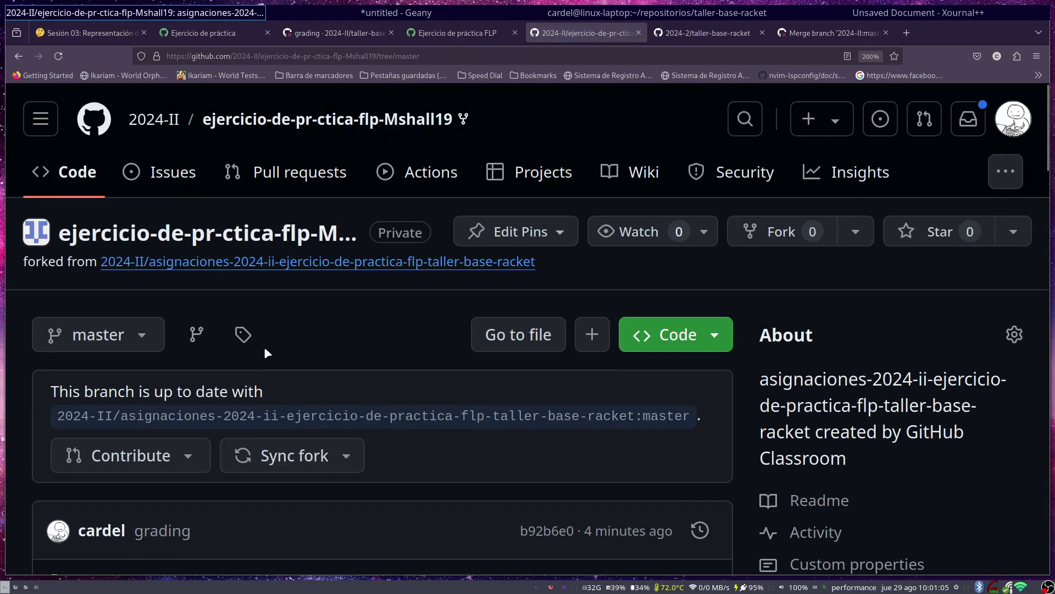
click(426, 176)
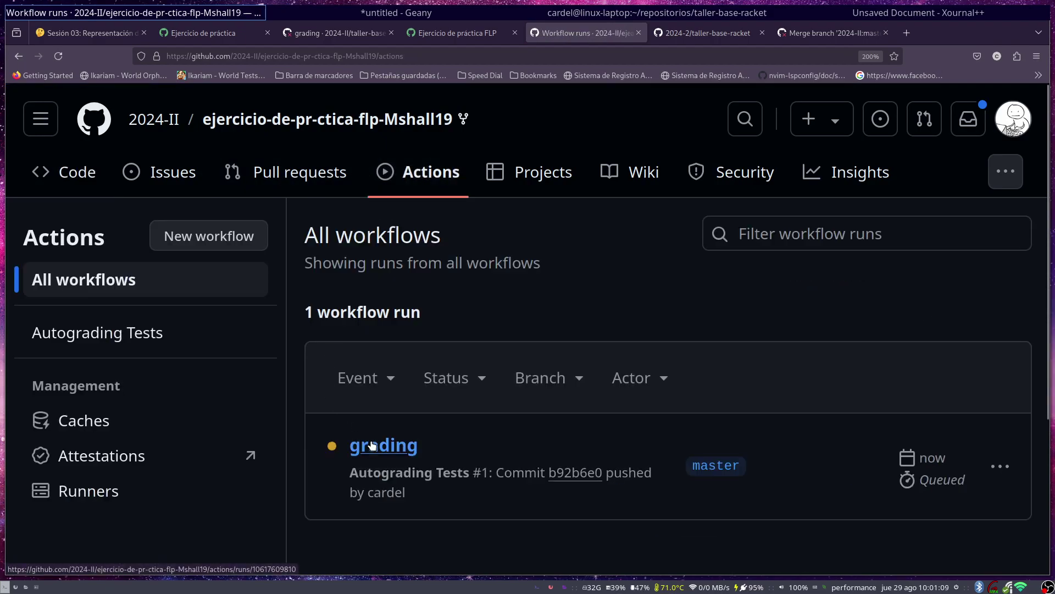
click(433, 34)
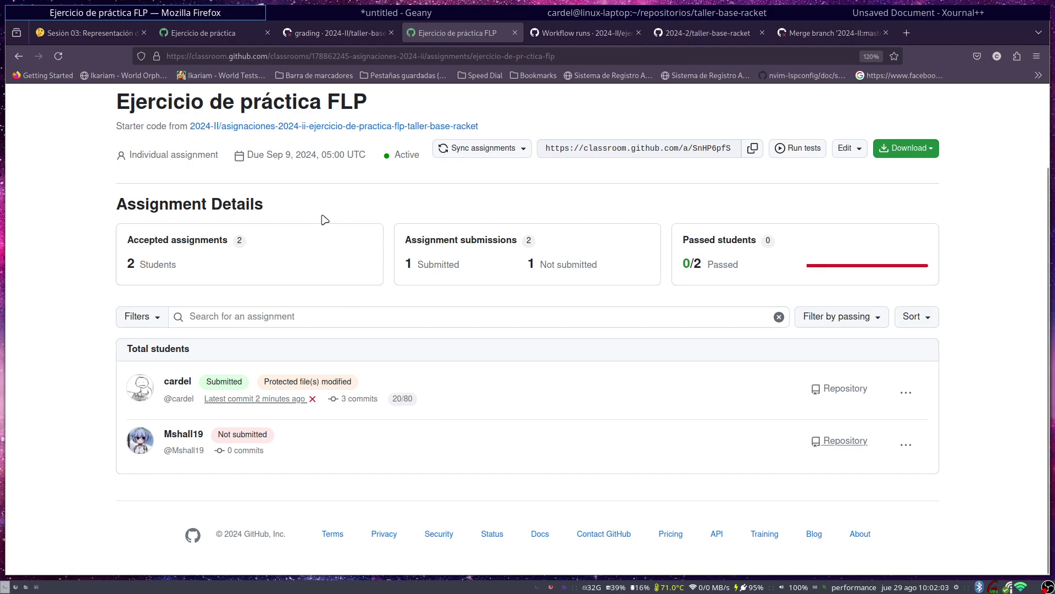
click(59, 57)
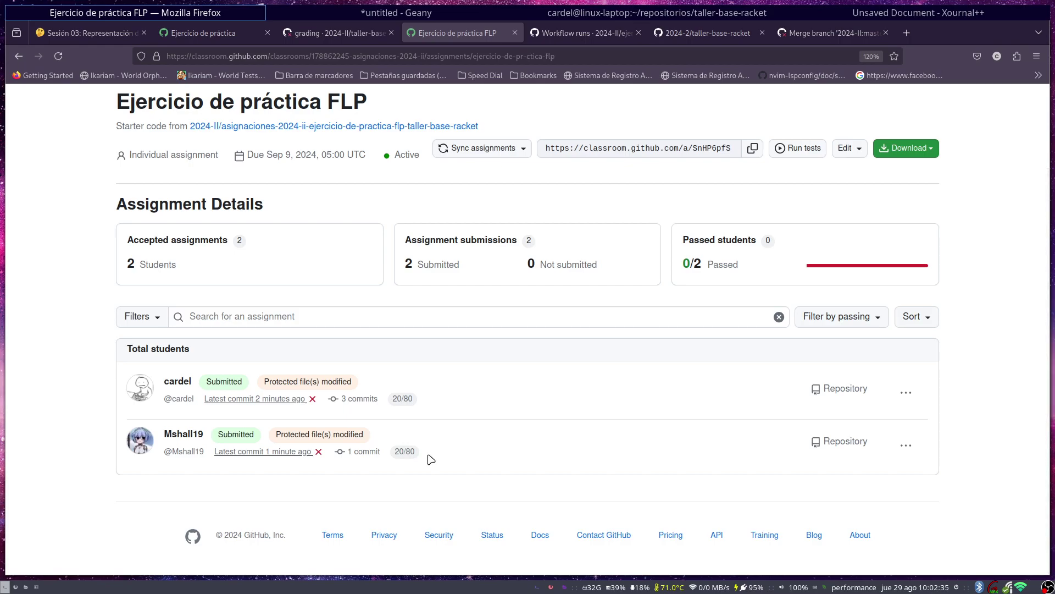
- Open the second listed student's repository from the assignment overview and view its "grading" workflow run
click(852, 440)
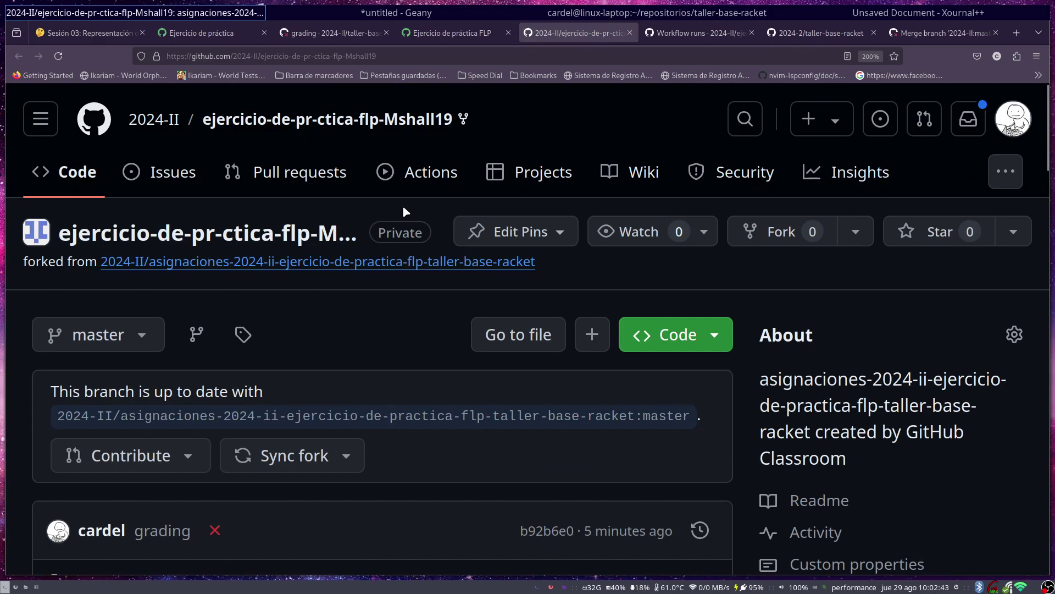
click(427, 174)
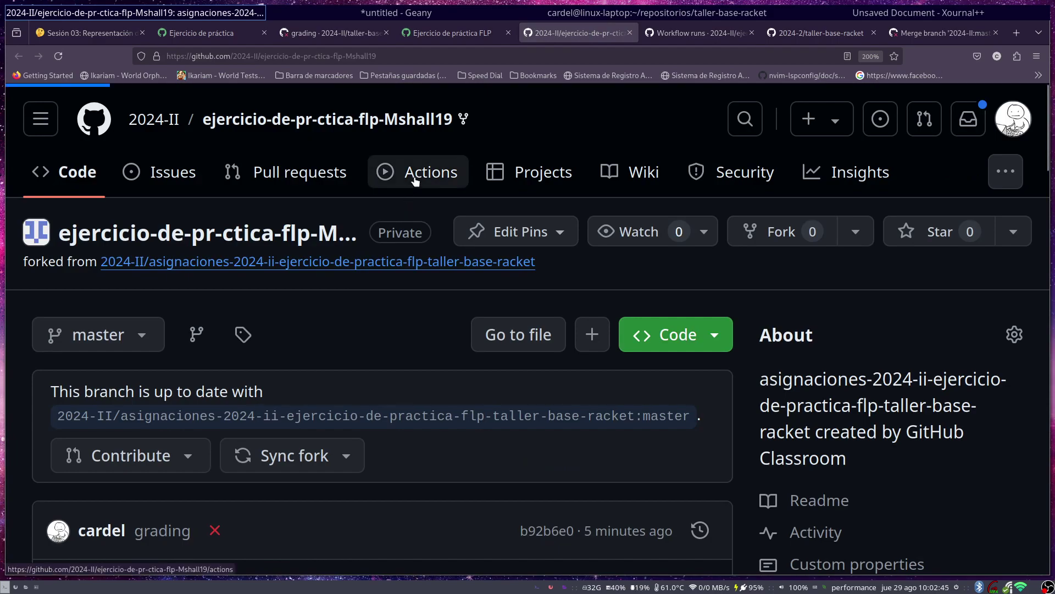
scroll(434, 278, down, 3)
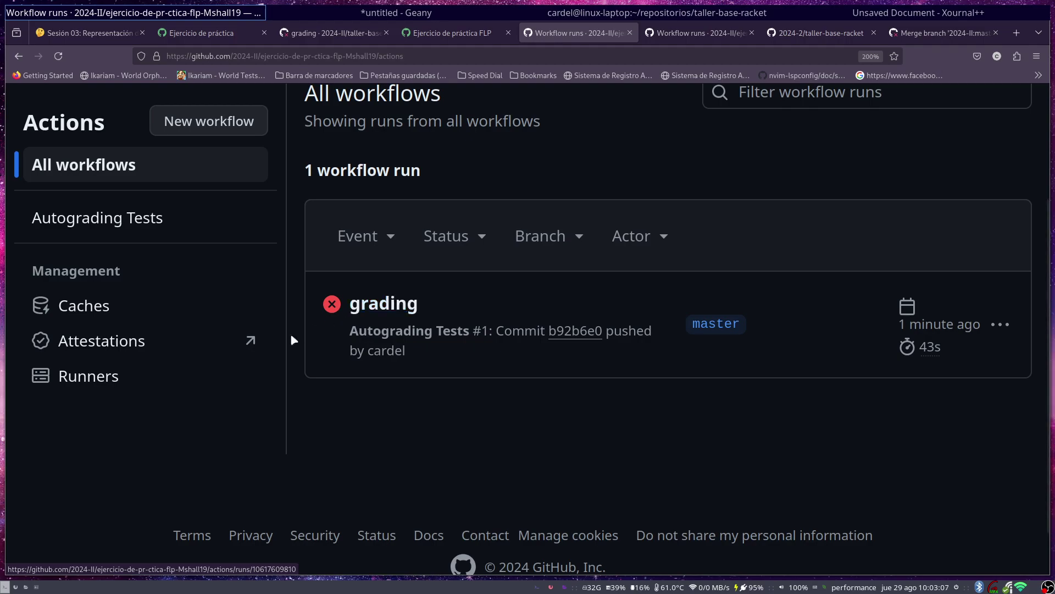
click(409, 315)
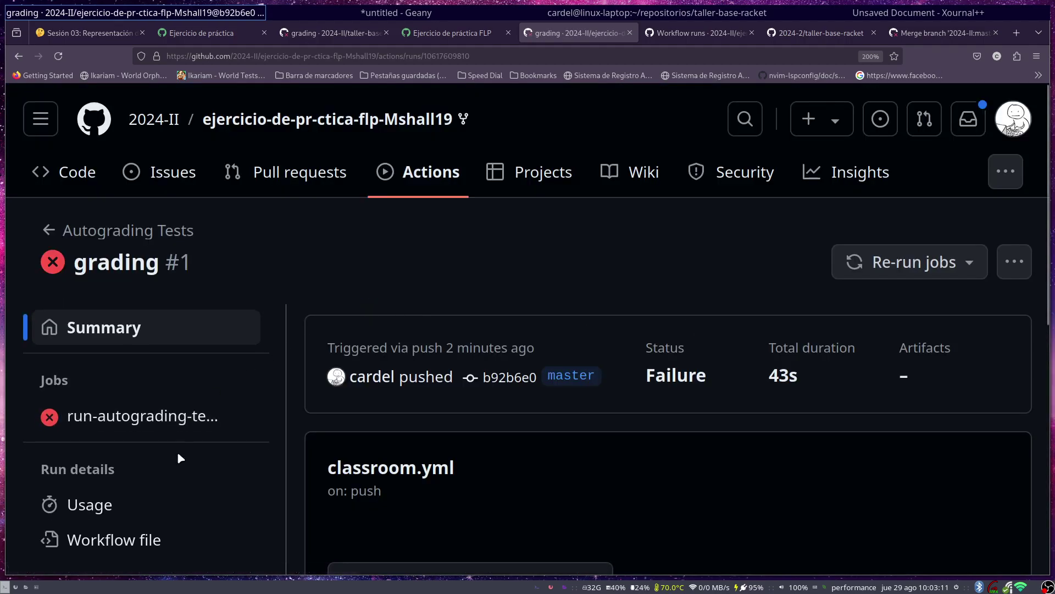
- Examine the run's classroom.yml workflow file, highlighting the push trigger and reviewing the Punto 1 and Punto 2 test steps
click(112, 541)
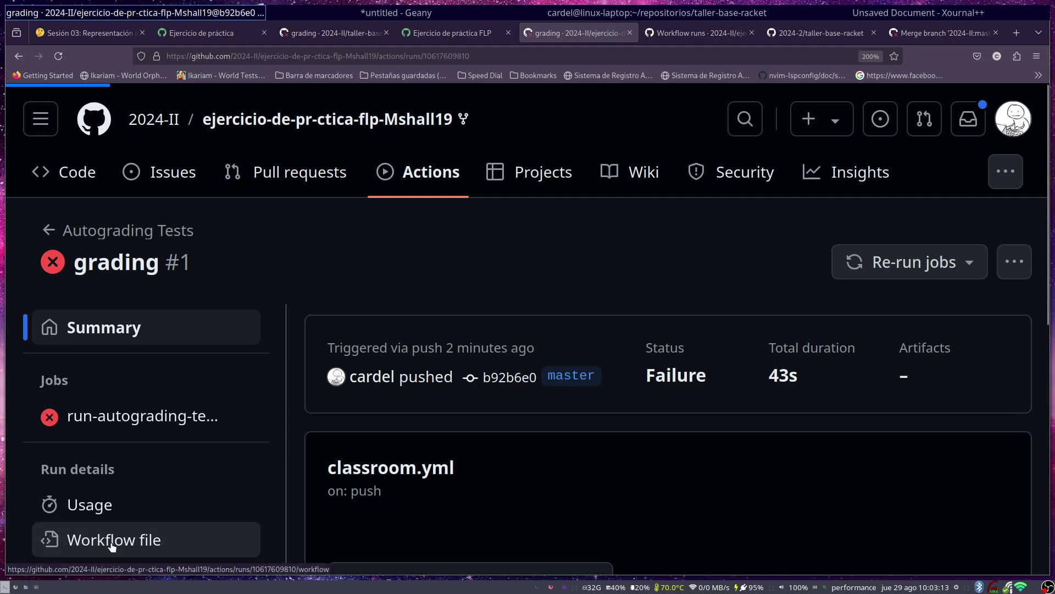
scroll(397, 410, down, 3)
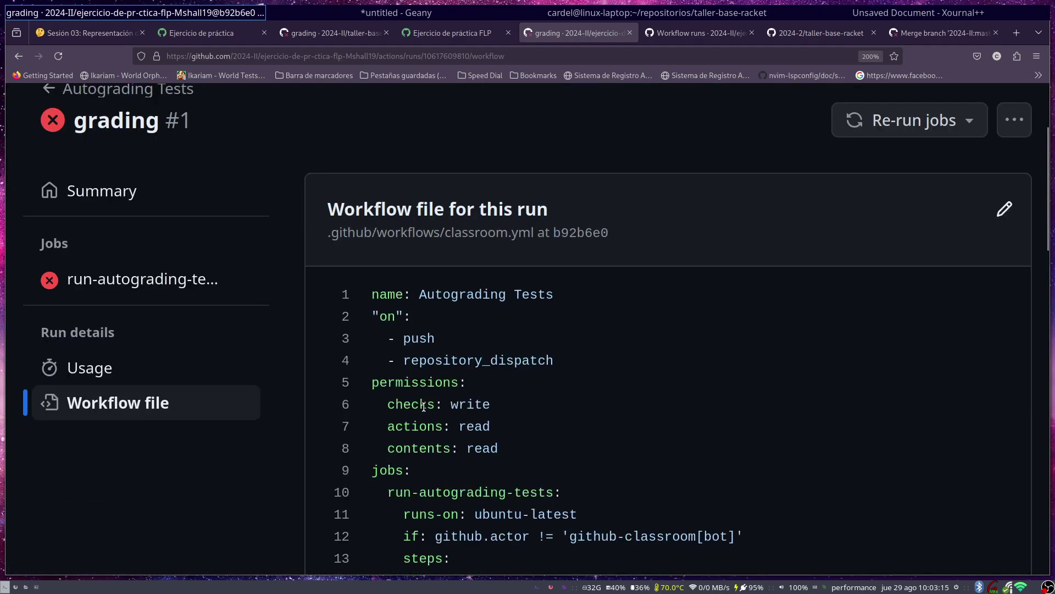
double_click(426, 339)
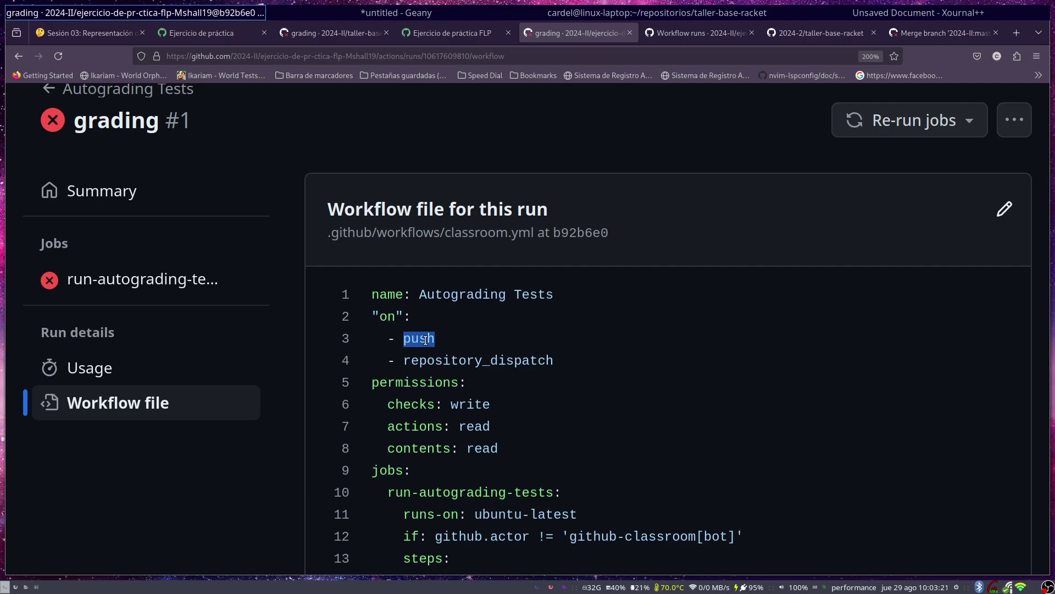
scroll(426, 339, down, 7)
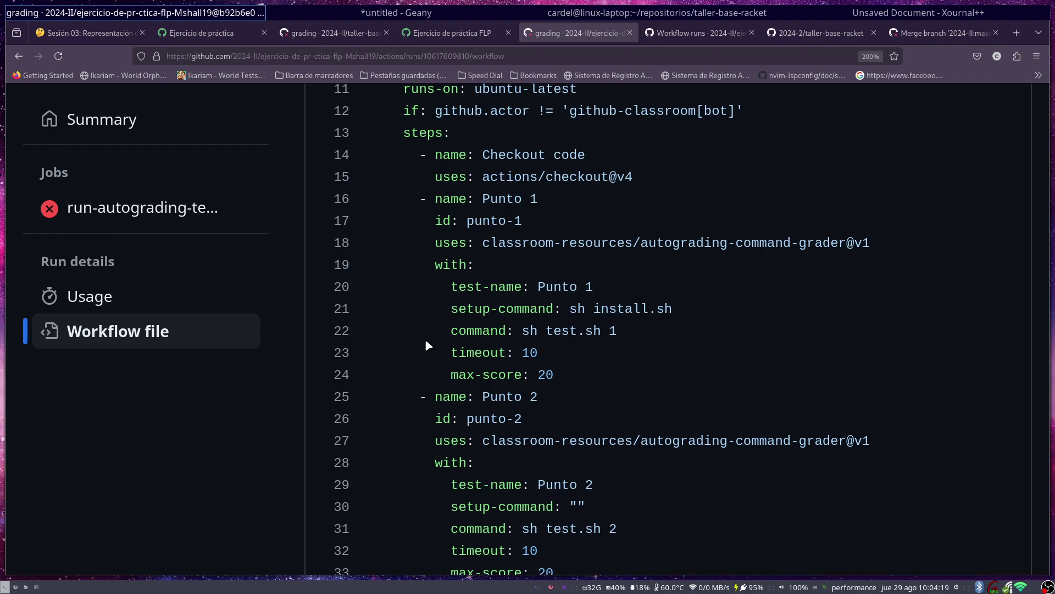
- Switch to the terminal, go up to the parent repositorios folder and list its contents
click(653, 14)
text(cd ..)
key(Return)
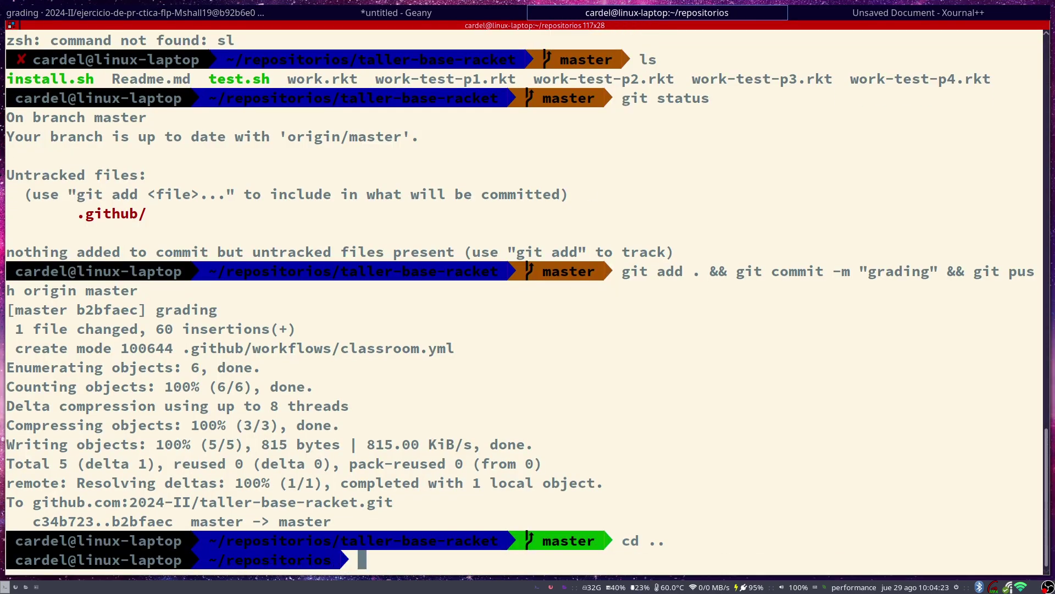
text(s)
key(Return)
text(ls)
key(Return)
- Change into the instructor's local clone of the ejercicio-de-pr-ctica-flp repository
text(cd ta)
key(Tab)
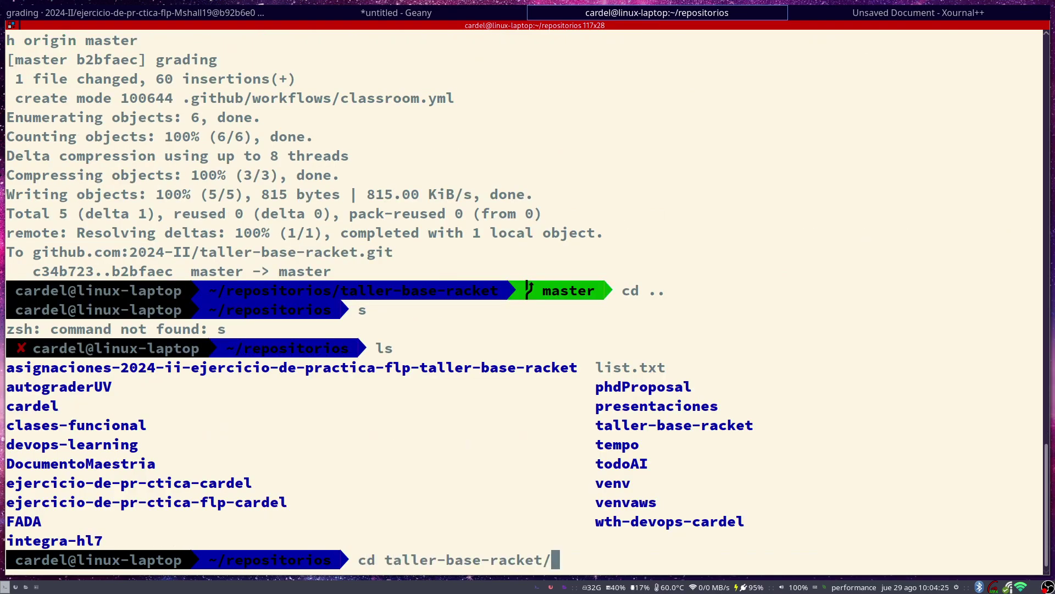
key(BackSpace)
key(BackSpace)
key(BackSpace)
key(BackSpace)
key(BackSpace)
key(BackSpace)
key(BackSpace)
key(BackSpace)
key(BackSpace)
key(BackSpace)
key(BackSpace)
key(BackSpace)
key(BackSpace)
key(BackSpace)
key(BackSpace)
key(BackSpace)
key(BackSpace)
key(BackSpace)
key(BackSpace)
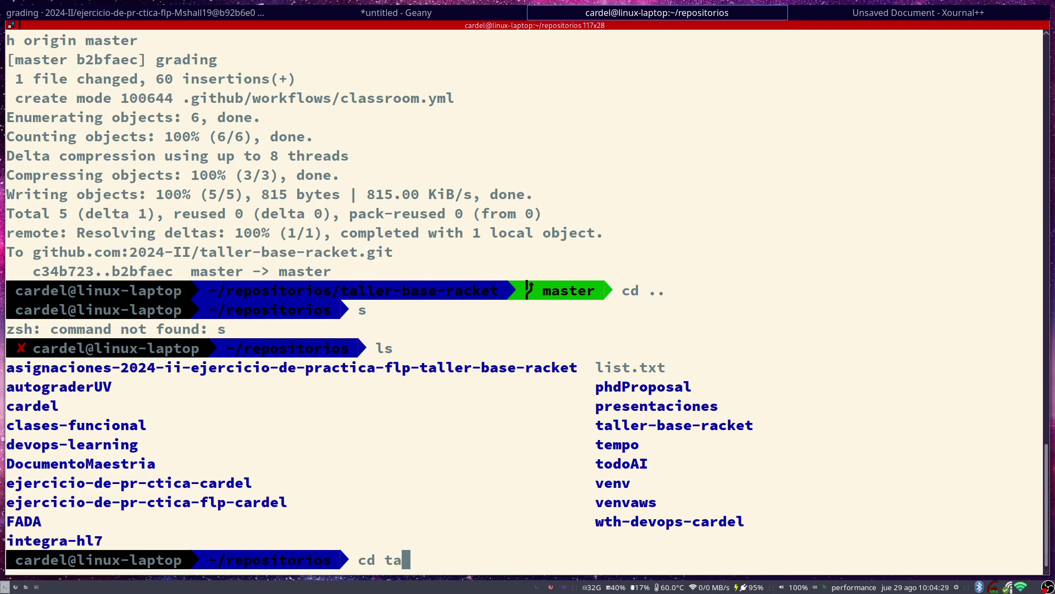
text(ej)
key(Tab)
key(Down)
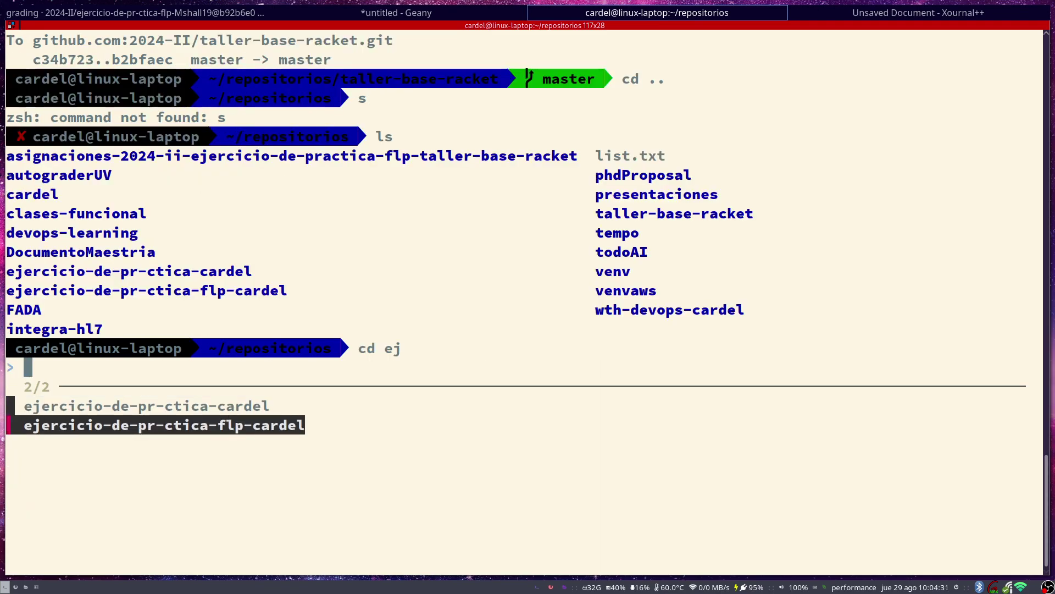
key(Return)
key(Return)
- Check the clone's git status and pull the latest changes from its remote
text(git status)
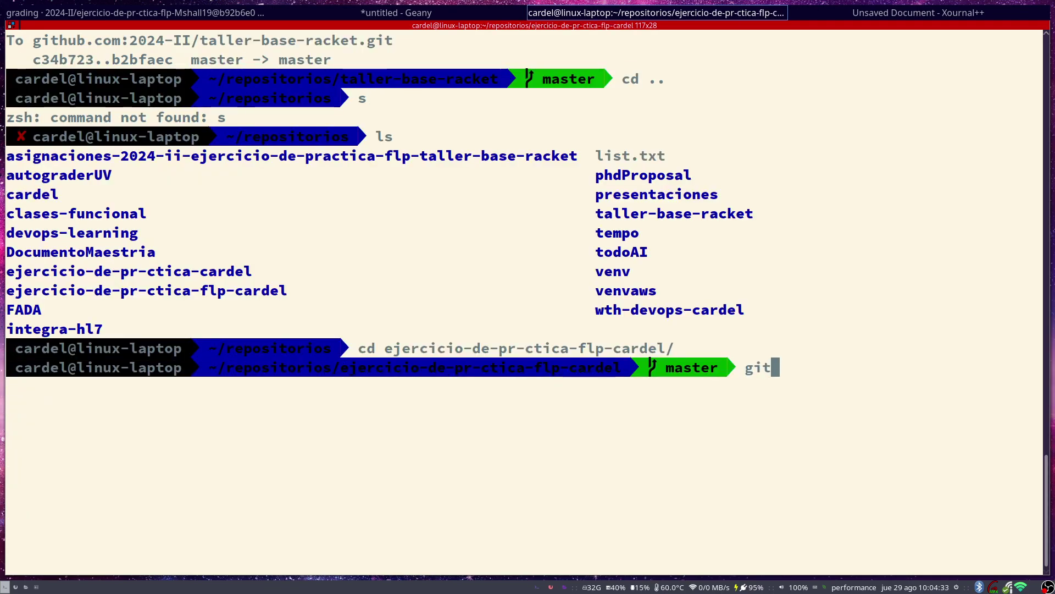
key(Return)
text(git pull)
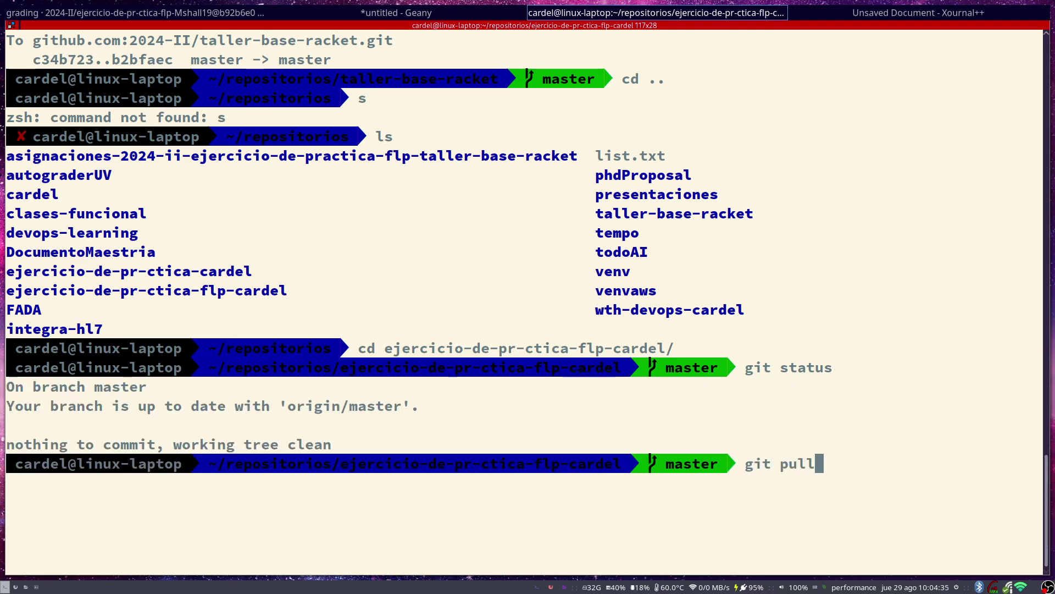
key(Return)
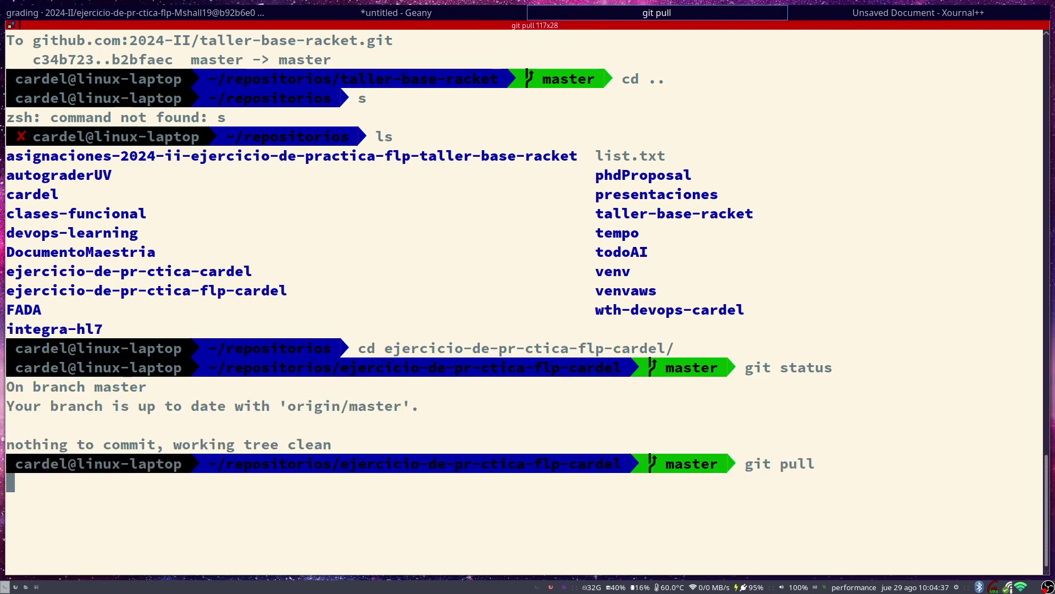